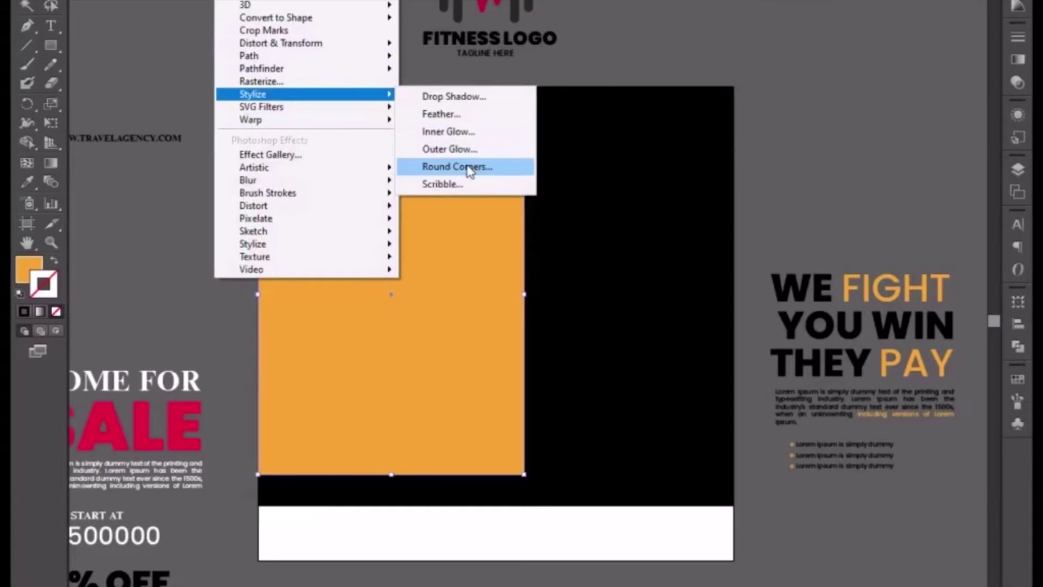
# Step: Apply the Round Corners effect to the orange rectangle with a 0.5 in radius
pyautogui.click(457, 167)
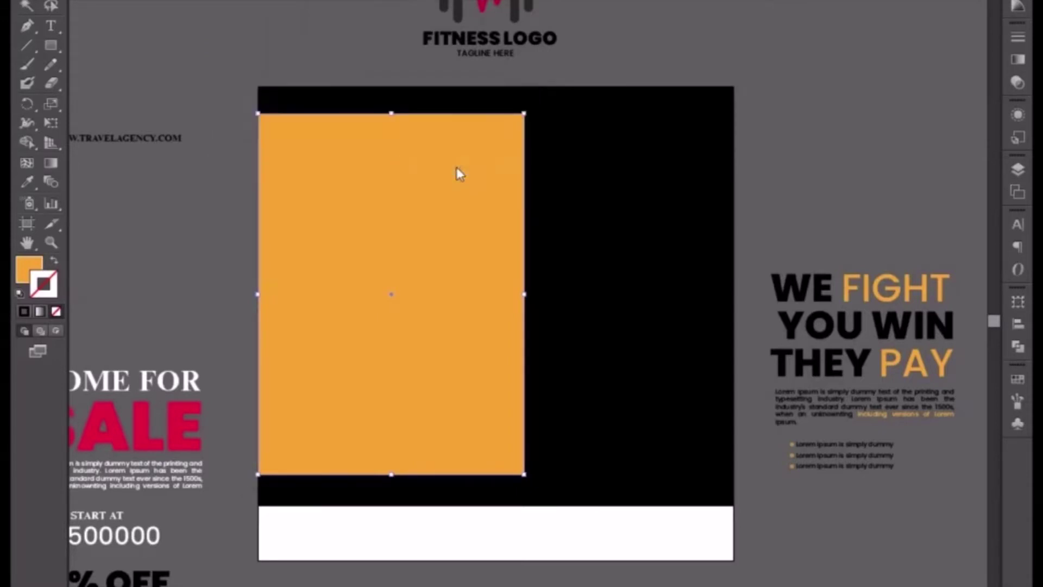
pyautogui.click(419, 316)
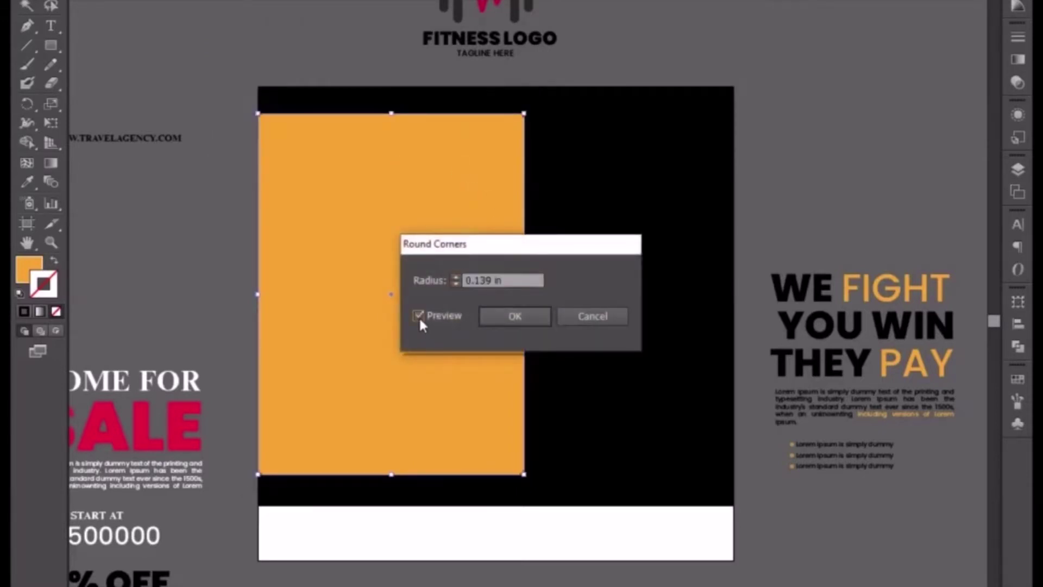
pyautogui.click(502, 280)
pyautogui.press('Up')
pyautogui.press('Up')
pyautogui.press('Up')
pyautogui.press('Up')
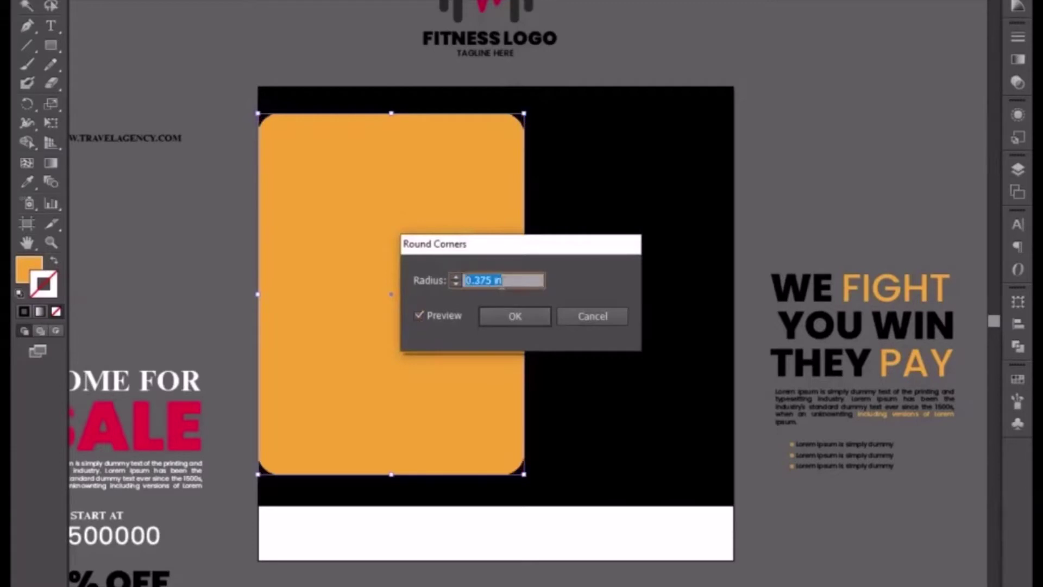
pyautogui.press('Down')
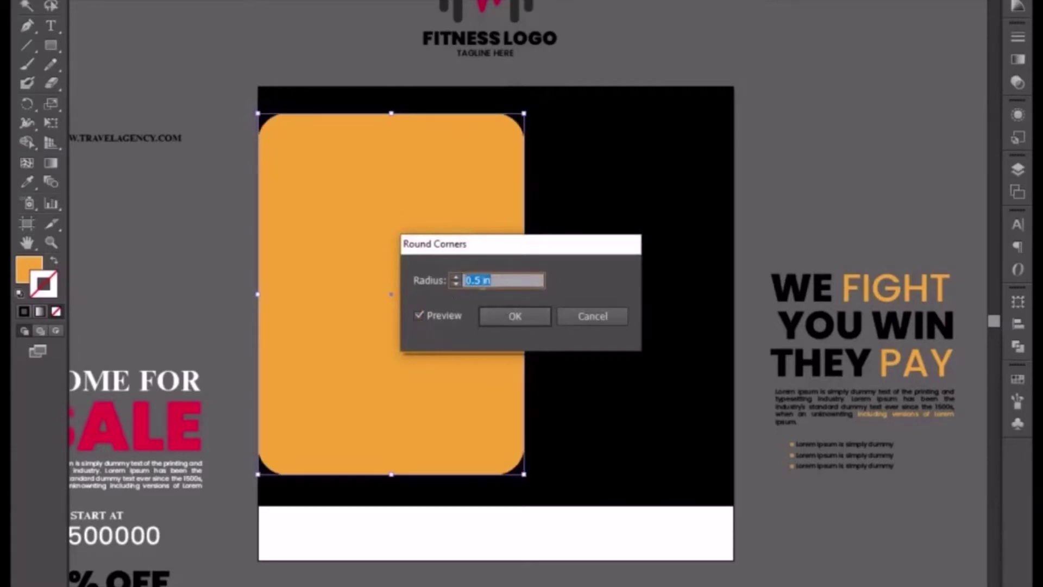
pyautogui.click(517, 318)
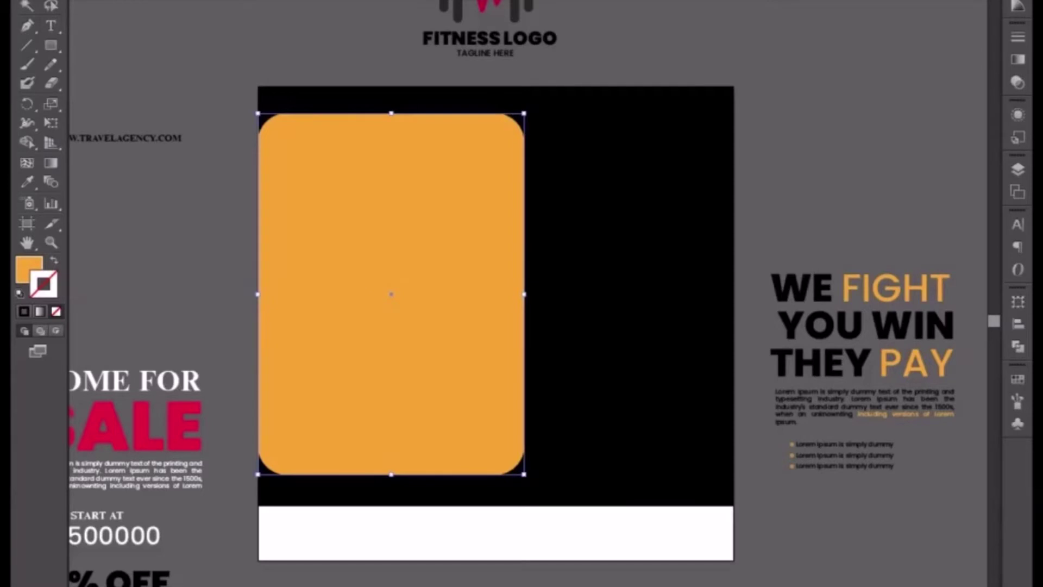
# Step: Expand the appearance of the rounded orange rectangle into an editable path
pyautogui.click(113, 0)
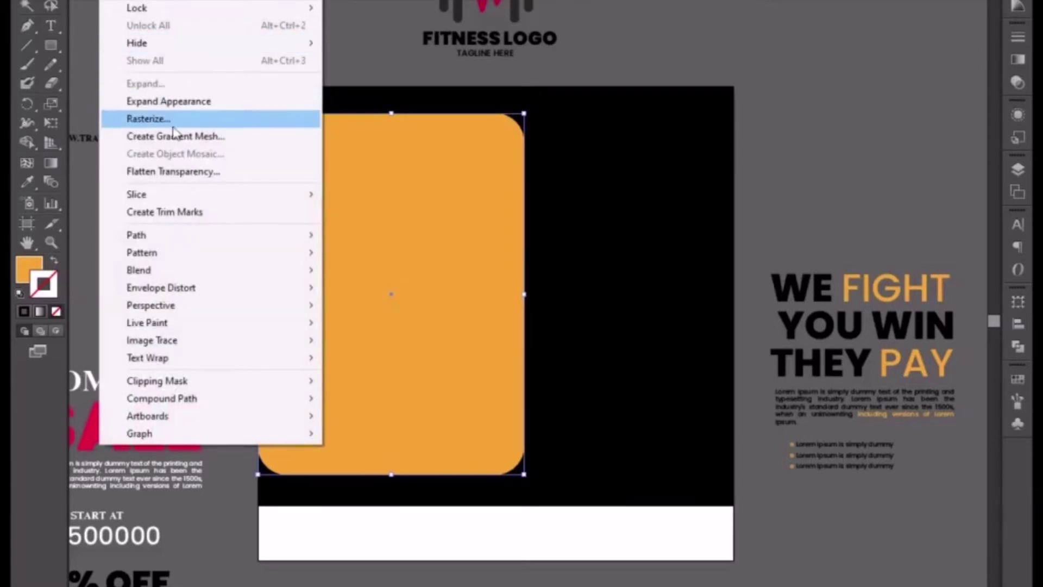
pyautogui.click(179, 102)
pyautogui.click(113, 0)
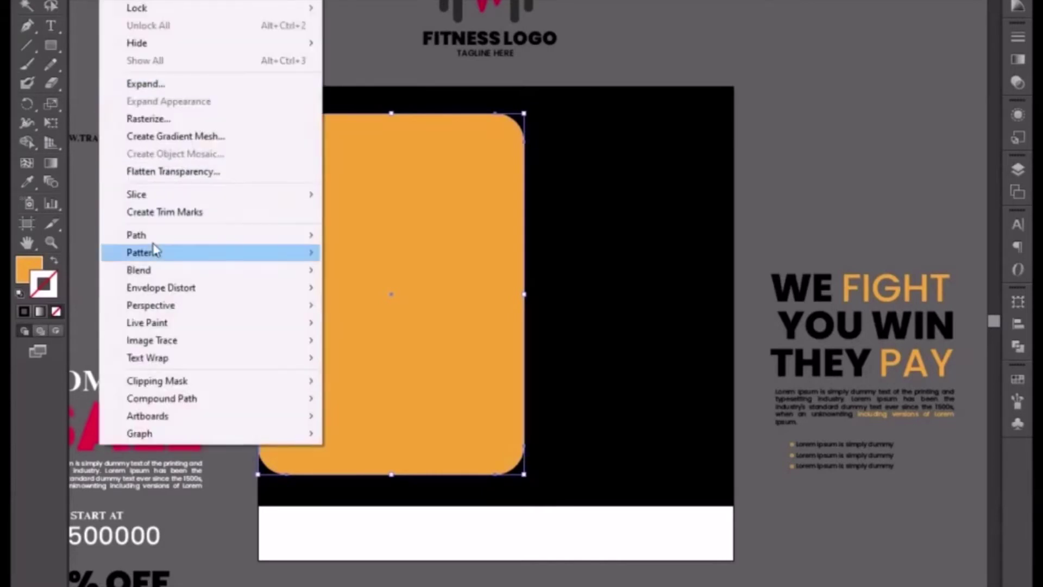
pyautogui.click(146, 83)
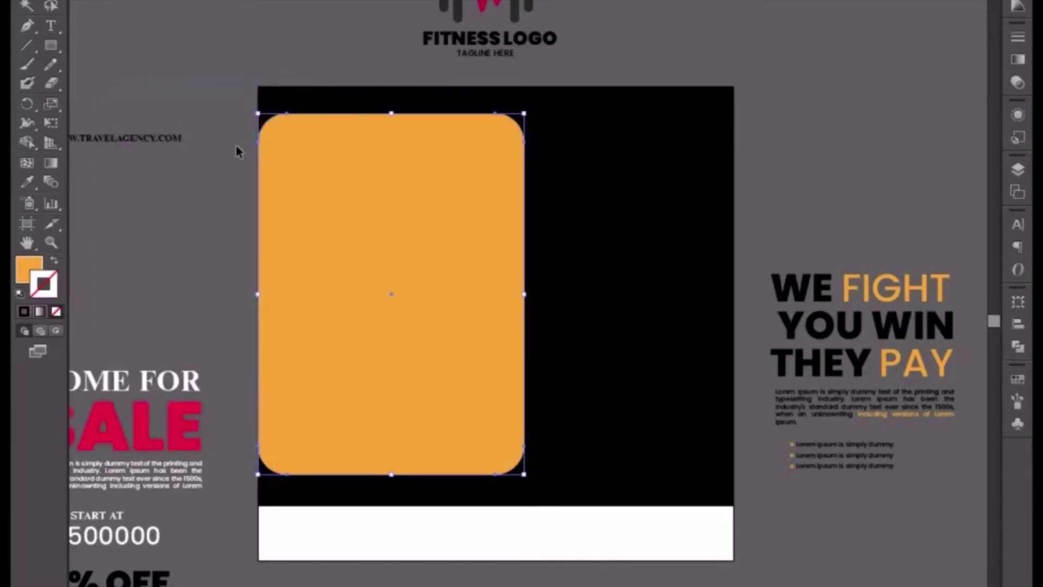
# Step: Move the rounded orange shape left so its left side overhangs the artboard edge
pyautogui.click(50, 2)
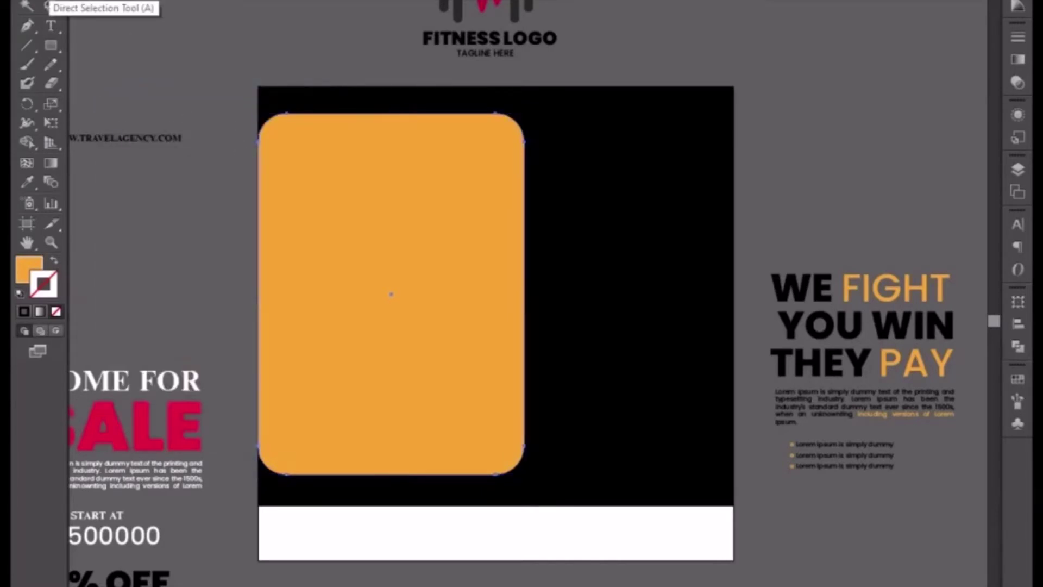
pyautogui.moveTo(425, 285); pyautogui.dragTo(392, 262)
pyautogui.click(27, 5)
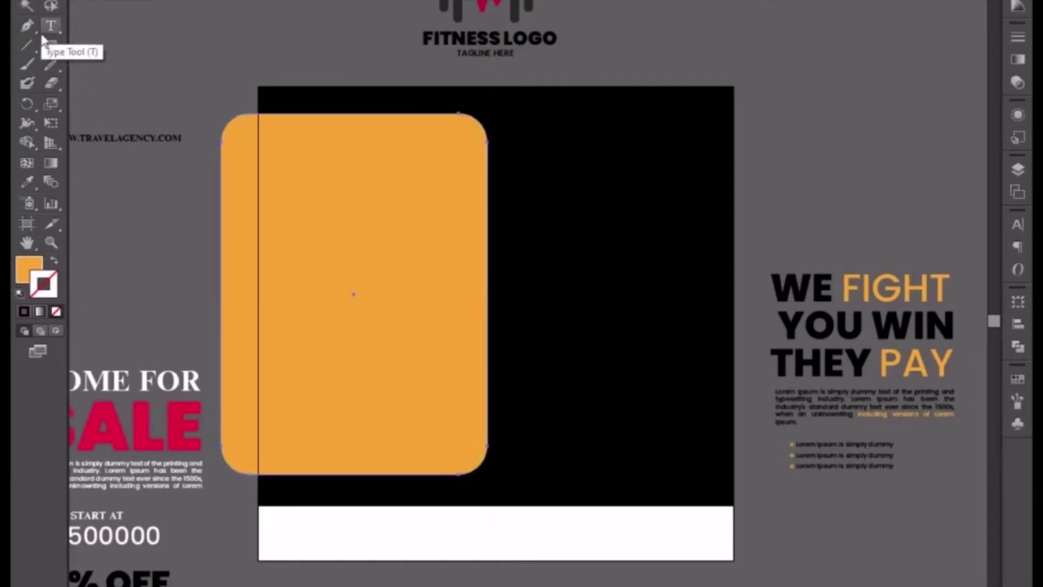
# Step: Draw a tall orange rectangle covering the overhanging part, with its right side on the artboard's left edge
pyautogui.moveTo(48, 45); pyautogui.dragTo(133, 44)
pyautogui.moveTo(188, 86); pyautogui.dragTo(259, 506)
pyautogui.press('v')
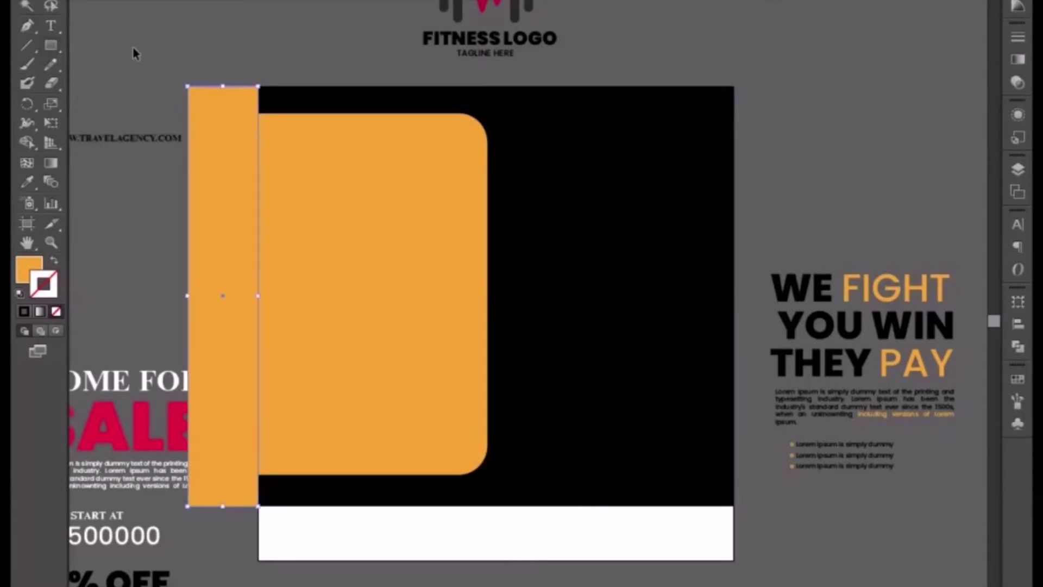
# Step: Divide the new rectangle and the rounded shape with Pathfinder, and ungroup the resulting pieces
pyautogui.keyDown('shift'); pyautogui.click(391, 248); pyautogui.keyUp('shift')
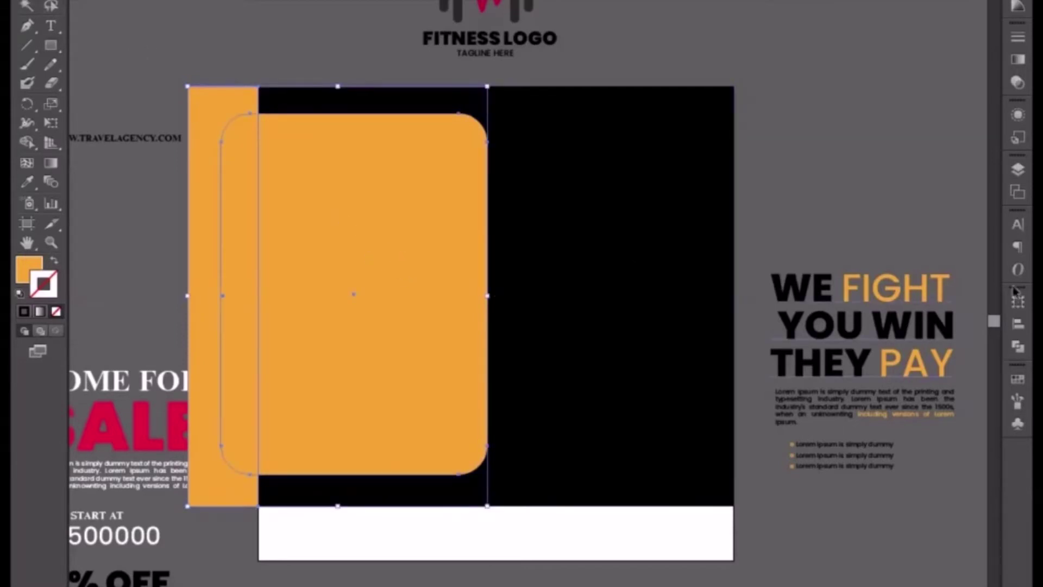
pyautogui.click(1018, 346)
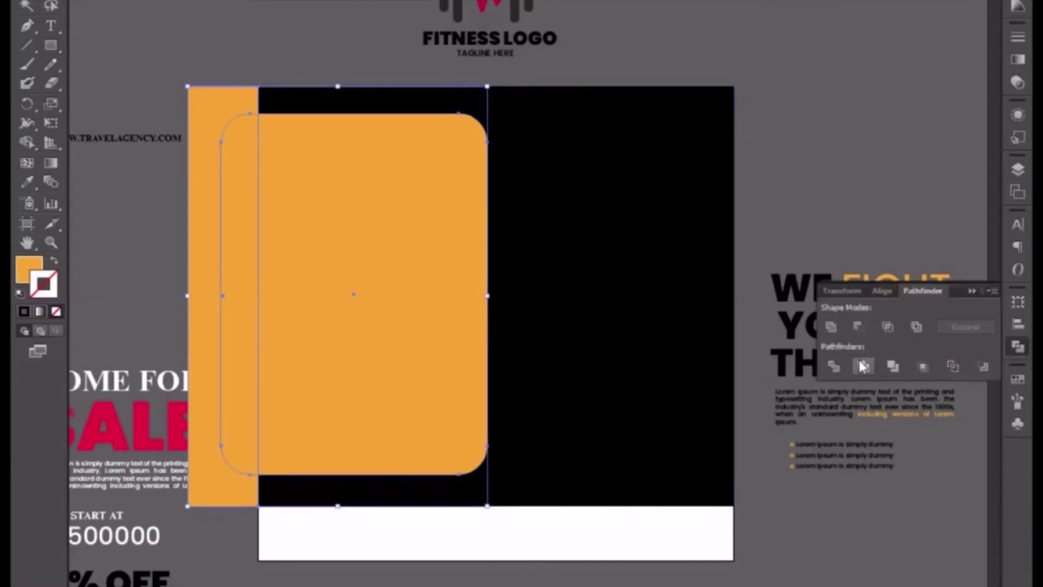
pyautogui.click(833, 368)
pyautogui.rightClick(290, 256)
pyautogui.click(358, 347)
# Step: Delete the orange pieces lying outside the artboard's left edge
pyautogui.click(210, 61)
pyautogui.click(233, 209)
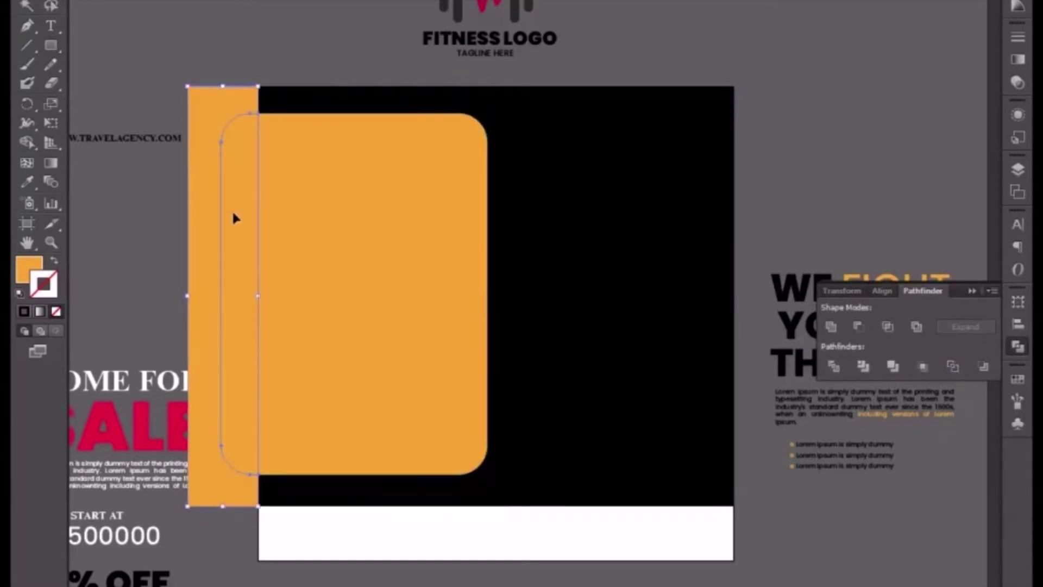
pyautogui.press('Delete')
# Step: Move the remaining orange shape right into the black area, and select both with the black rectangle as the alignment reference
pyautogui.click(354, 333)
pyautogui.moveTo(354, 333); pyautogui.dragTo(397, 334)
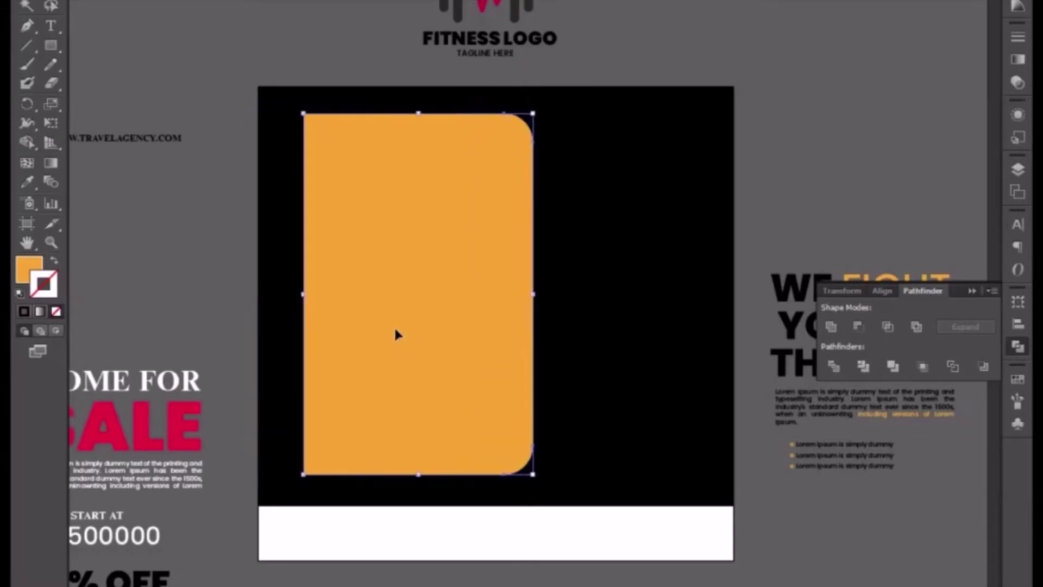
pyautogui.click(594, 348)
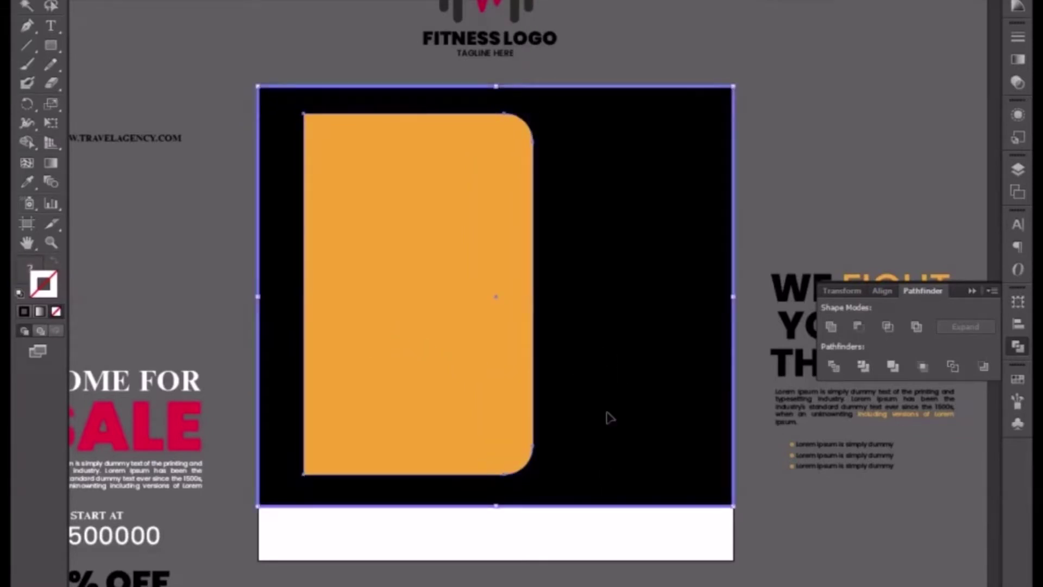
# Step: Try to center the orange shape horizontally on the black rectangle
pyautogui.click(469, 1)
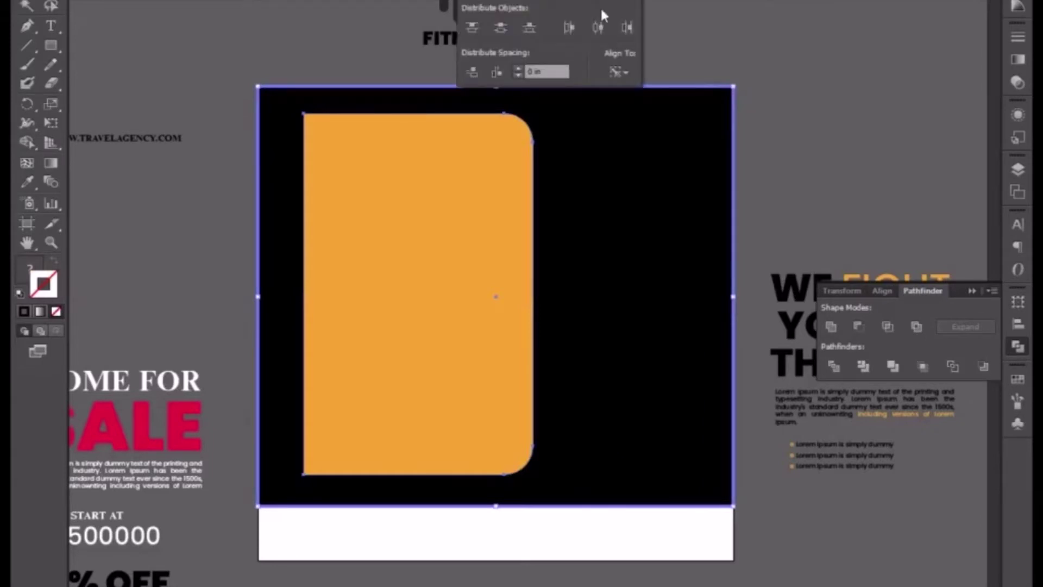
pyautogui.click(599, 26)
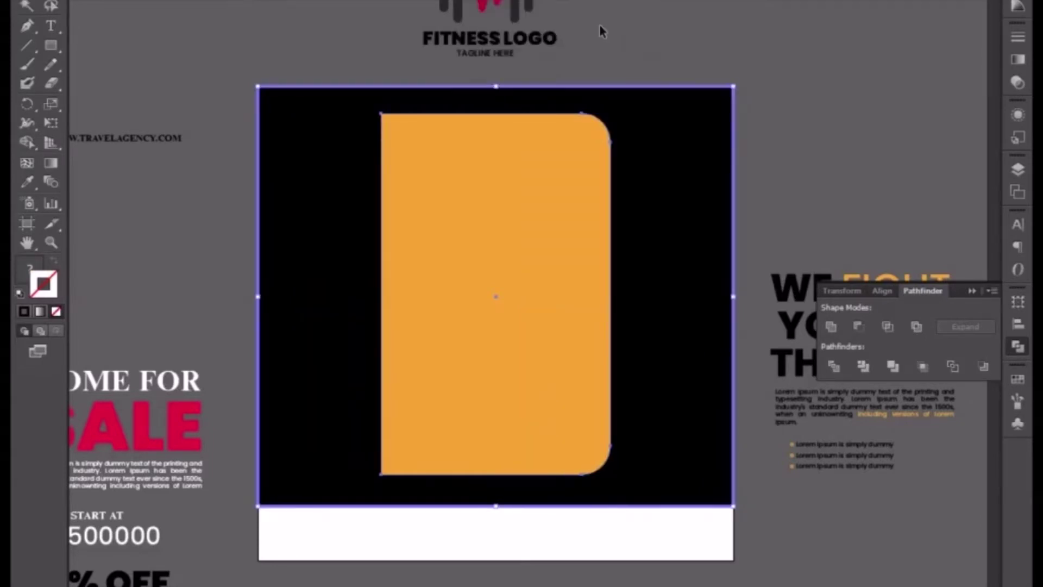
pyautogui.hotkey('ctrl', 'z')
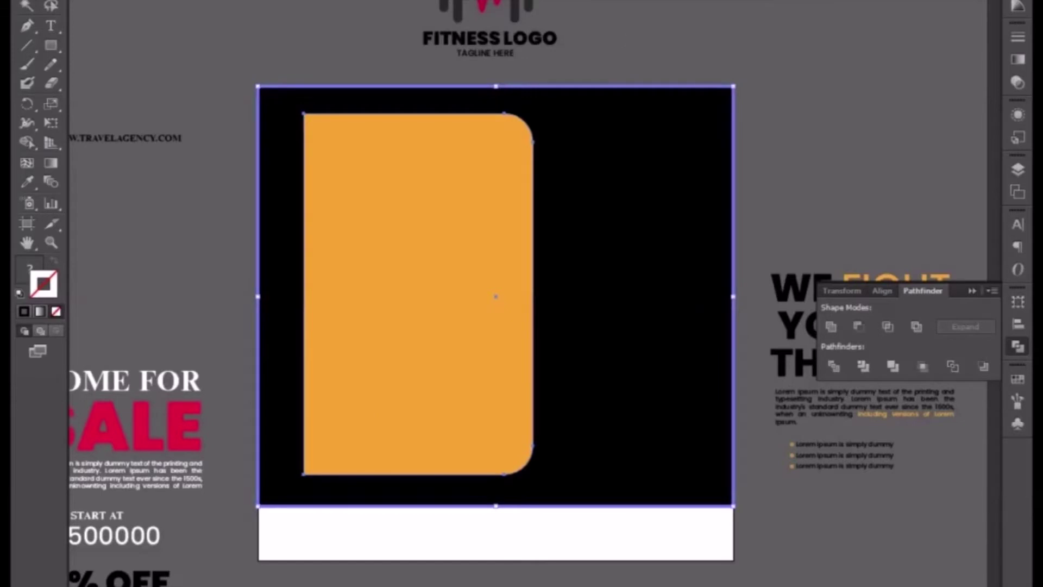
# Step: Center the orange shape vertically on the black rectangle
pyautogui.click(612, 2)
pyautogui.click(598, 27)
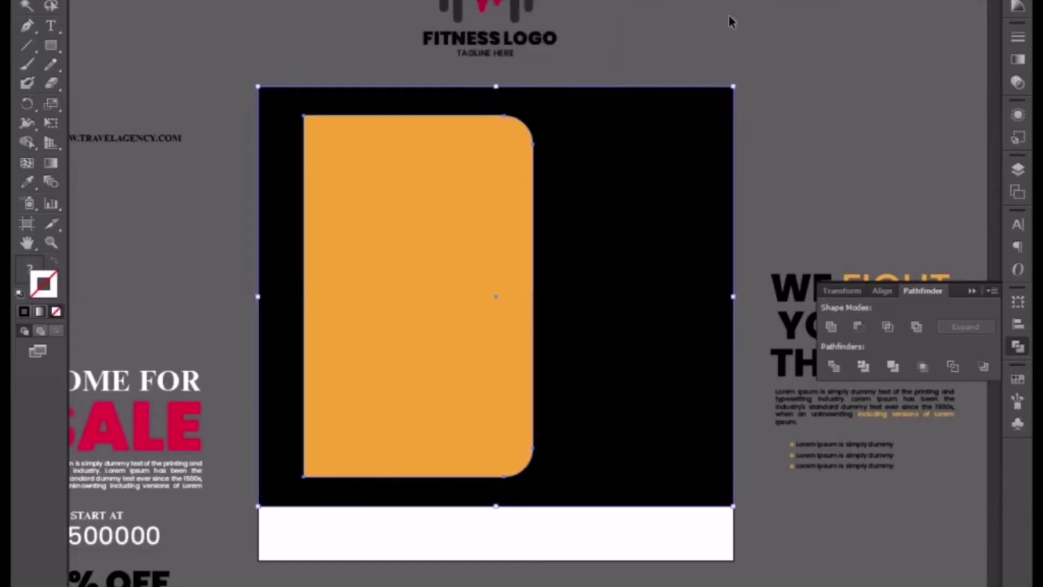
pyautogui.click(710, 35)
# Step: Stretch the orange shape's straight left side out to the artboard's left edge by moving its anchor points
pyautogui.click(362, 345)
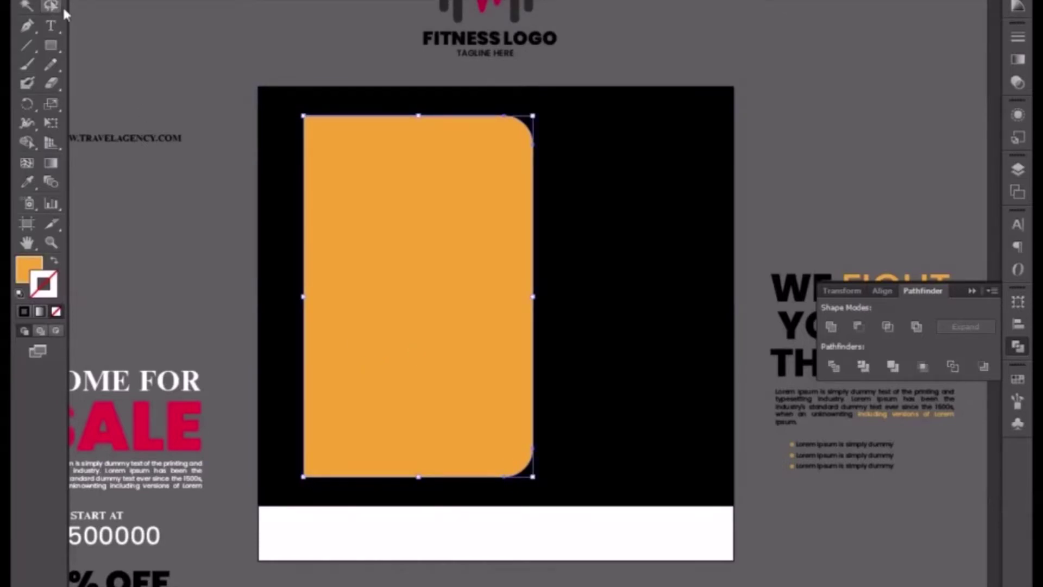
pyautogui.press('a')
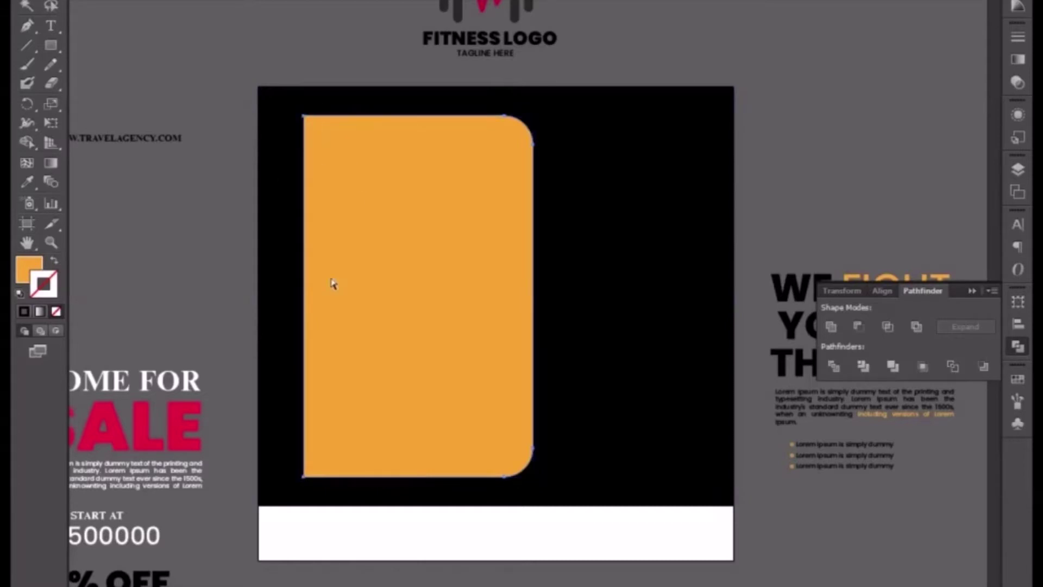
pyautogui.moveTo(305, 481); pyautogui.dragTo(258, 473)
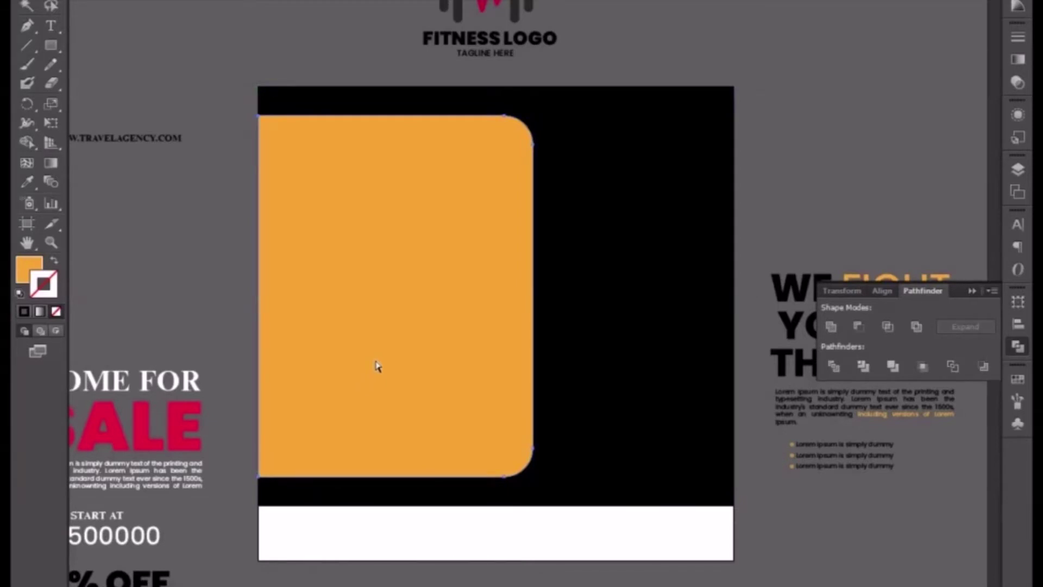
pyautogui.click(245, 61)
# Step: Recolor the orange shape with the crimson sampled from the fitness logo's pulse line
pyautogui.click(28, 182)
pyautogui.click(482, 7)
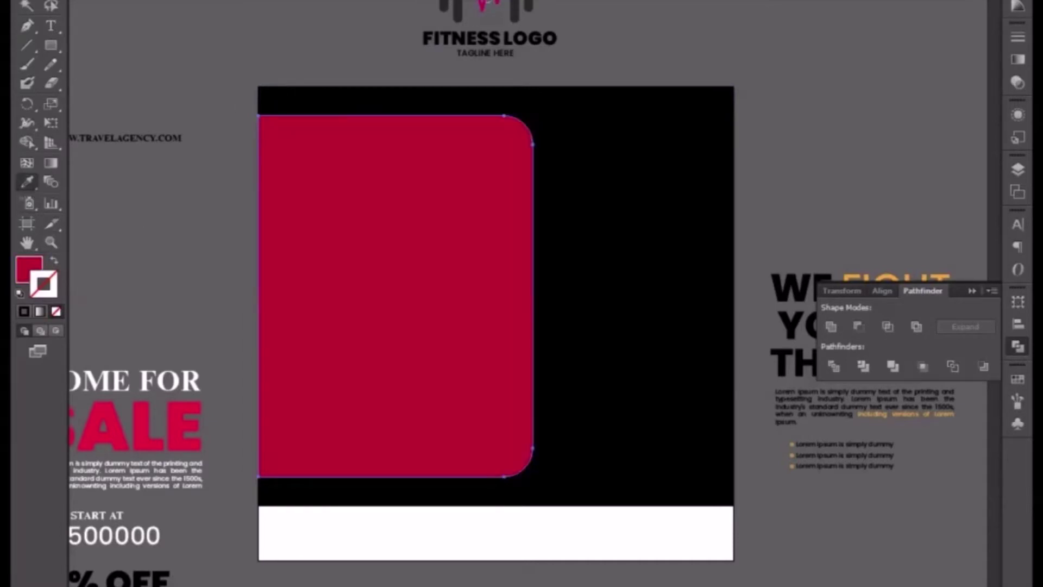
pyautogui.press('v')
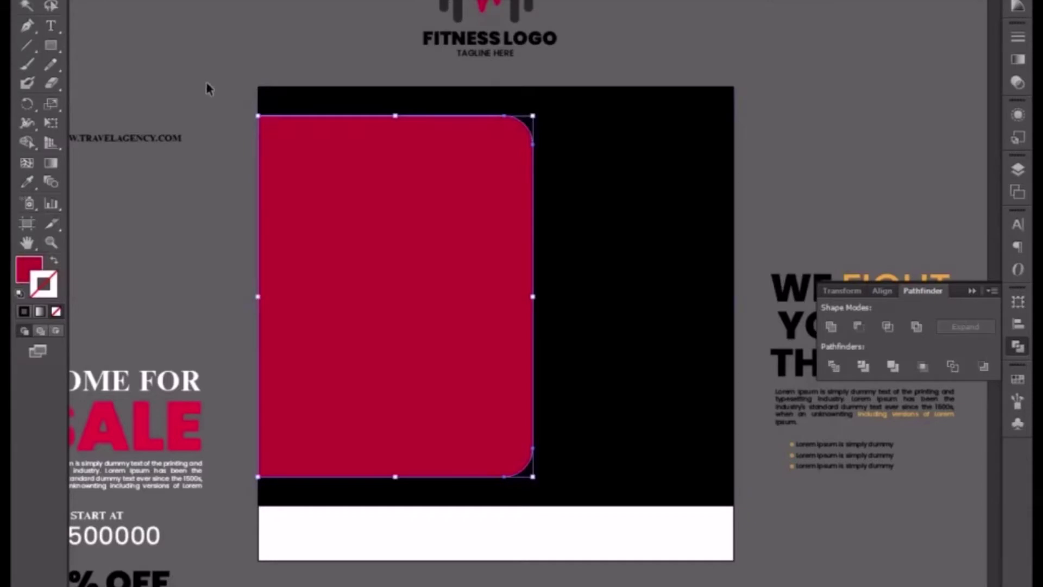
# Step: Place the fitness logo, scaled down, in the crimson shape's upper-left corner and bring it to the front
pyautogui.click(489, 38)
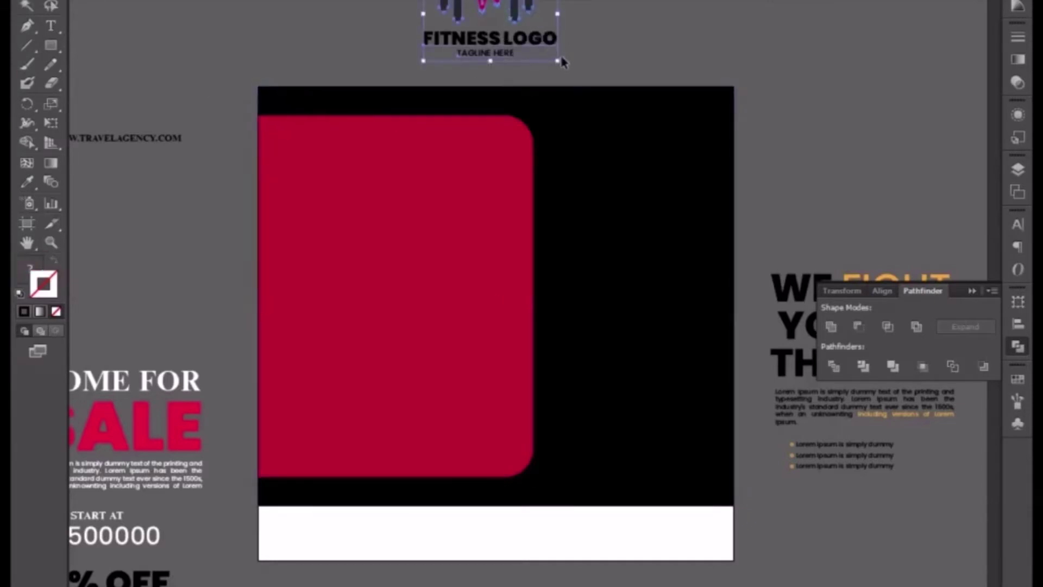
pyautogui.moveTo(560, 61); pyautogui.dragTo(344, 164)
pyautogui.rightClick(343, 163)
pyautogui.moveTo(401, 293)
pyautogui.click(624, 298)
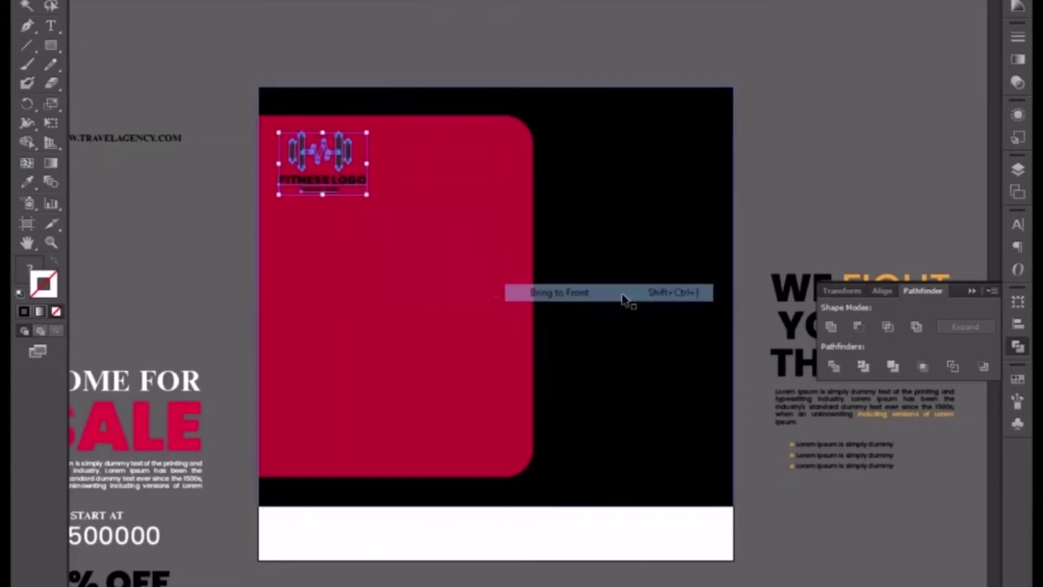
# Step: Isolate the logo group and recolor its FITNESS LOGO and TAGLINE HERE text white
pyautogui.click(1017, 1)
pyautogui.click(863, 1)
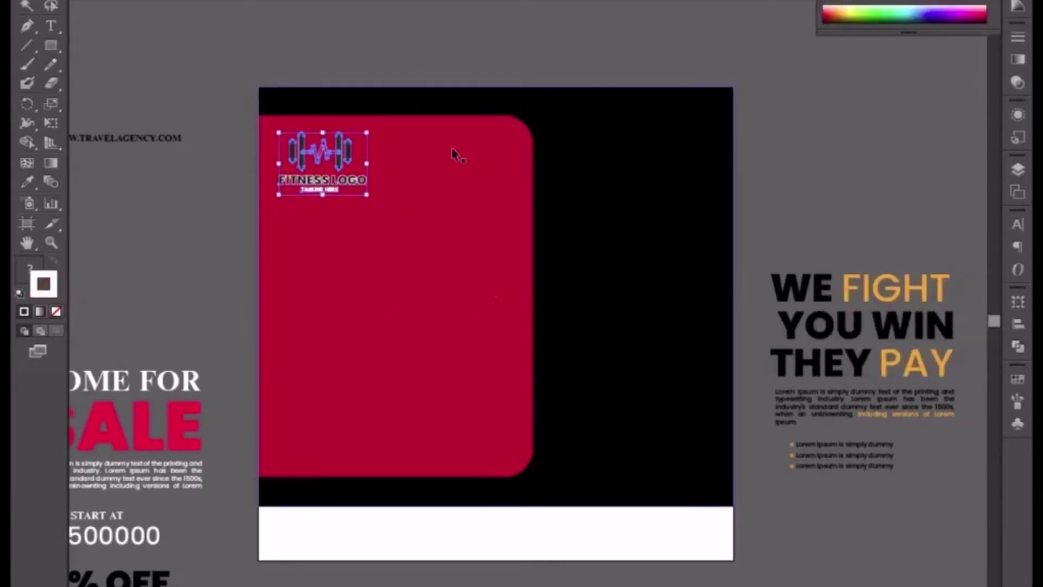
pyautogui.doubleClick(318, 190)
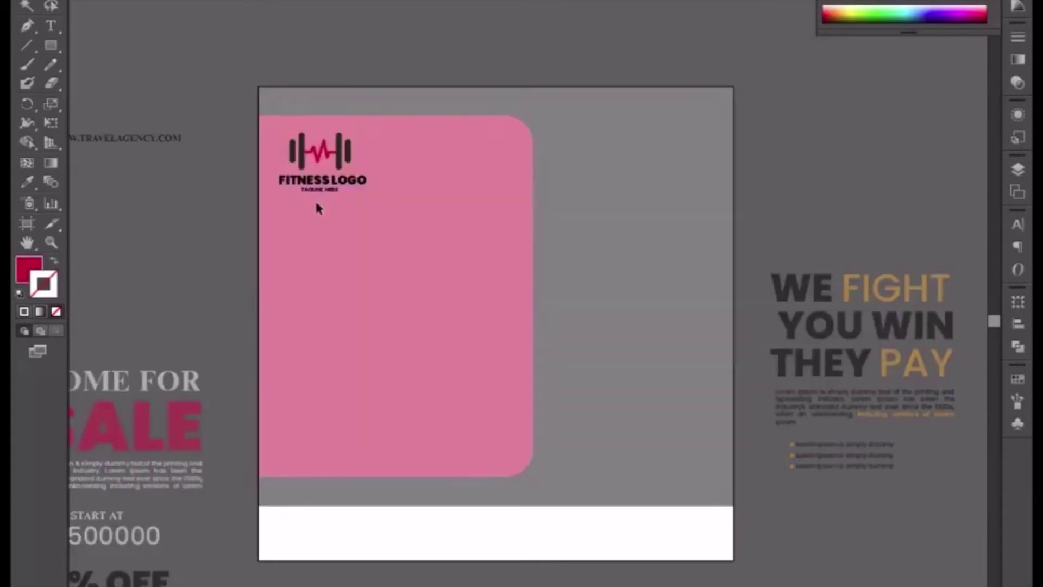
pyautogui.click(312, 189)
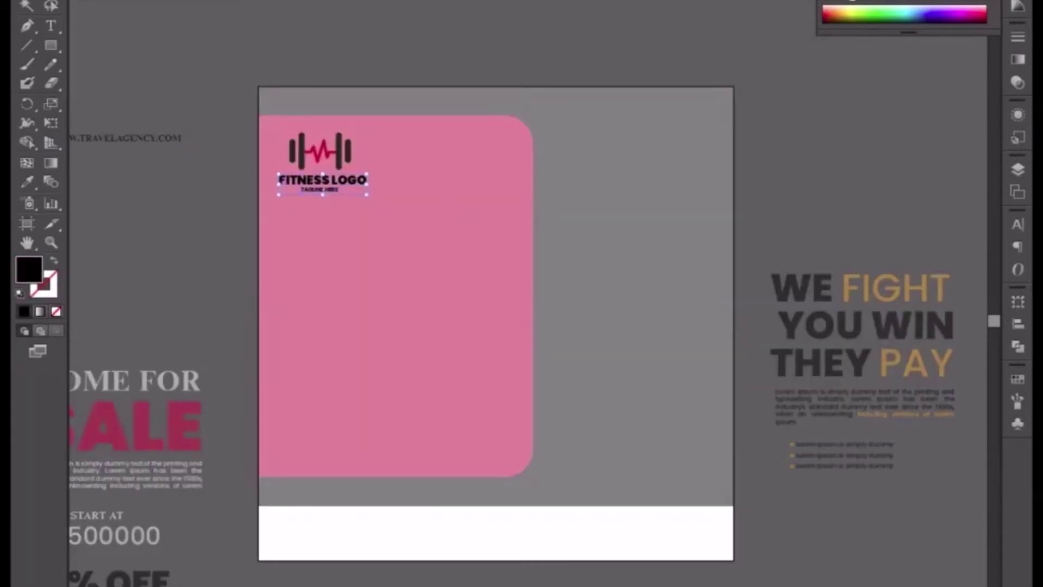
pyautogui.click(852, 2)
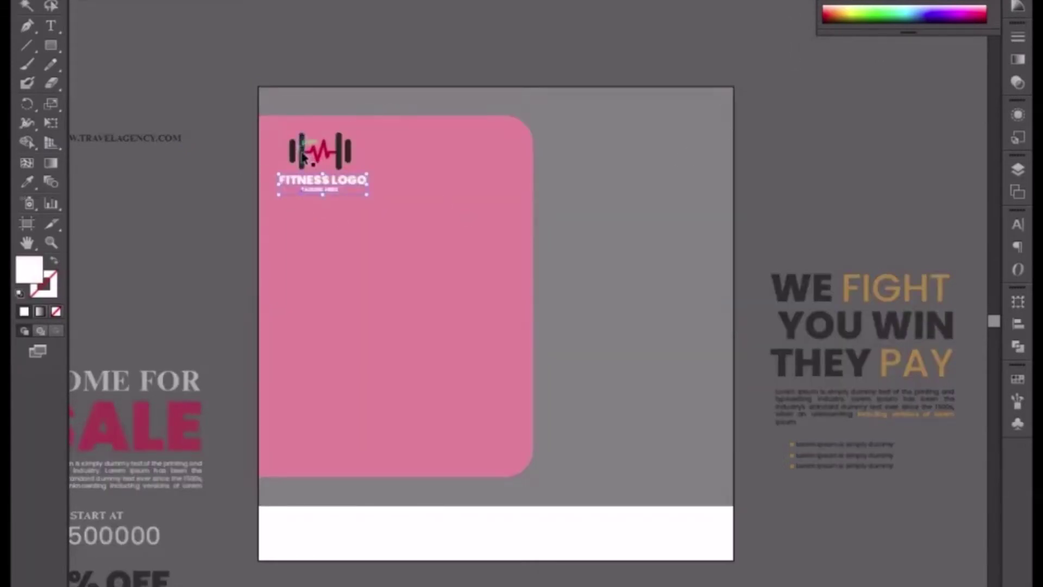
# Step: Recolor the logo's dumbbell and pulse icon solid black
pyautogui.click(361, 158)
pyautogui.click(840, 1)
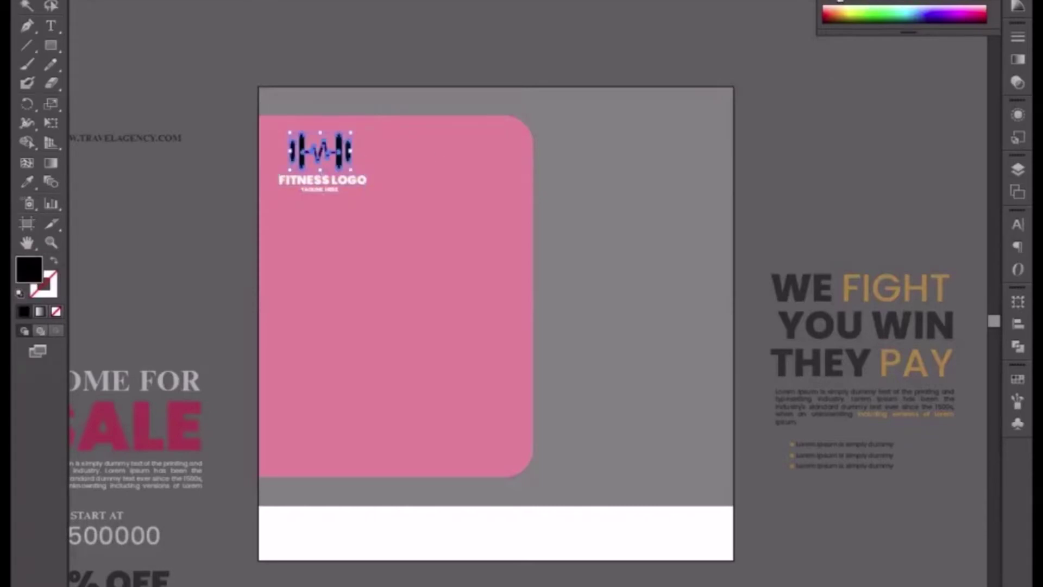
pyautogui.click(405, 109)
# Step: Nudge the dumbbell icon slightly right to center it above the logo text
pyautogui.moveTo(368, 117); pyautogui.dragTo(477, 216)
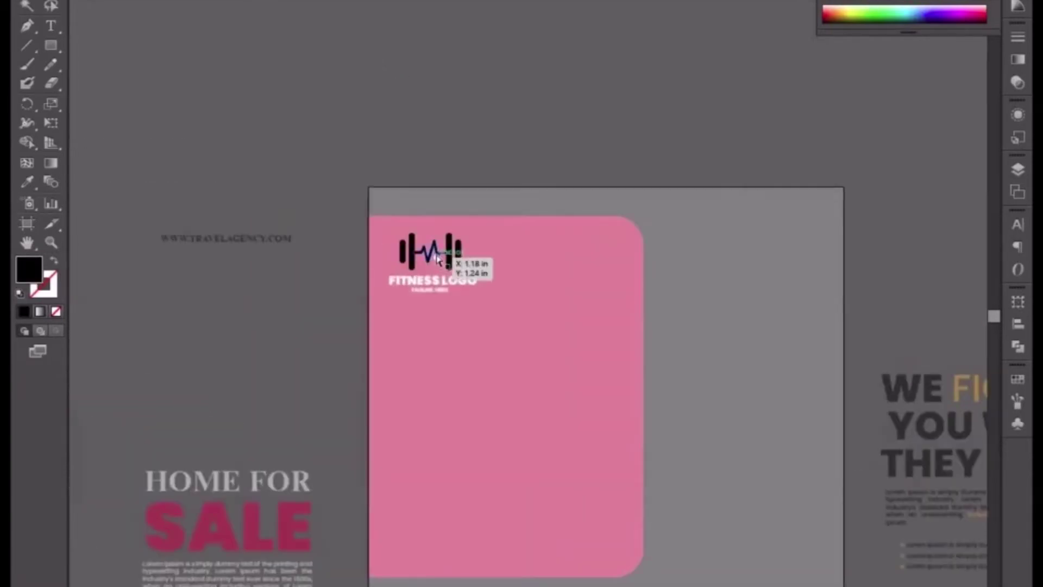
pyautogui.hotkey('ctrl', '=')
pyautogui.click(409, 185)
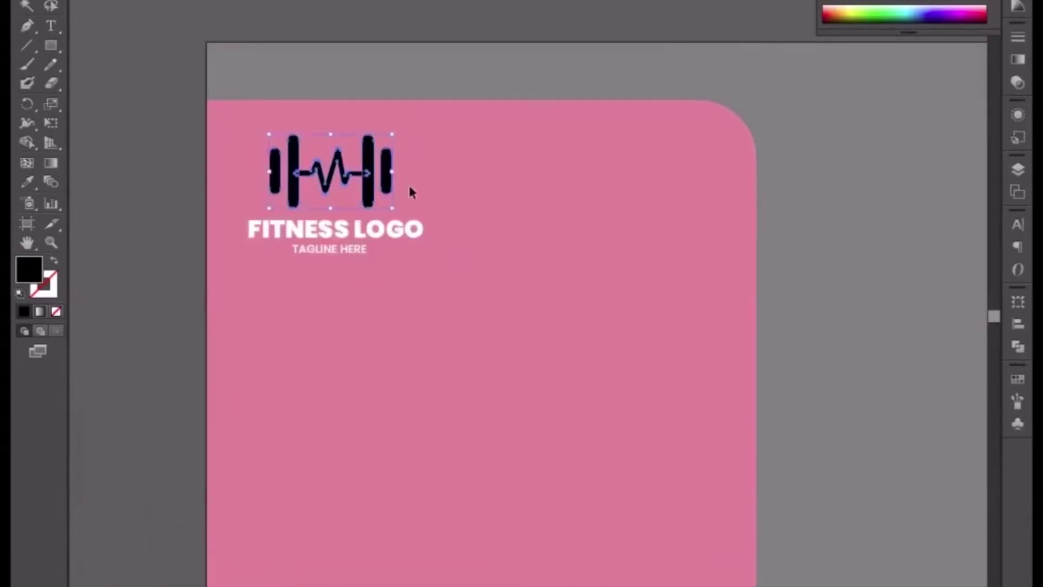
pyautogui.press('Right')
pyautogui.press('Right')
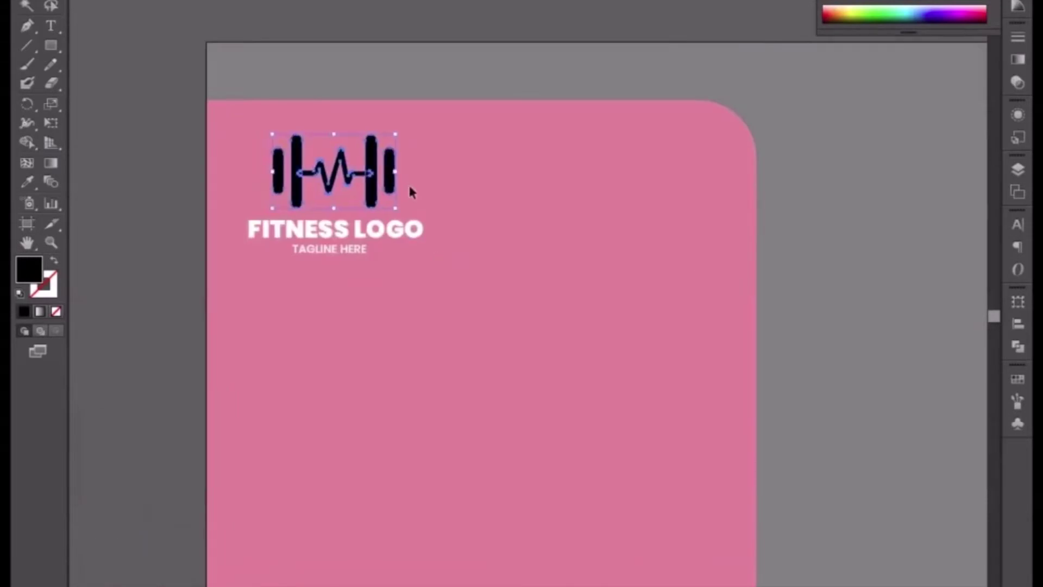
# Step: Isolate the logo's dumbbell and pulse icon and recolor all of its parts white
pyautogui.doubleClick(158, 158)
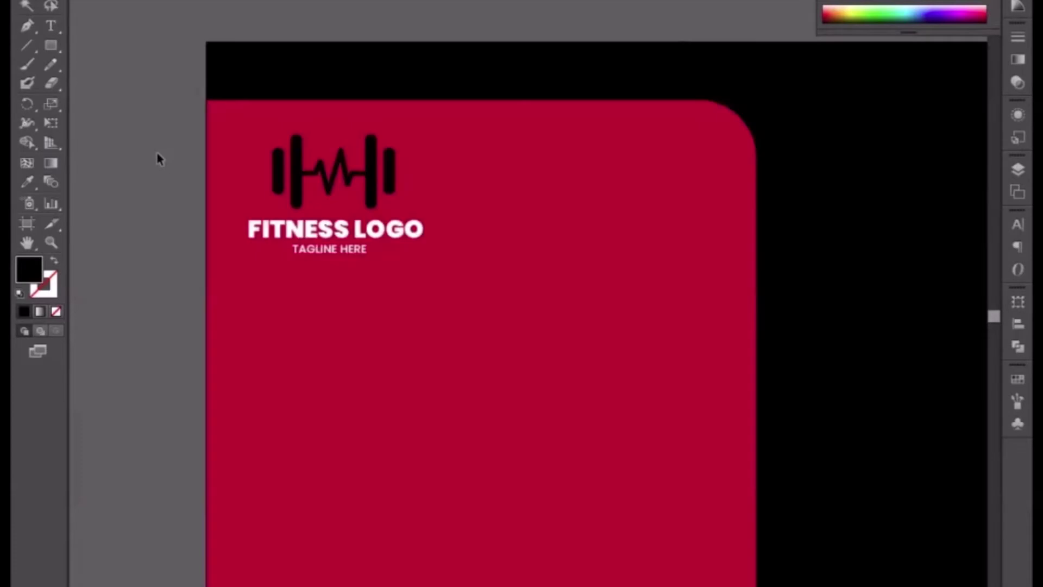
pyautogui.doubleClick(369, 145)
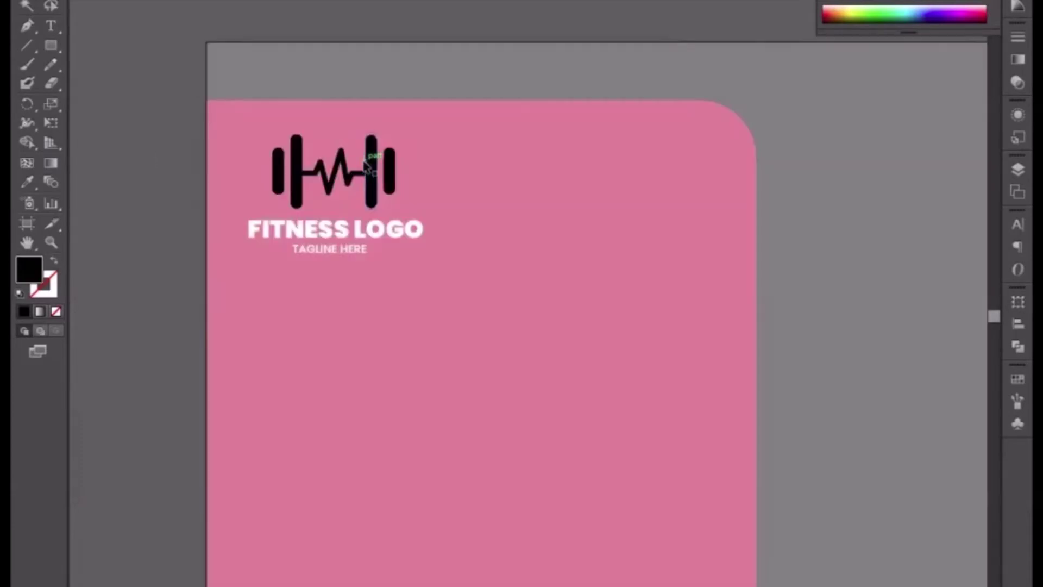
pyautogui.hotkey('ctrl', 'a')
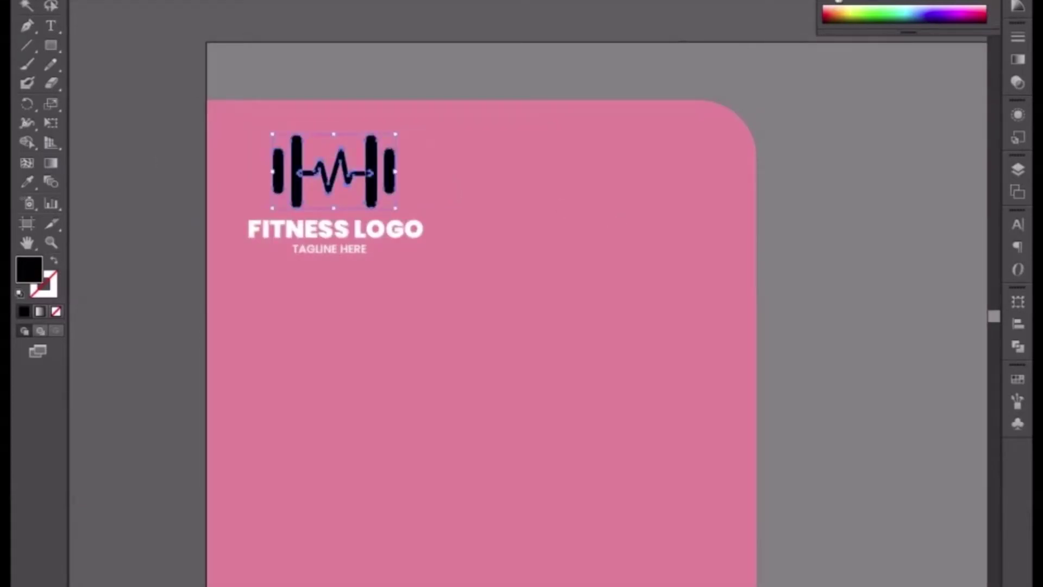
pyautogui.click(826, 7)
pyautogui.doubleClick(402, 18)
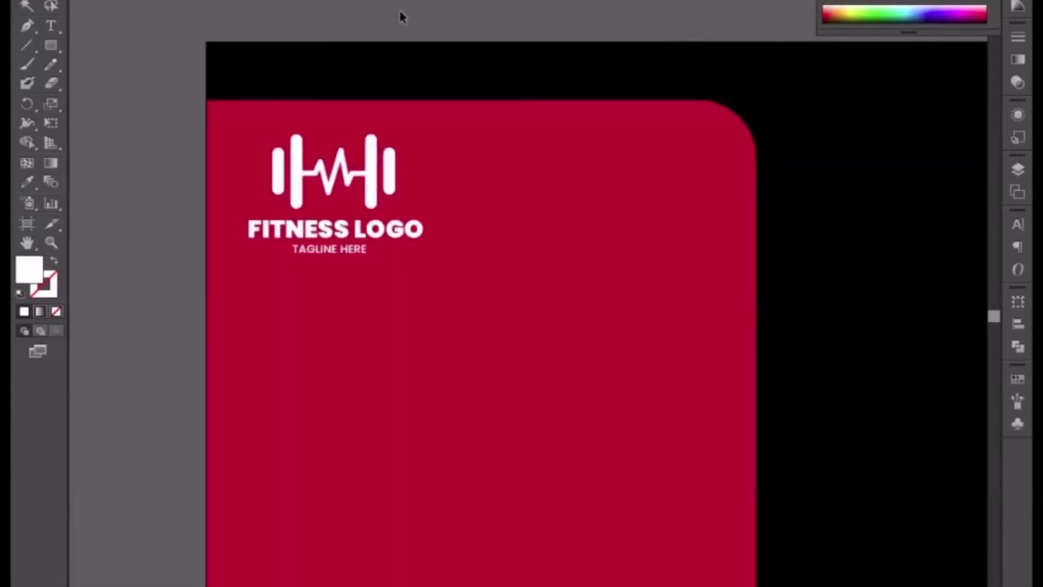
# Step: Duplicate the WE FIGHT YOU WIN THEY PAY heading into the space above the artboard and open the copy for text editing
pyautogui.hotkey('ctrl', '-')
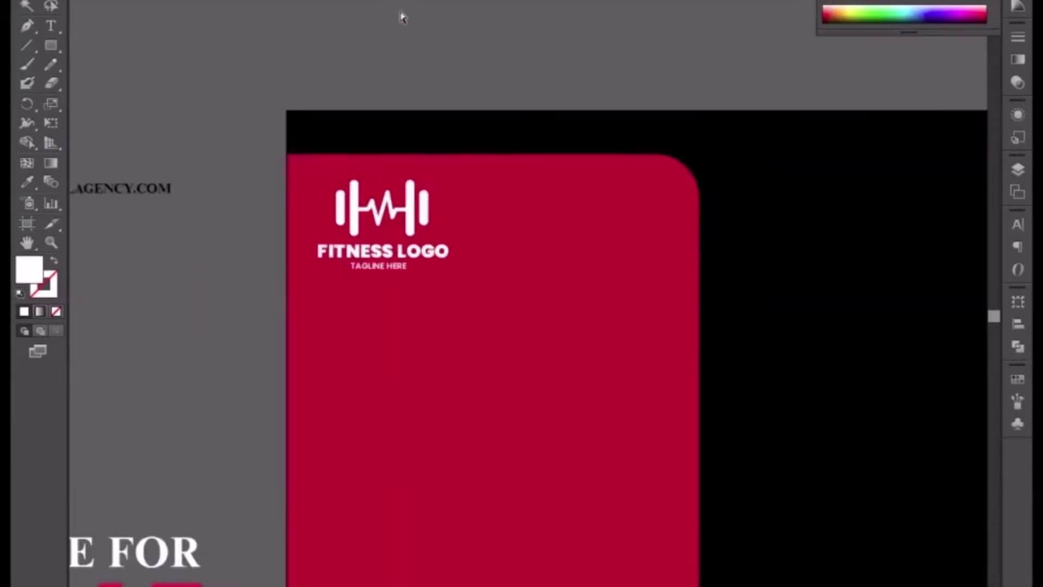
pyautogui.hotkey('ctrl', '-')
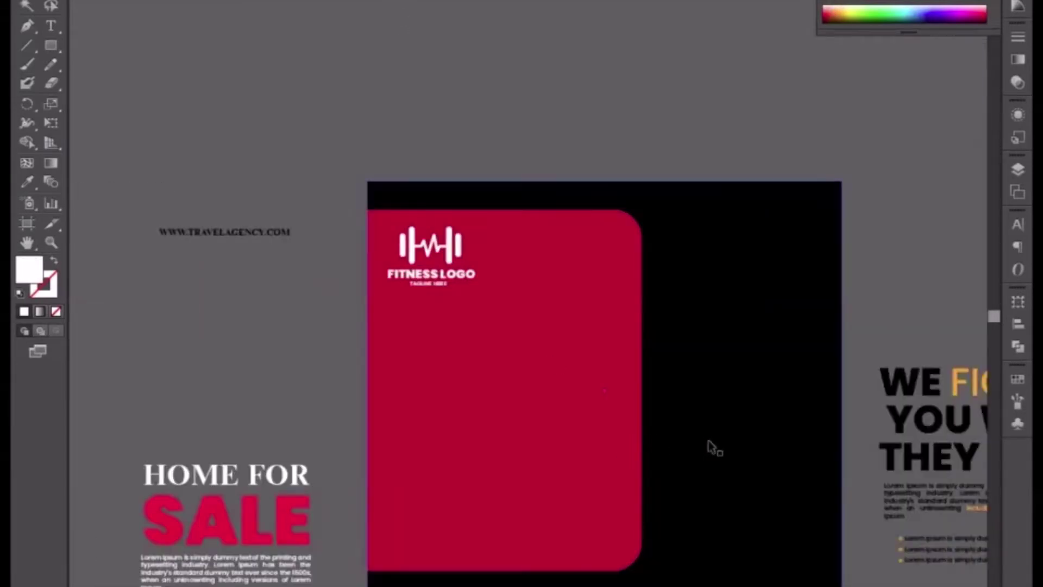
pyautogui.click(952, 408)
pyautogui.moveTo(956, 428); pyautogui.dragTo(451, 68)
pyautogui.press('t')
pyautogui.click(524, 101)
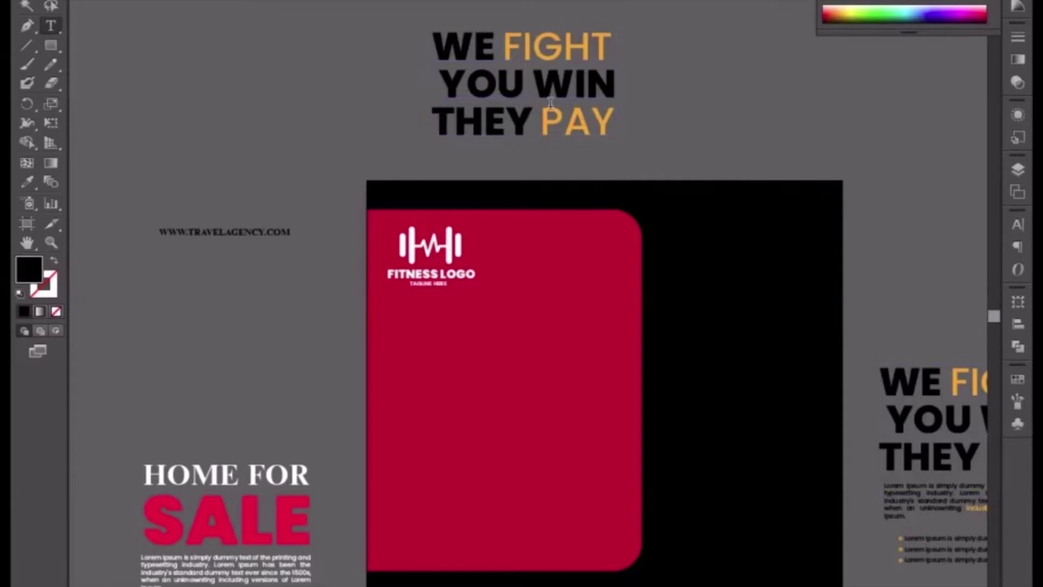
# Step: Delete the WE FIGHT and THEY PAY lines from the copied heading
pyautogui.moveTo(431, 42); pyautogui.dragTo(693, 31)
pyautogui.press('BackSpace')
pyautogui.press('Delete')
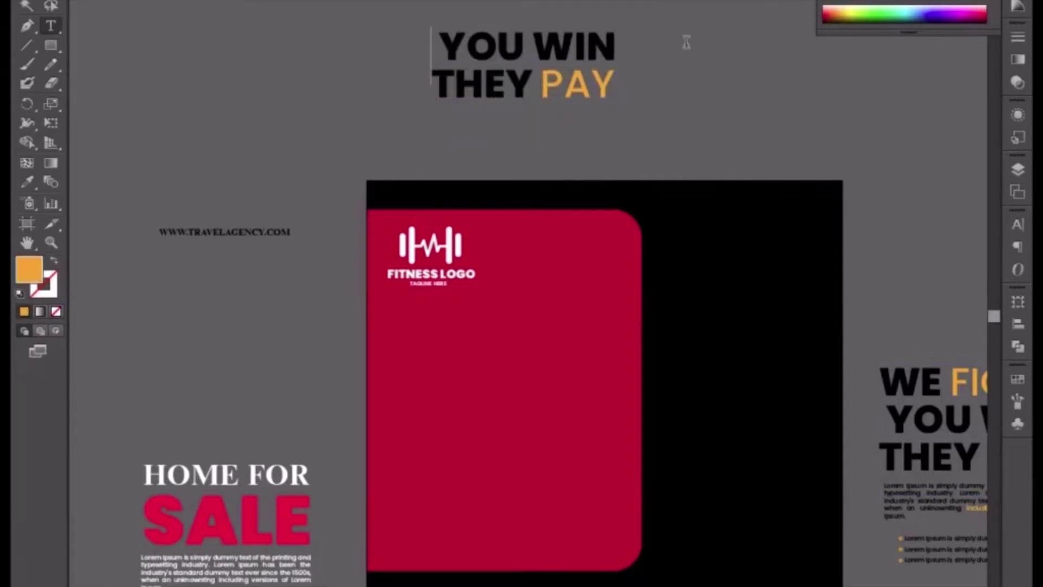
pyautogui.moveTo(423, 81); pyautogui.dragTo(771, 83)
pyautogui.press('BackSpace')
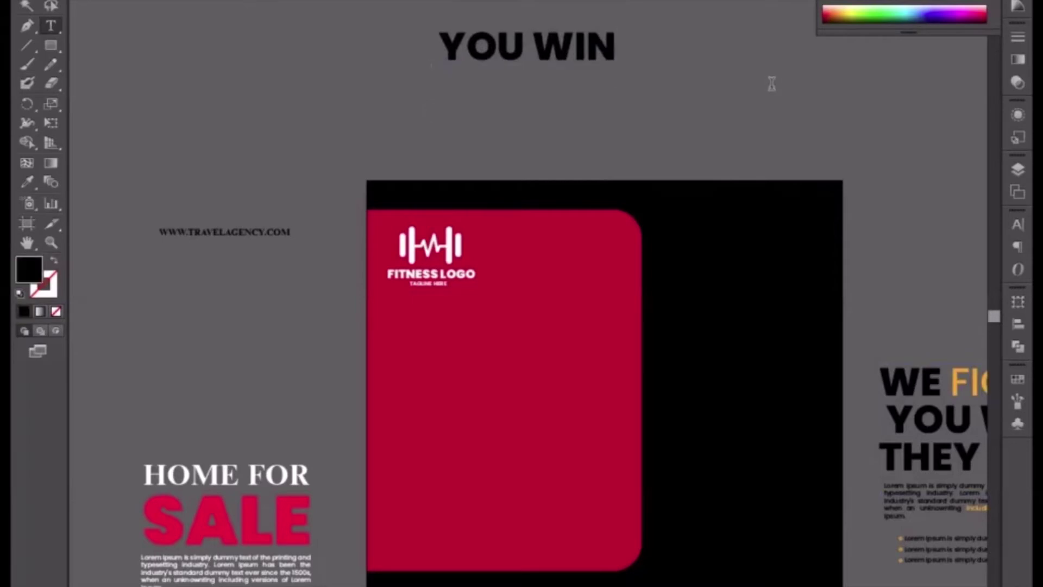
# Step: Replace all of the copied heading's text with WORK IT and NEVER GIVE UP on two lines in white
pyautogui.hotkey('ctrl', 'a')
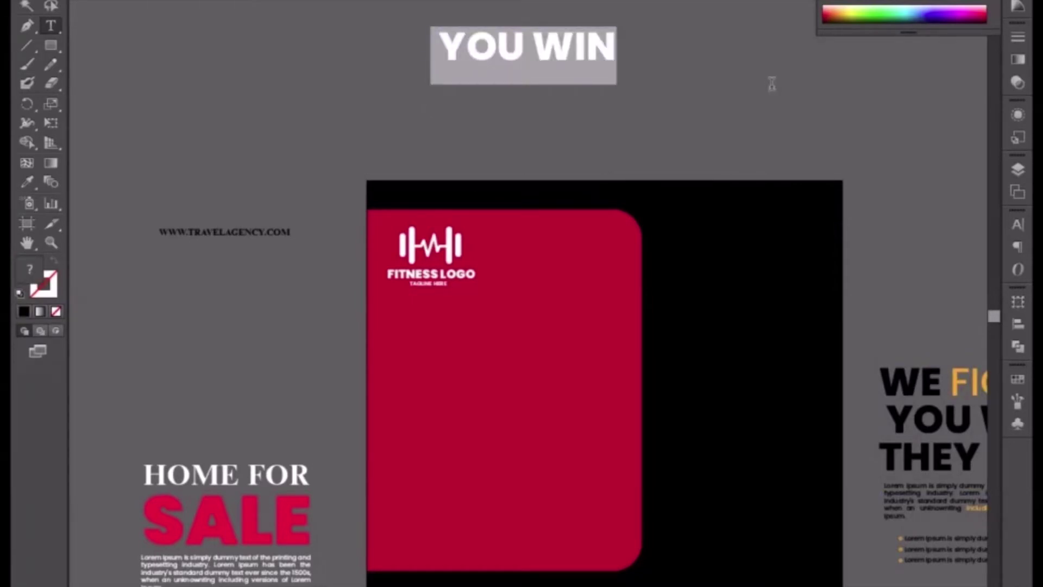
pyautogui.write('WI')
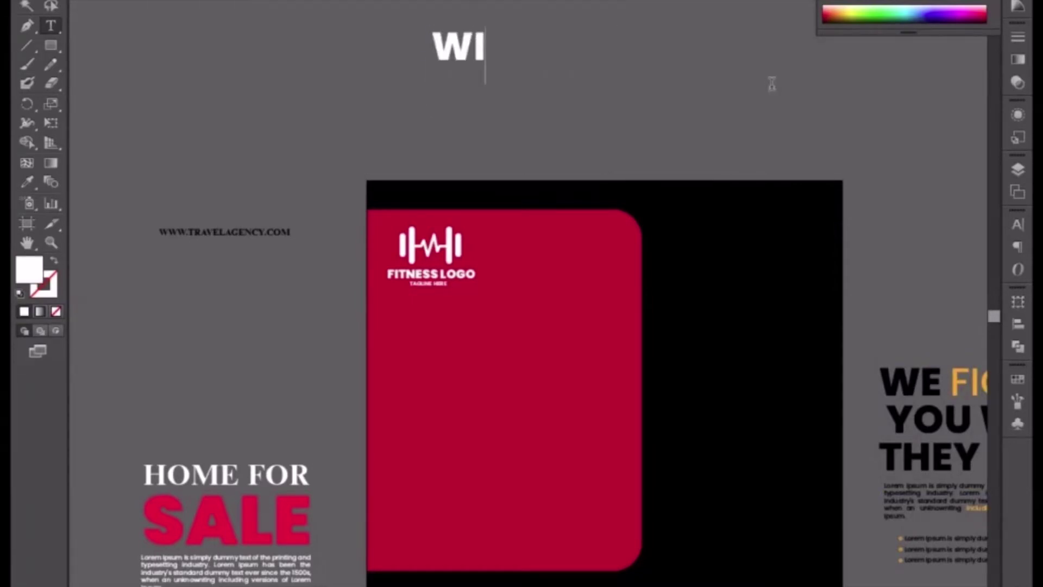
pyautogui.press('BackSpace')
pyautogui.write('ORK IT')
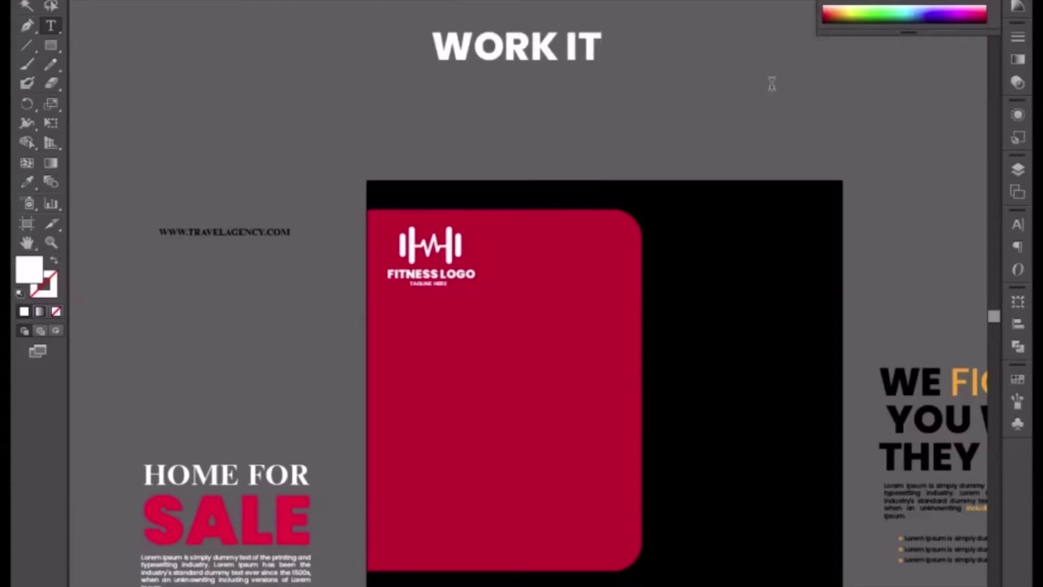
pyautogui.press('Return')
pyautogui.write('NEV')
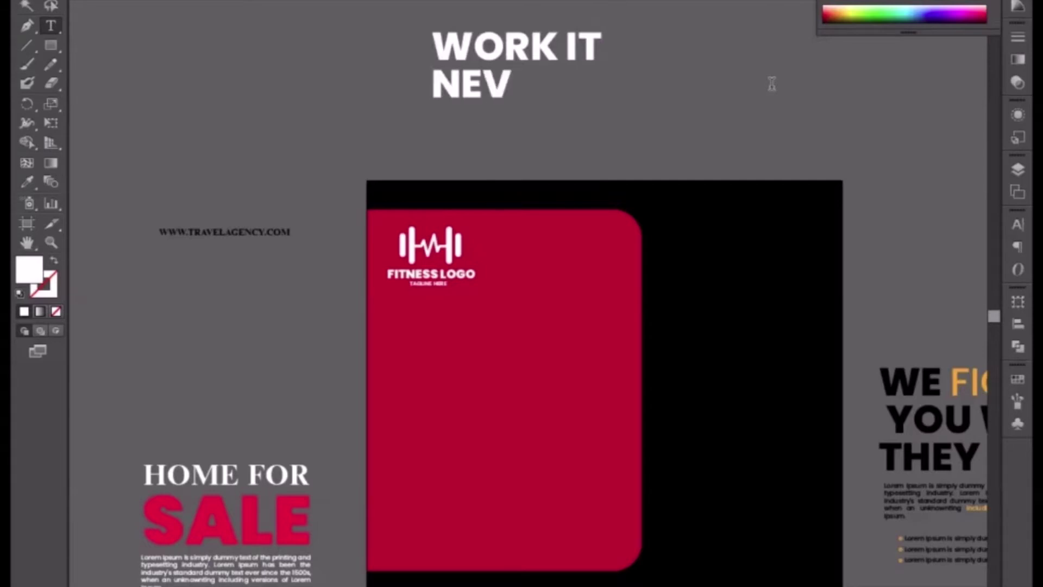
pyautogui.write('ER')
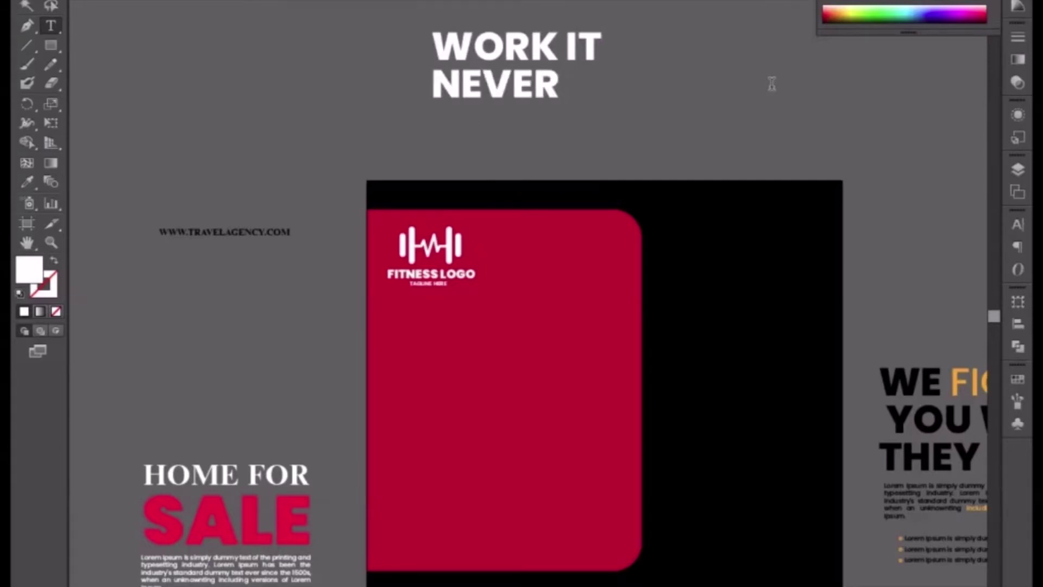
pyautogui.write(' GIVE')
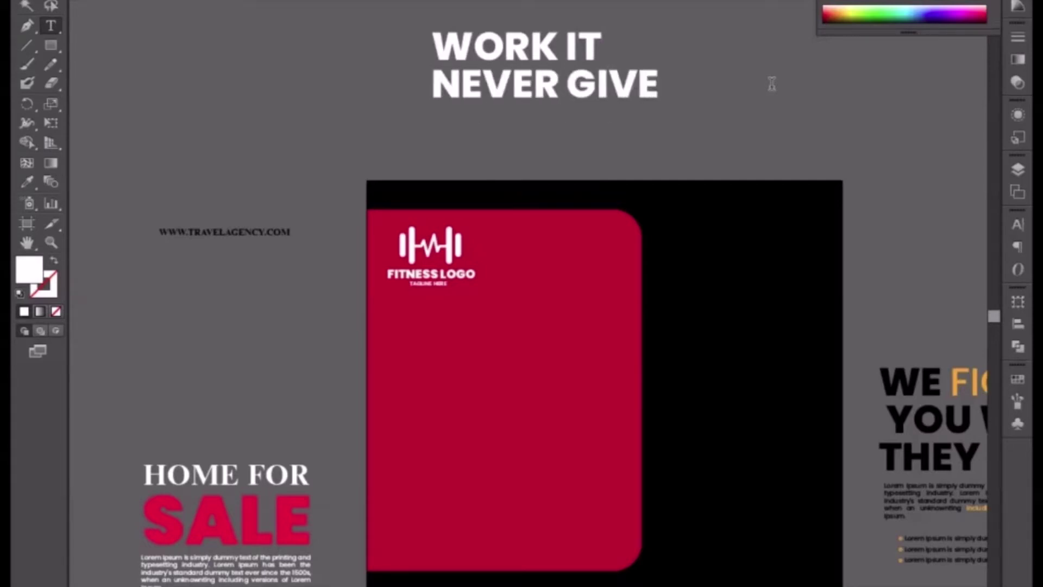
pyautogui.write(' UP')
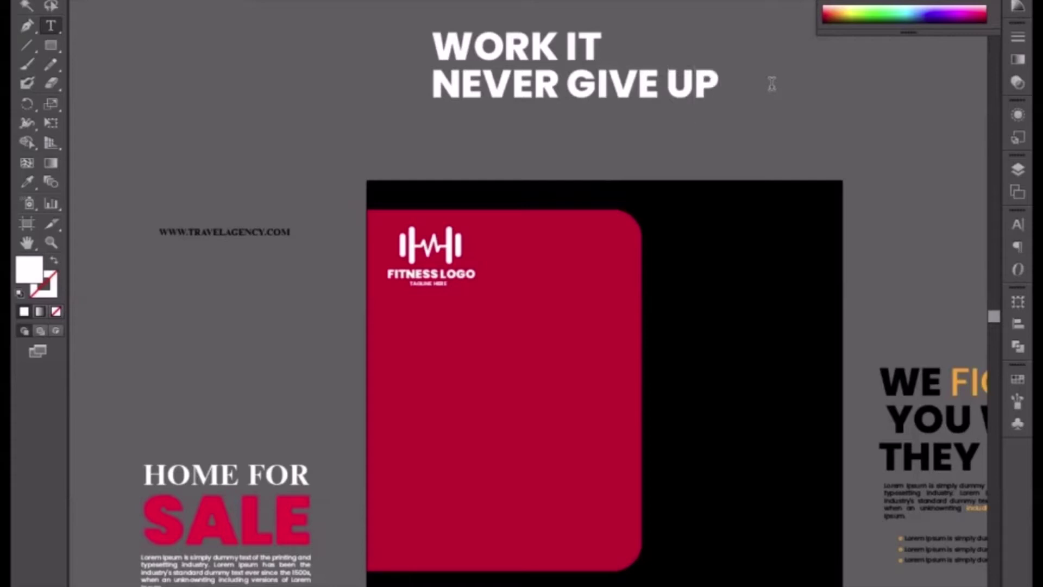
pyautogui.click(52, 0)
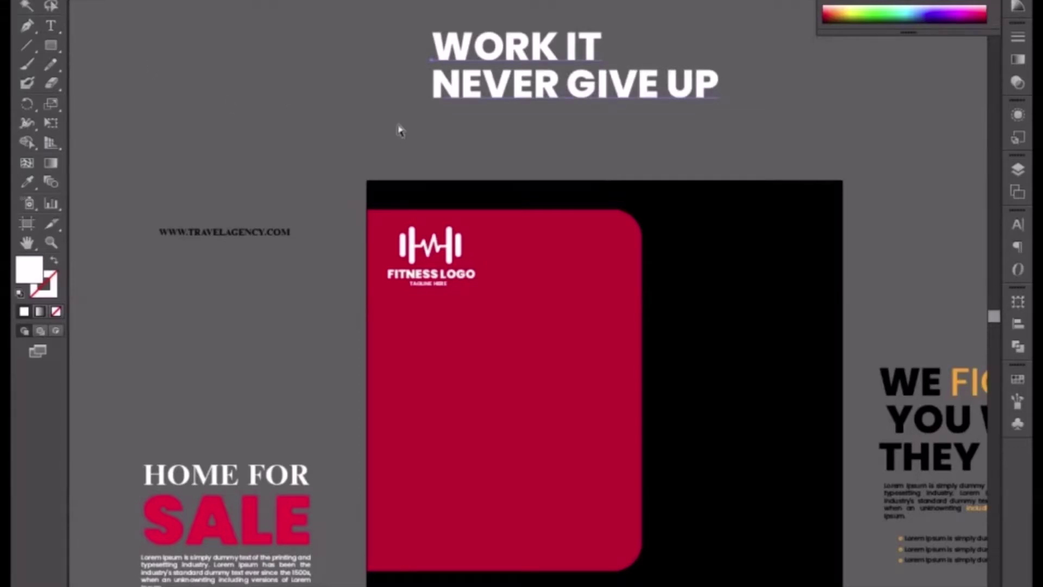
# Step: Move the WORK IT NEVER GIVE UP heading onto the crimson panel below the logo and bring it to the front
pyautogui.moveTo(604, 87); pyautogui.dragTo(555, 359)
pyautogui.rightClick(533, 366)
pyautogui.moveTo(645, 523)
pyautogui.click(701, 516)
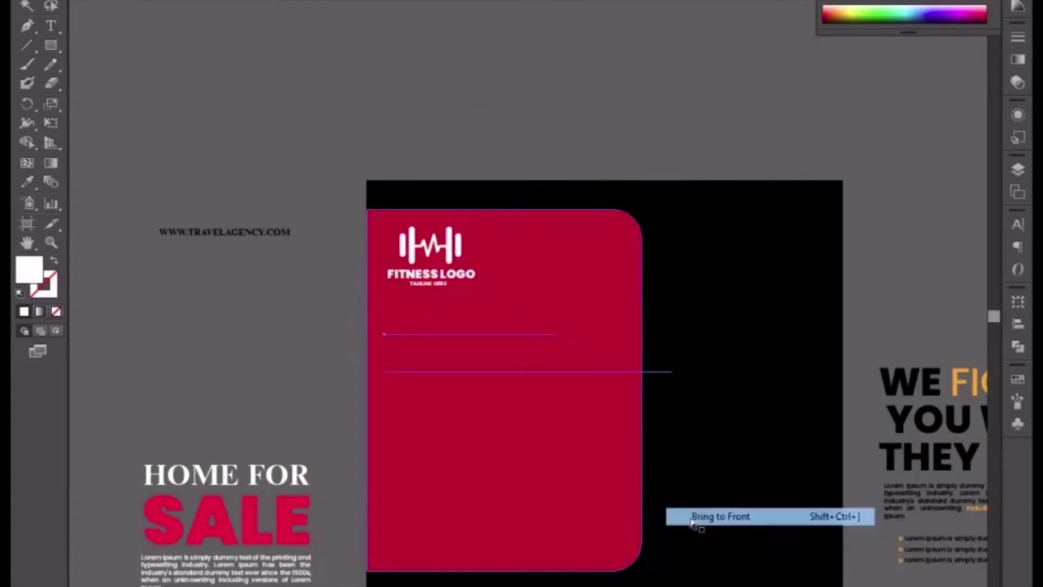
# Step: Reduce the font size of the heading's NEVER GIVE UP line to 38 pt
pyautogui.press('t')
pyautogui.tripleClick(517, 359)
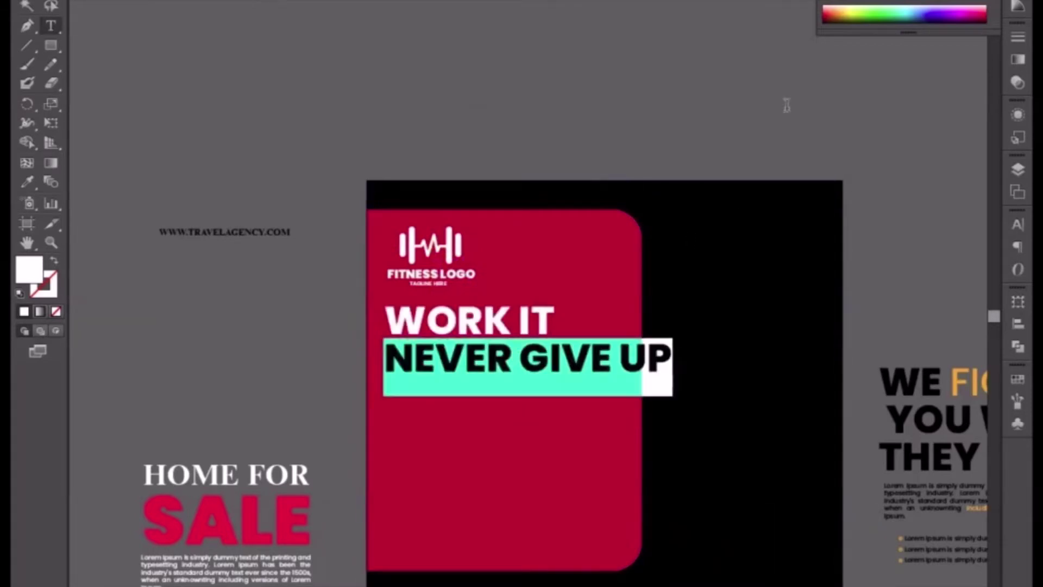
pyautogui.press('Down')
pyautogui.press('Down')
pyautogui.press('Down')
pyautogui.press('Down')
pyautogui.press('Down')
pyautogui.press('Down')
pyautogui.press('Down')
pyautogui.press('Down')
pyautogui.press('Down')
pyautogui.press('Down')
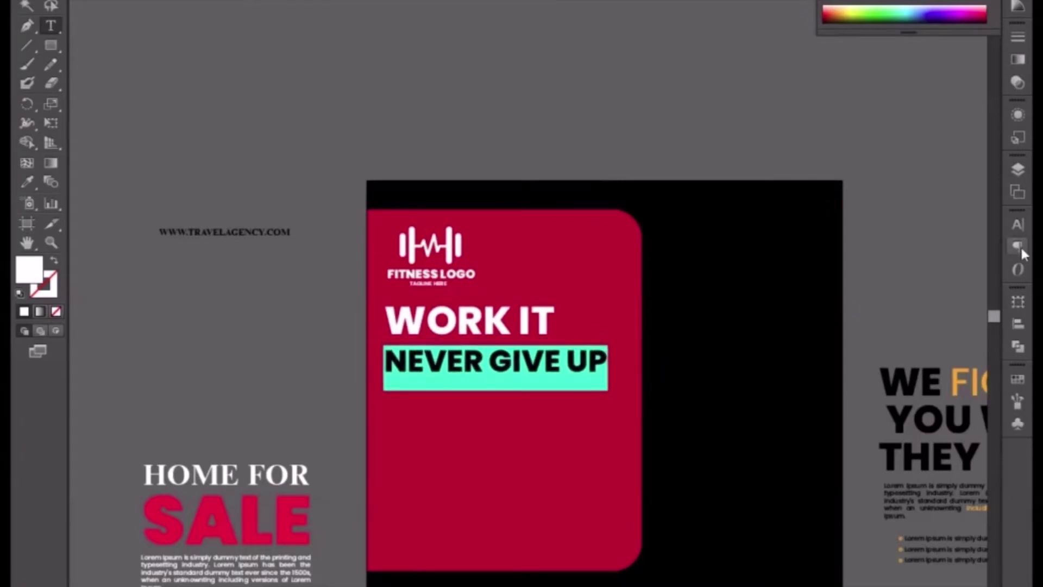
# Step: Tighten the leading of the NEVER GIVE UP line to 38 pt
pyautogui.click(1017, 225)
pyautogui.click(959, 279)
pyautogui.press('Down')
pyautogui.press('Down')
pyautogui.press('Down')
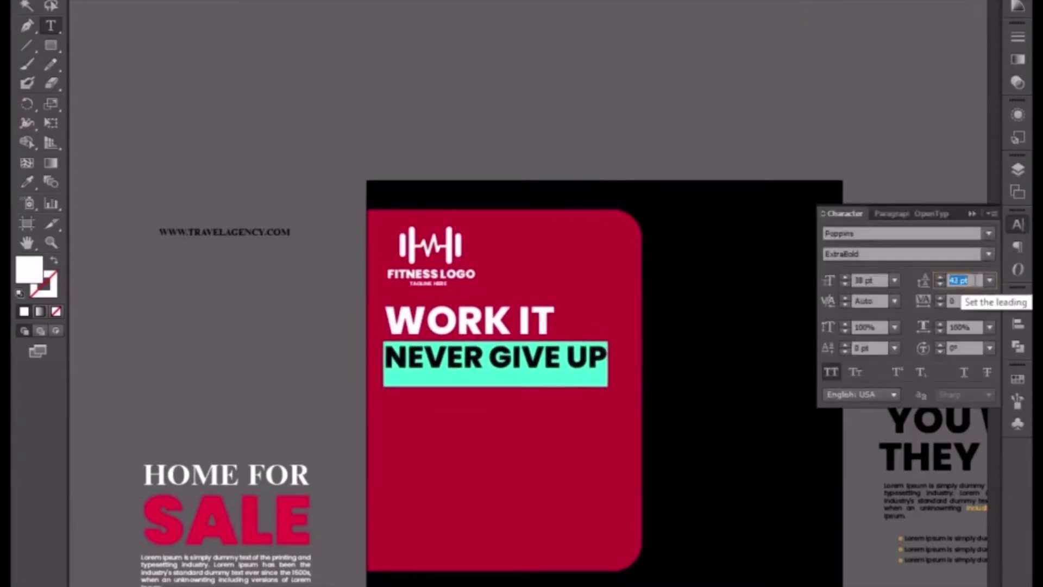
# Step: Increase the font size of the heading's WORK IT line to 58 pt
pyautogui.moveTo(389, 320); pyautogui.dragTo(588, 316)
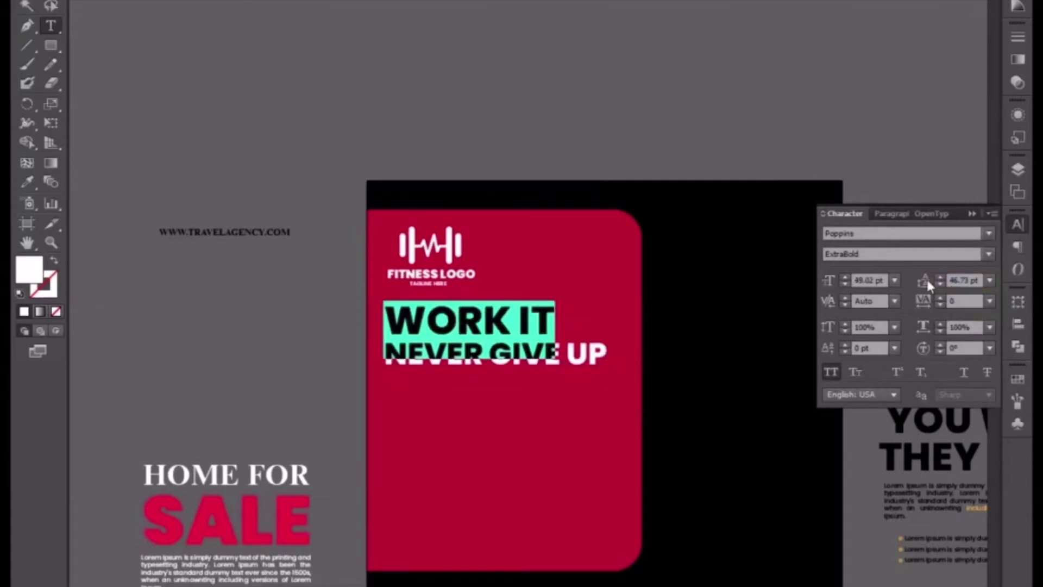
pyautogui.click(881, 280)
pyautogui.press('Up')
pyautogui.press('Up')
pyautogui.press('Up')
pyautogui.press('Up')
pyautogui.press('Up')
pyautogui.press('Up')
pyautogui.press('Up')
pyautogui.press('Up')
pyautogui.press('Up')
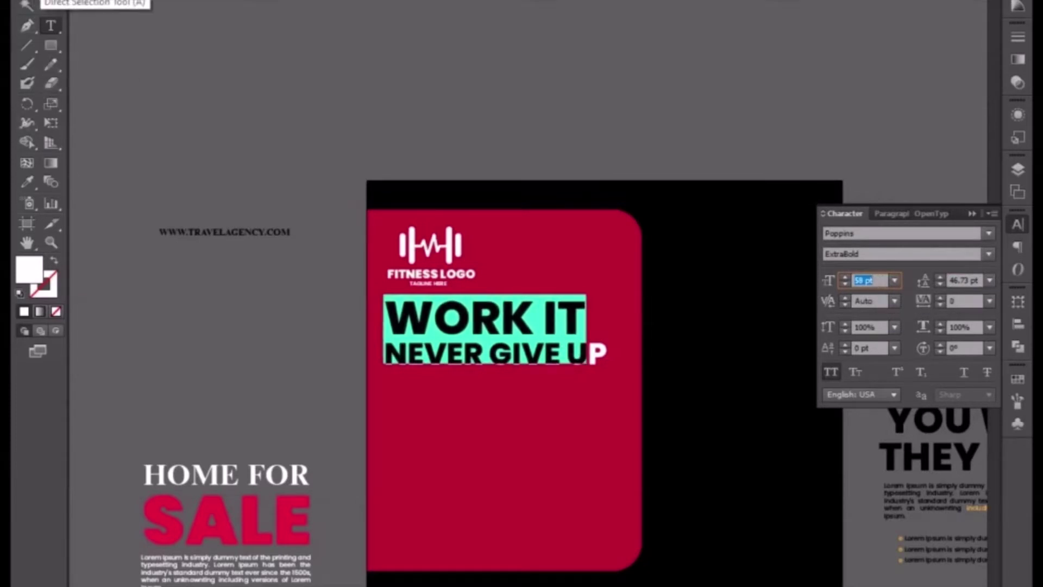
# Step: Shift the whole heading straight down the crimson panel to widen the gap below the logo
pyautogui.click(27, 4)
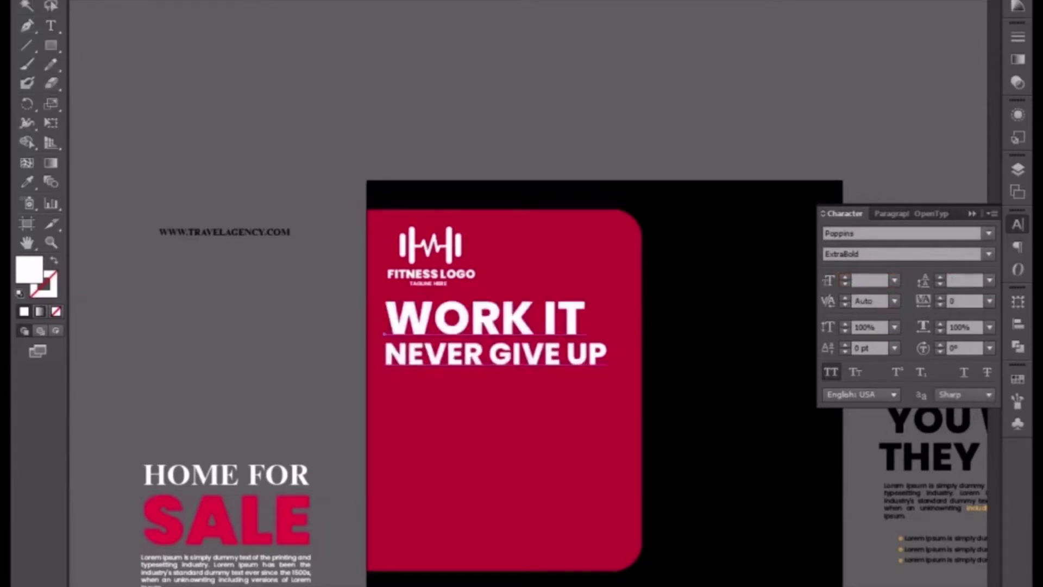
pyautogui.hotkey('shift', 'Down')
pyautogui.hotkey('shift', 'Down')
pyautogui.hotkey('shift', 'Down')
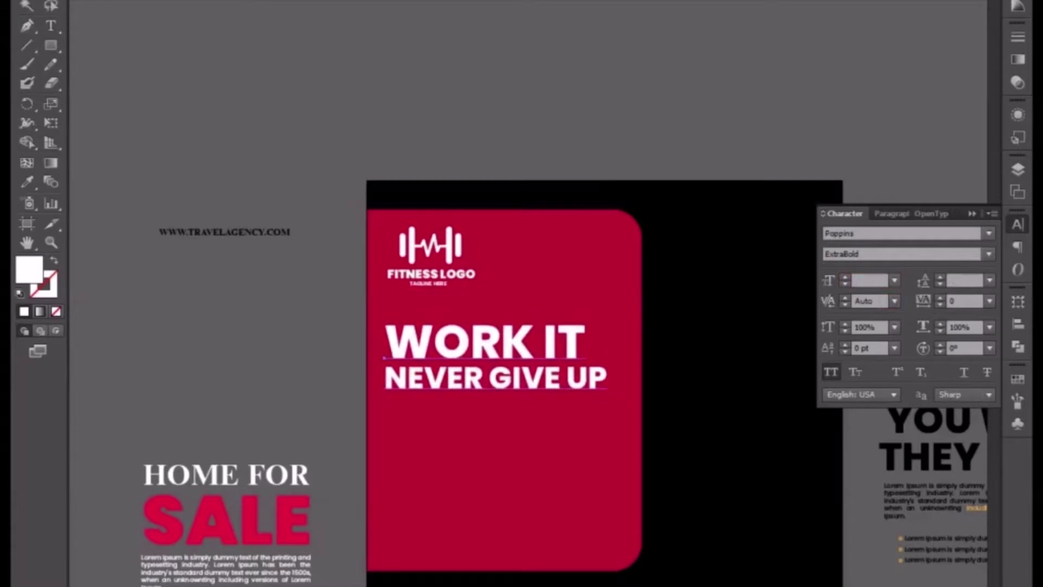
# Step: Set the font size of the NEVER GIVE UP line to 40 pt
pyautogui.doubleClick(447, 354)
pyautogui.tripleClick(452, 352)
pyautogui.click(589, 379)
pyautogui.moveTo(608, 389); pyautogui.dragTo(412, 381)
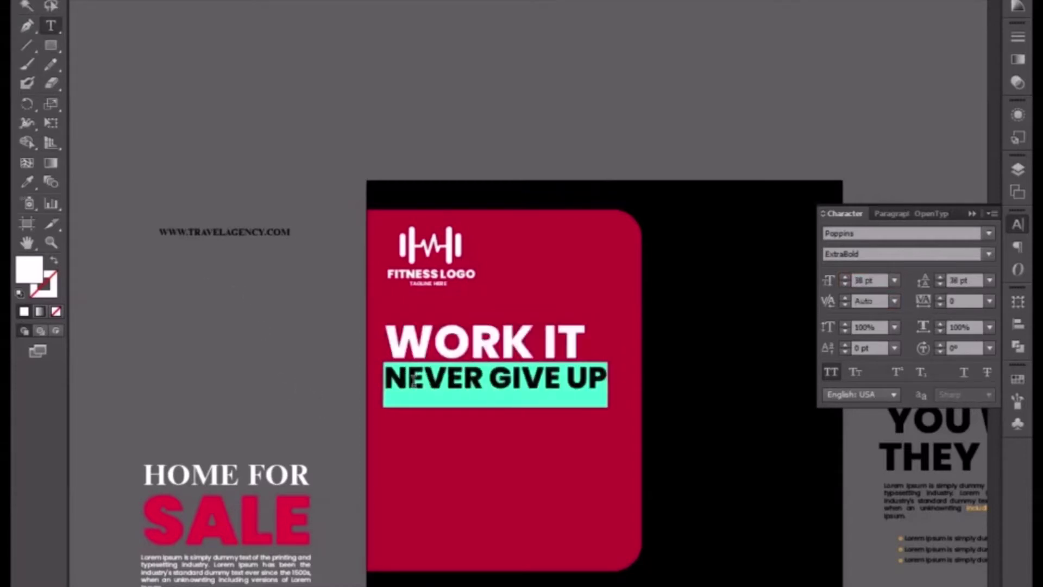
pyautogui.click(868, 281)
pyautogui.press('Up')
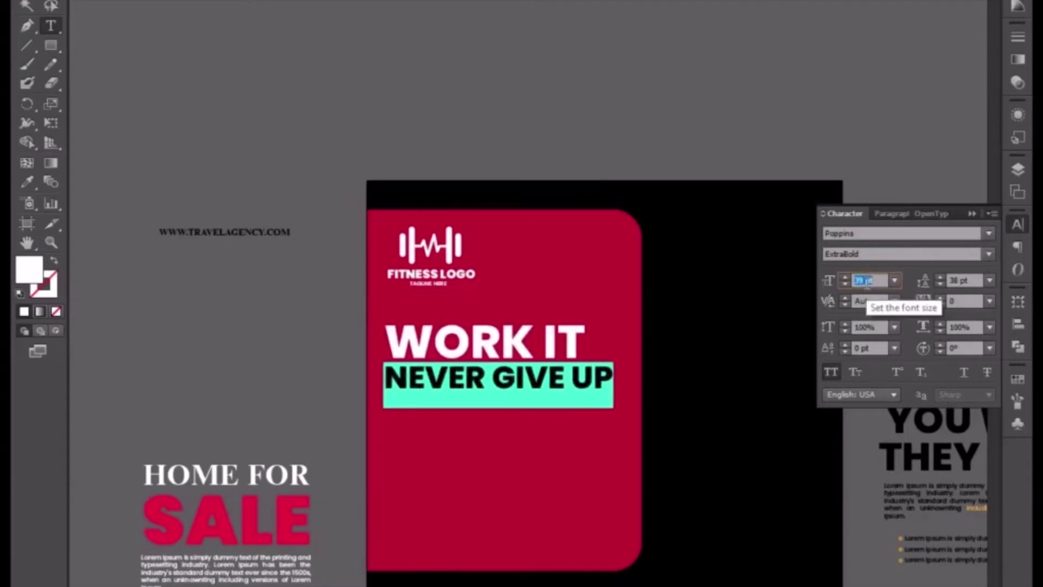
pyautogui.press('Up')
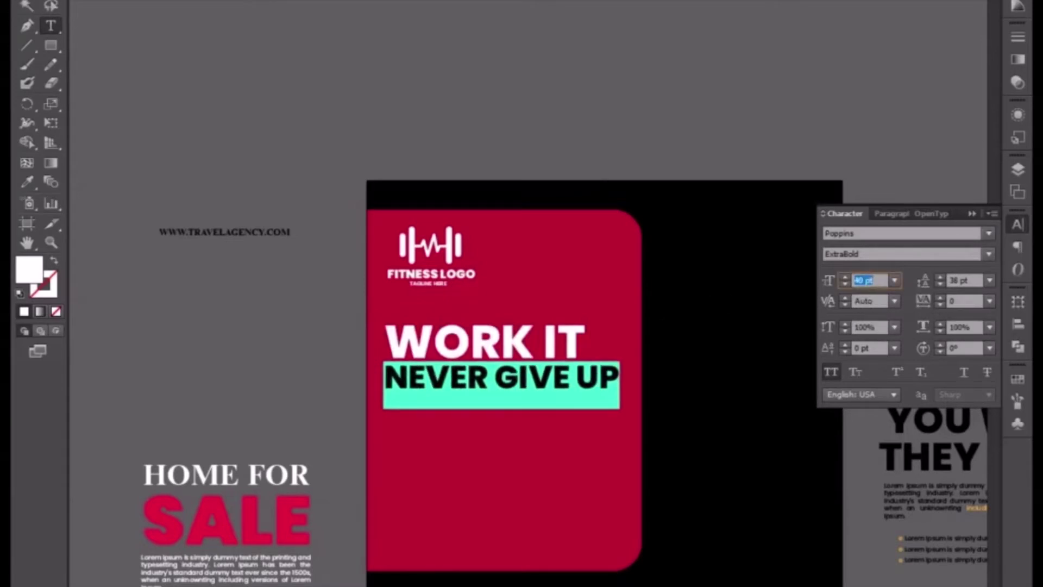
pyautogui.click(51, 0)
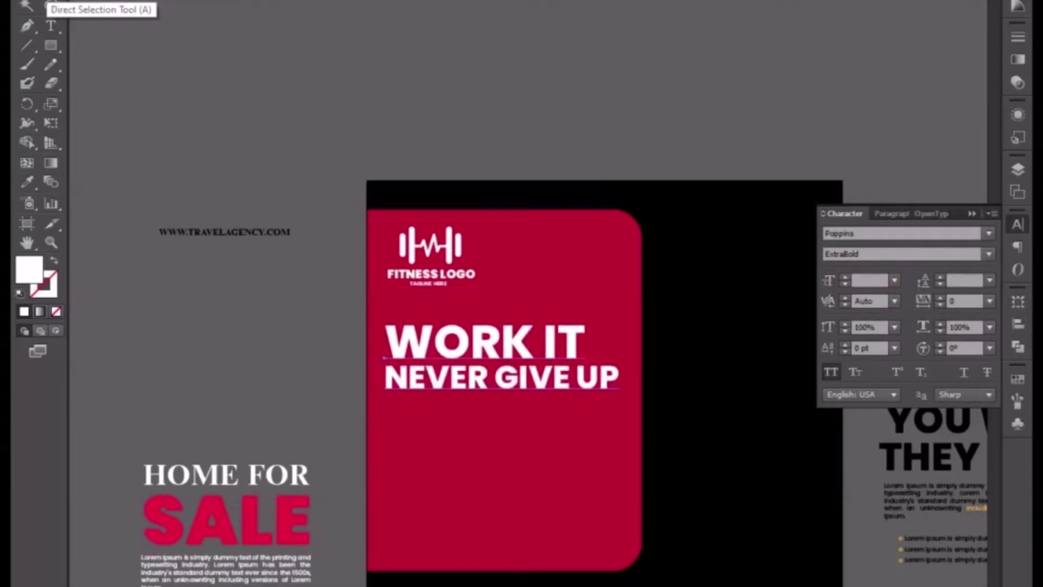
# Step: Draw a short, thin white rectangle as an accent bar under the heading, starting at the text's left edge
pyautogui.click(50, 45)
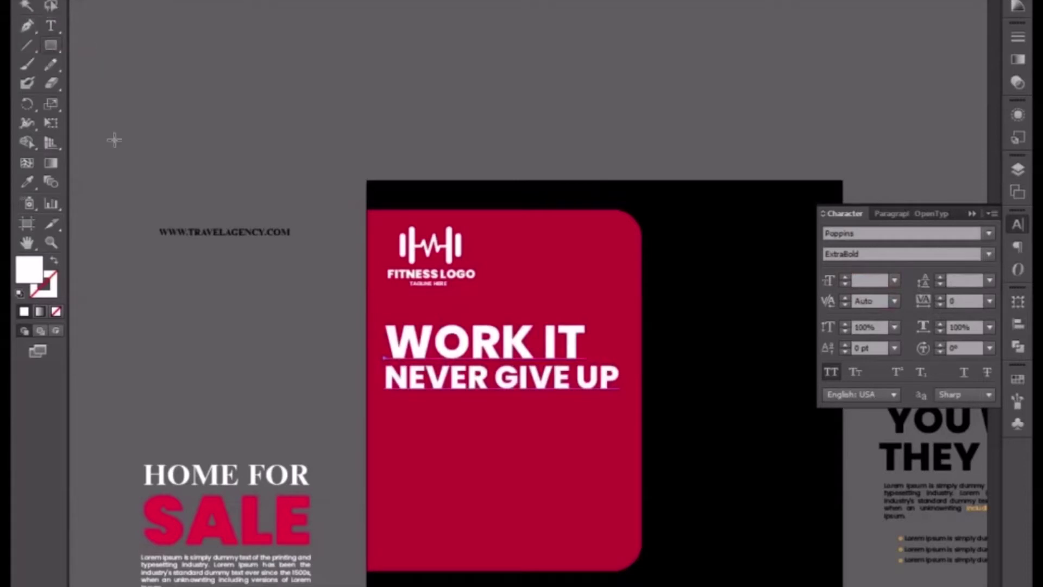
pyautogui.click(385, 403)
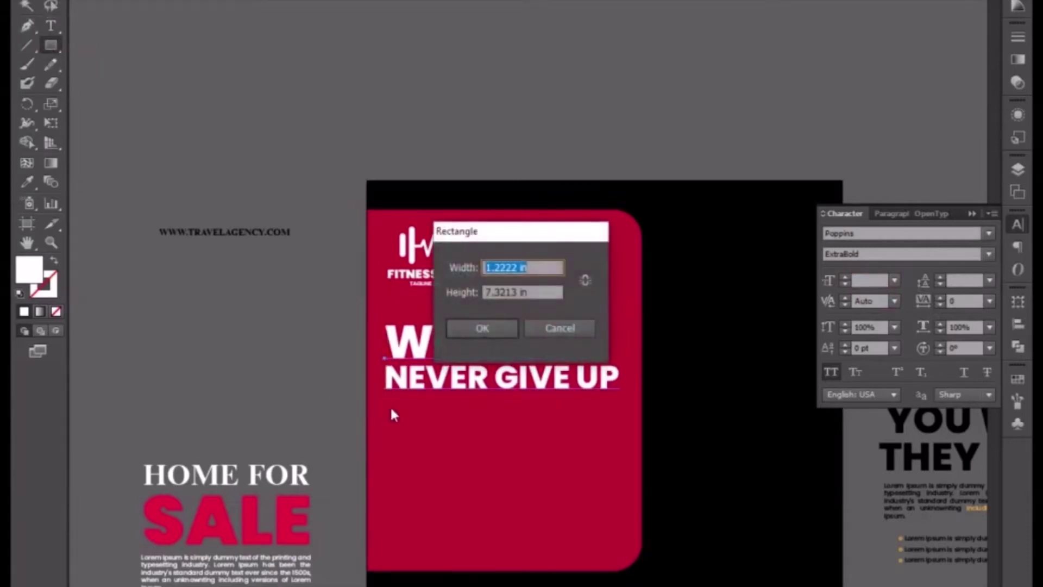
pyautogui.click(552, 328)
pyautogui.moveTo(383, 407); pyautogui.dragTo(462, 410)
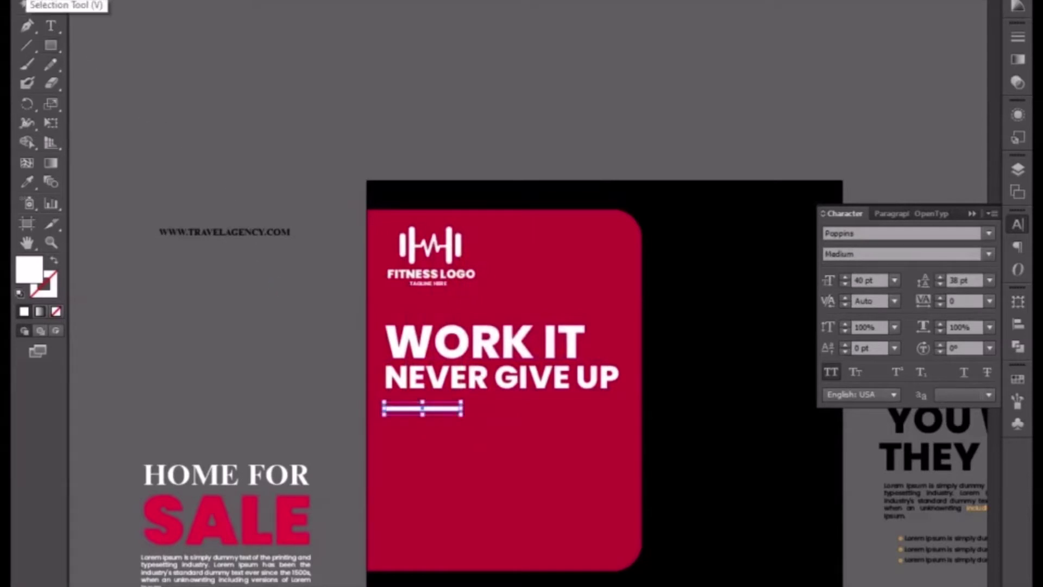
# Step: Make the white accent bar thinner and nudge it slightly down beneath the NEVER GIVE UP line
pyautogui.hotkey('ctrl', '+')
pyautogui.hotkey('ctrl', '+')
pyautogui.moveTo(354, 465); pyautogui.dragTo(386, 355)
pyautogui.moveTo(347, 383); pyautogui.dragTo(350, 374)
pyautogui.press('Down')
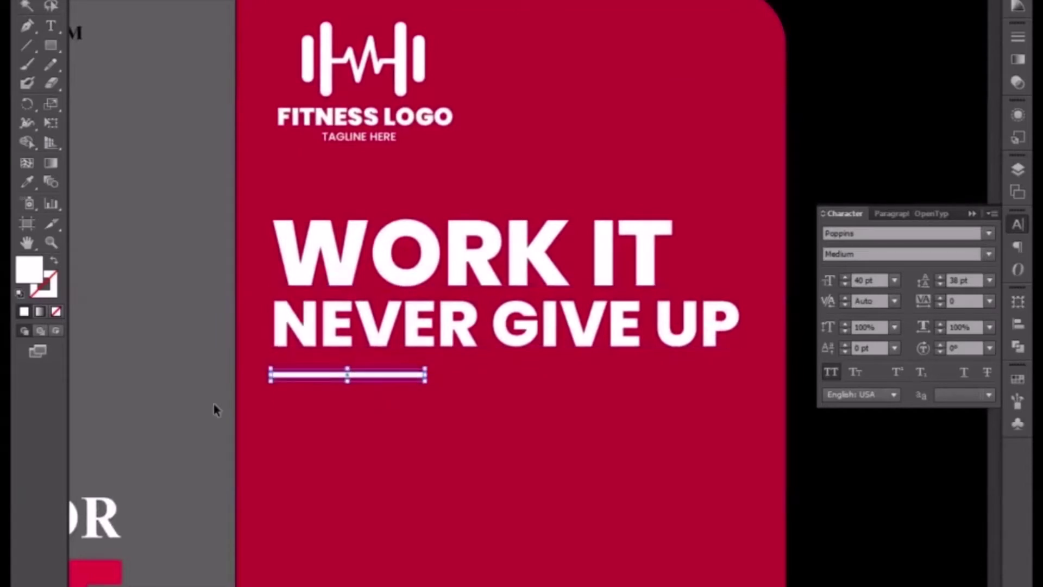
pyautogui.click(188, 393)
pyautogui.hotkey('ctrl', '-')
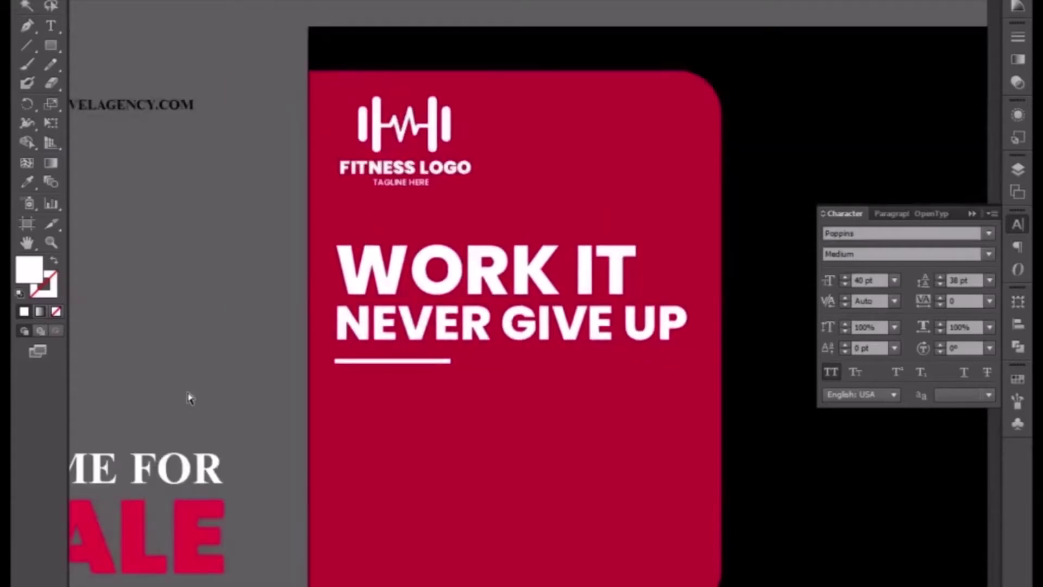
pyautogui.hotkey('ctrl', '-')
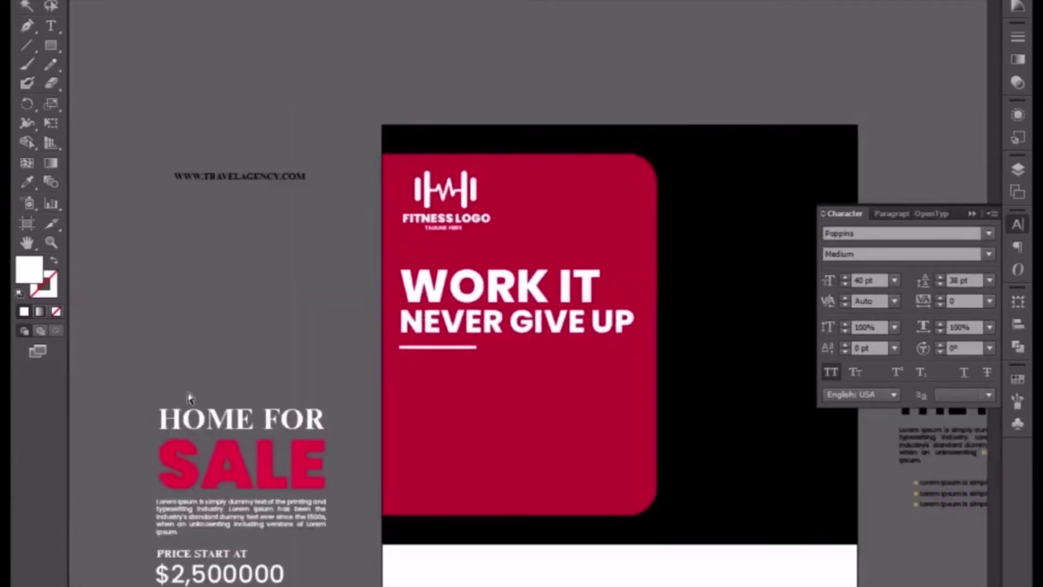
# Step: Place a copy of the white lorem ipsum paragraph beneath the accent bar on the crimson panel and bring it to the front
pyautogui.click(239, 521)
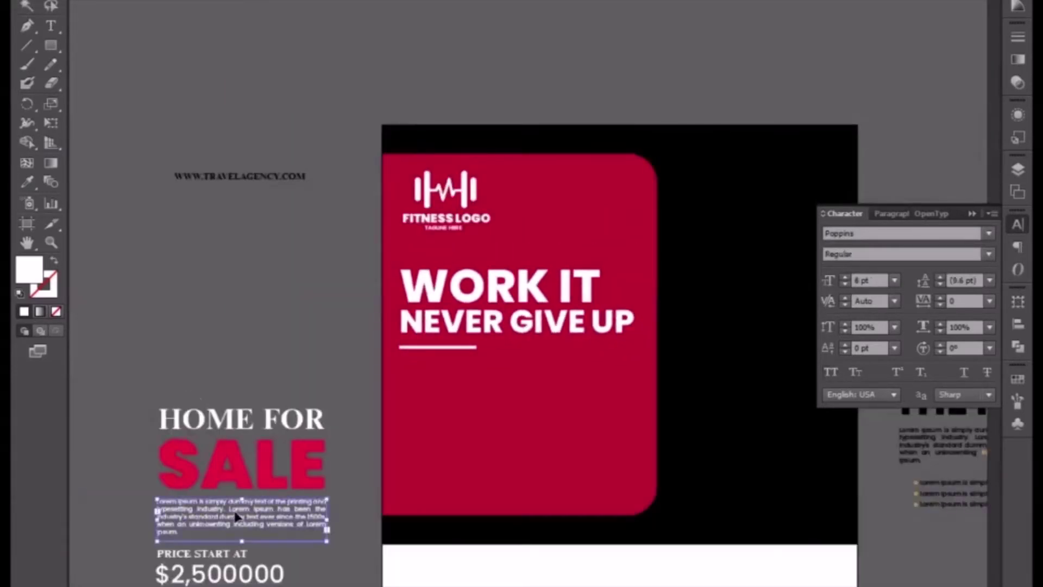
pyautogui.moveTo(236, 521); pyautogui.dragTo(239, 520)
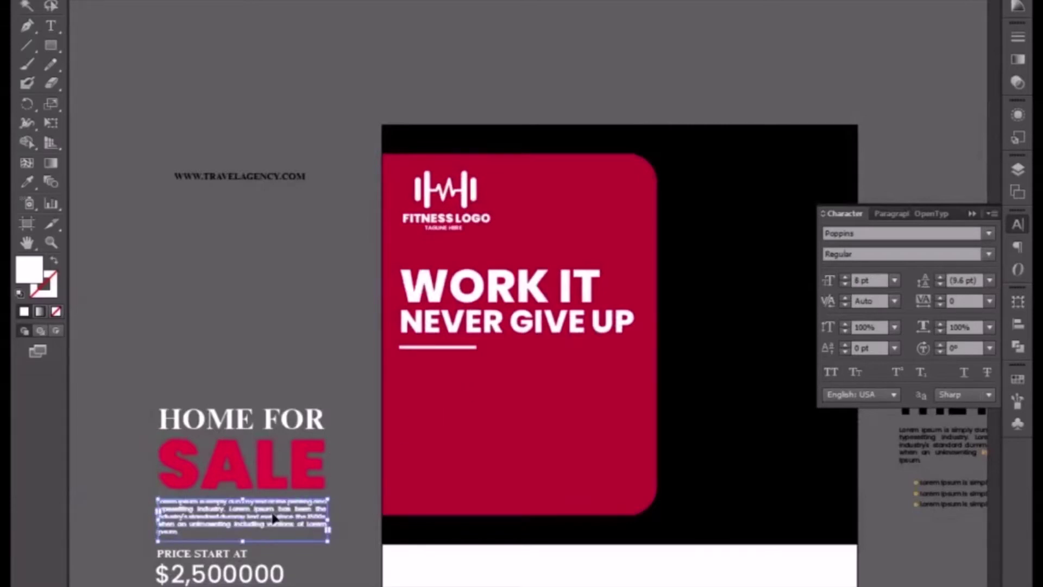
pyautogui.press('Delete')
pyautogui.click(242, 536)
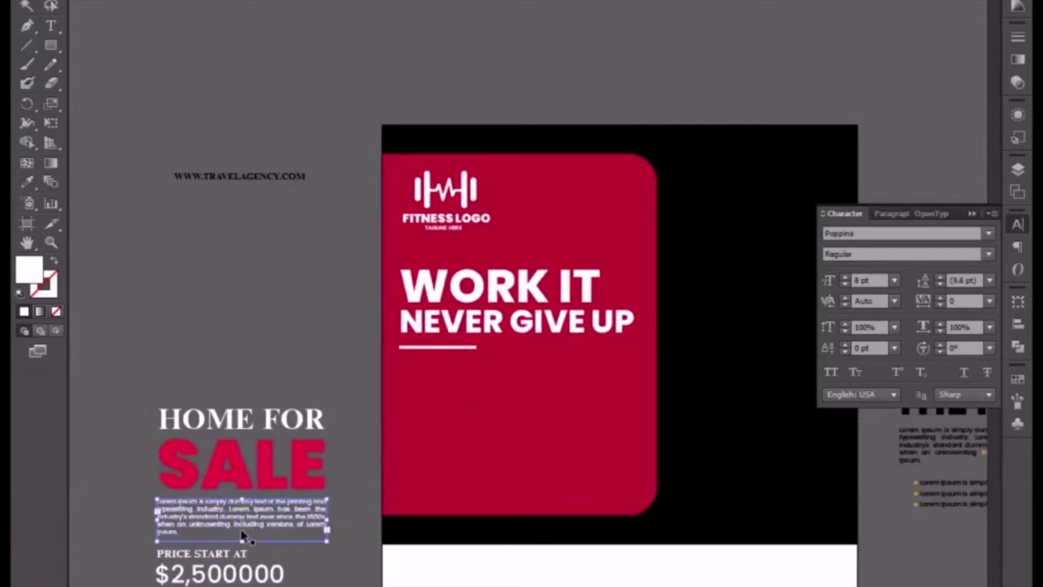
pyautogui.moveTo(260, 524); pyautogui.dragTo(506, 385)
pyautogui.rightClick(523, 401)
pyautogui.moveTo(613, 538)
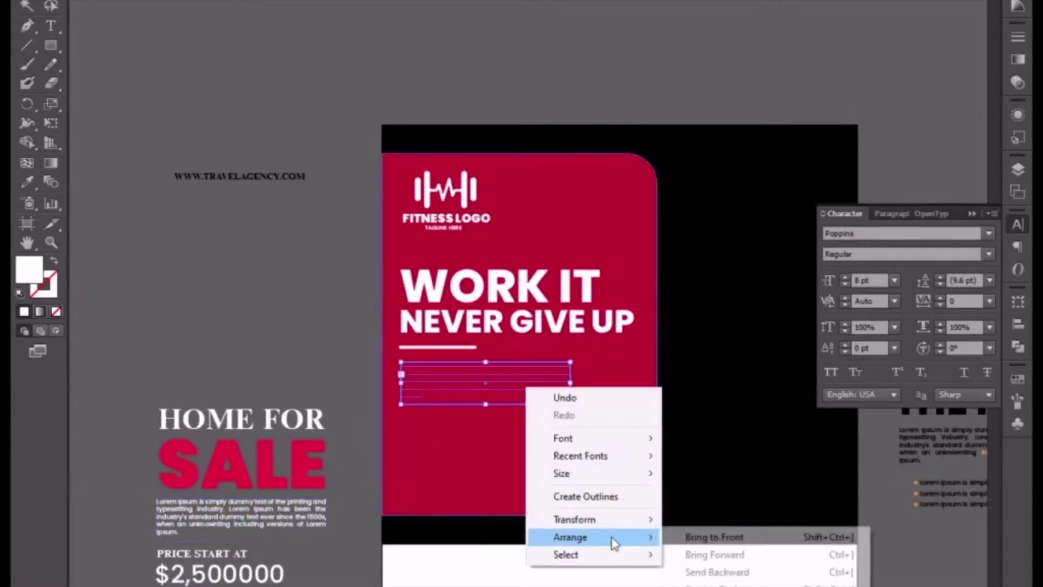
pyautogui.click(700, 537)
# Step: Widen the paragraph's text frame to nearly the heading's width and left-align its text
pyautogui.moveTo(571, 385); pyautogui.dragTo(620, 384)
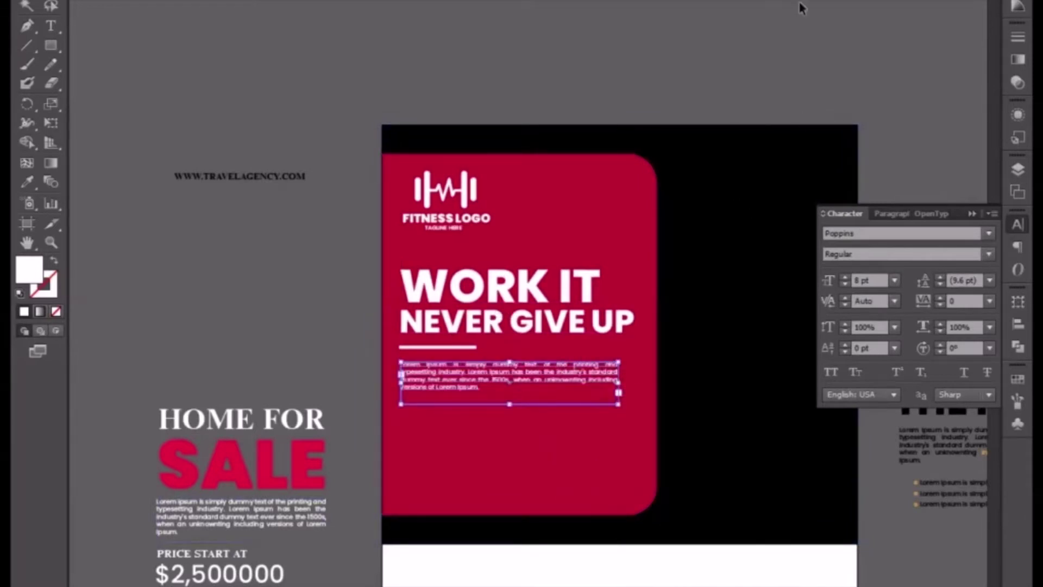
pyautogui.click(646, 1)
pyautogui.click(645, 3)
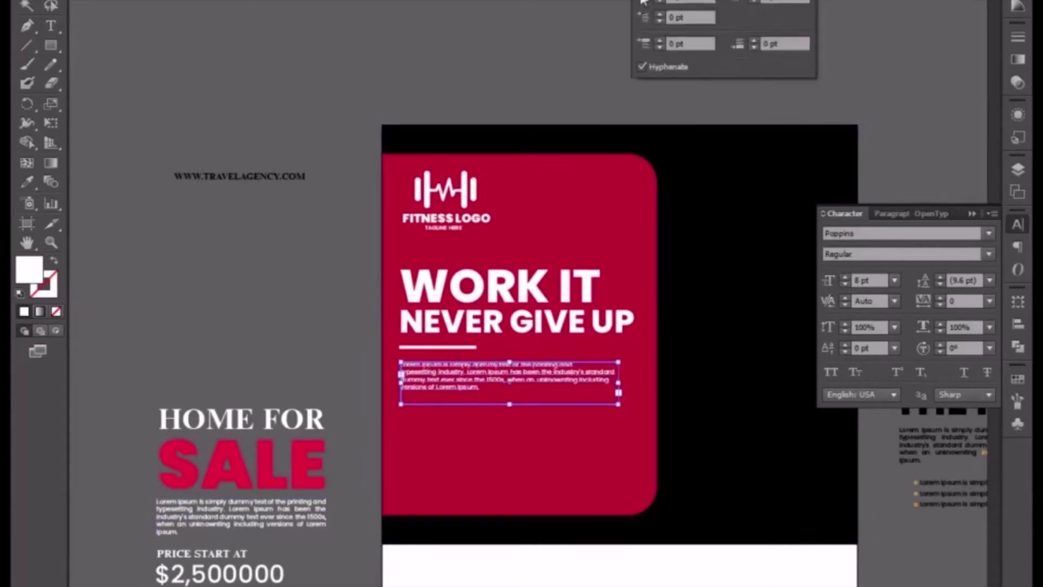
pyautogui.click(368, 386)
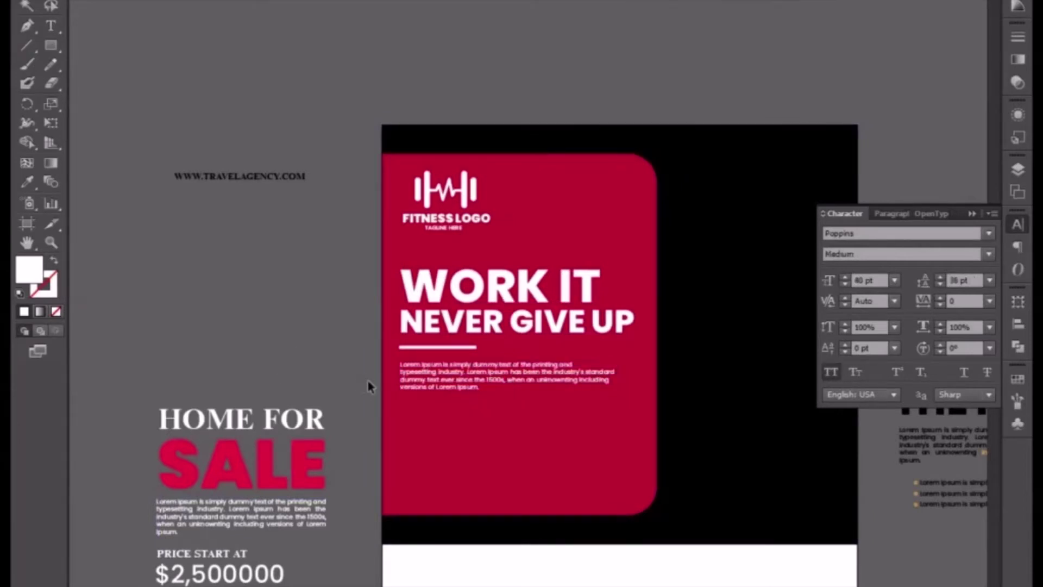
# Step: Nudge the white accent bar slightly down and set the heading's leading to 41 pt
pyautogui.click(429, 347)
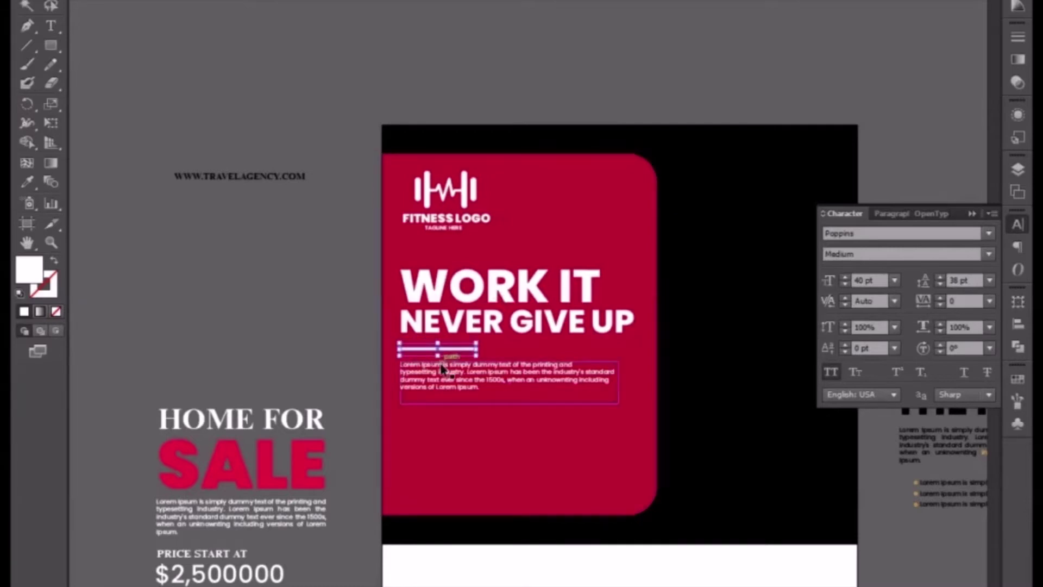
pyautogui.click(375, 369)
pyautogui.click(556, 329)
pyautogui.click(961, 280)
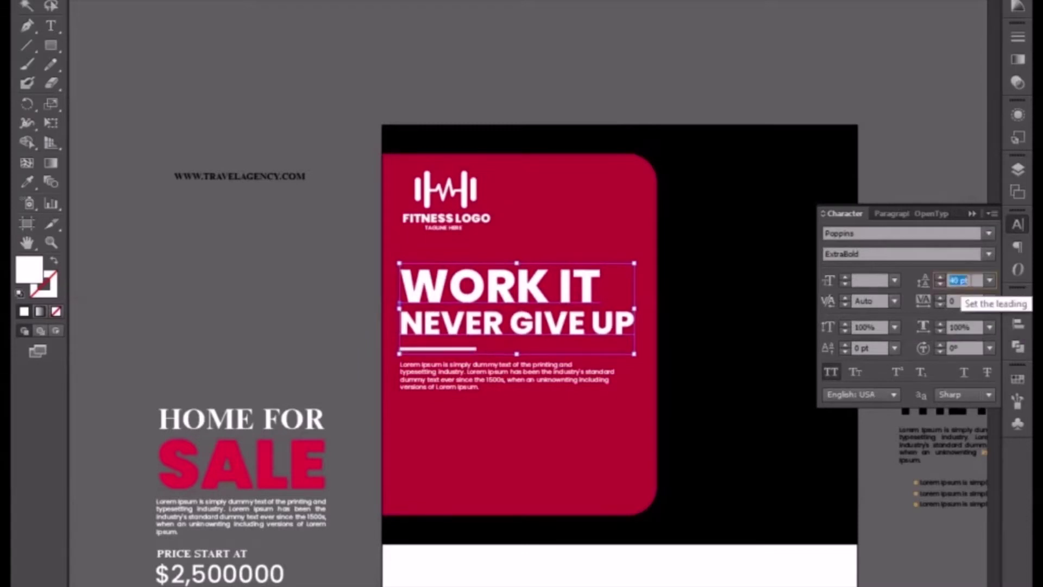
pyautogui.click(383, 366)
pyautogui.click(451, 350)
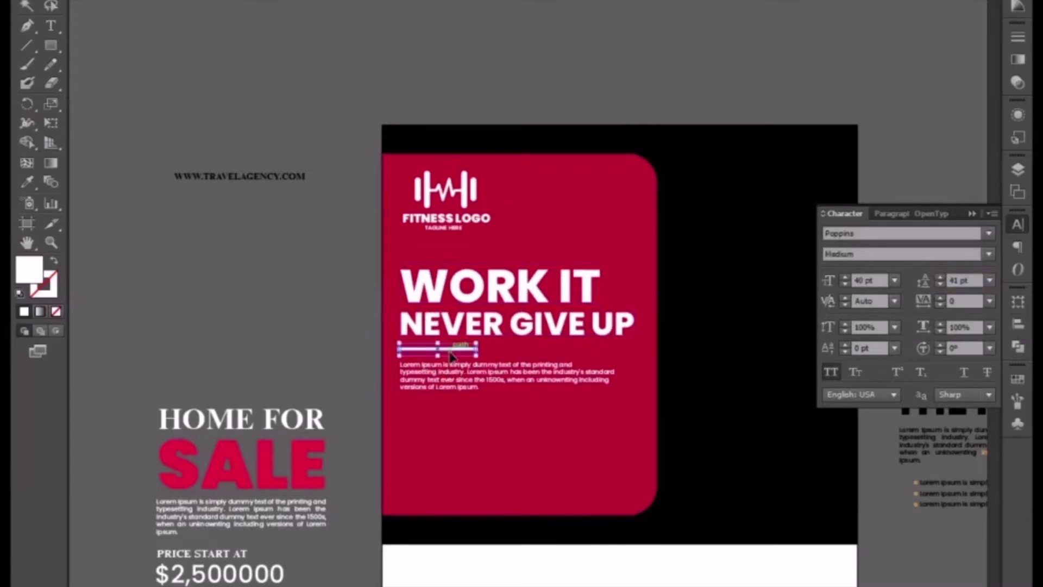
pyautogui.click(306, 316)
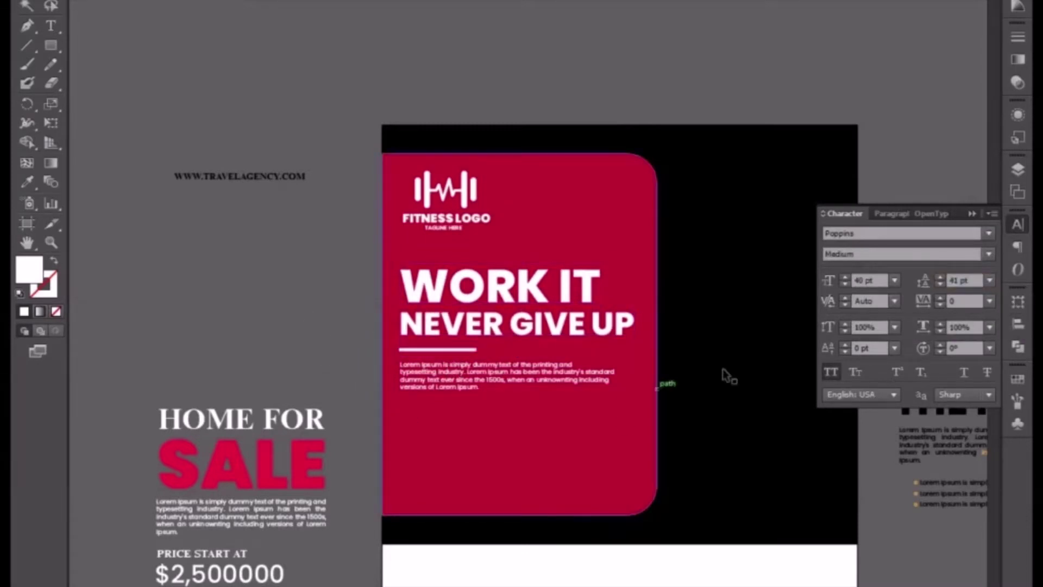
pyautogui.click(972, 213)
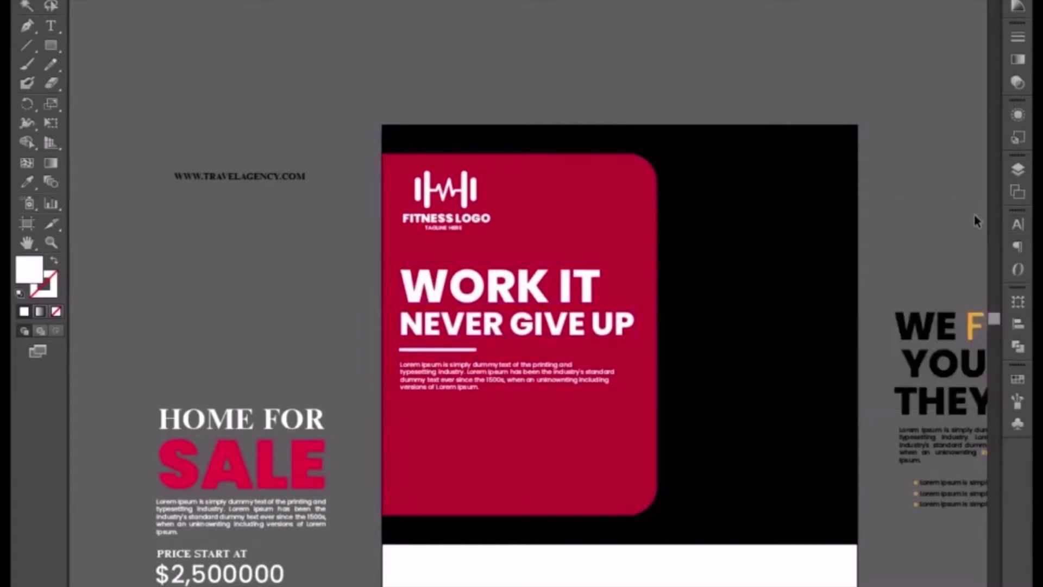
# Step: Place the black 40% OFF text in the lower part of the crimson panel and bring it to the front
pyautogui.click(266, 584)
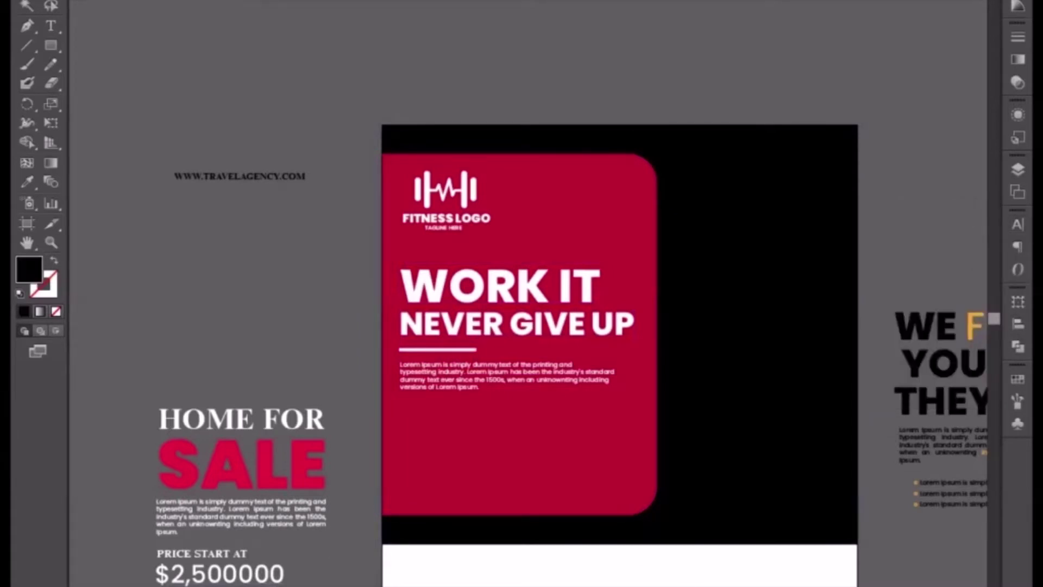
pyautogui.moveTo(266, 585); pyautogui.dragTo(496, 461)
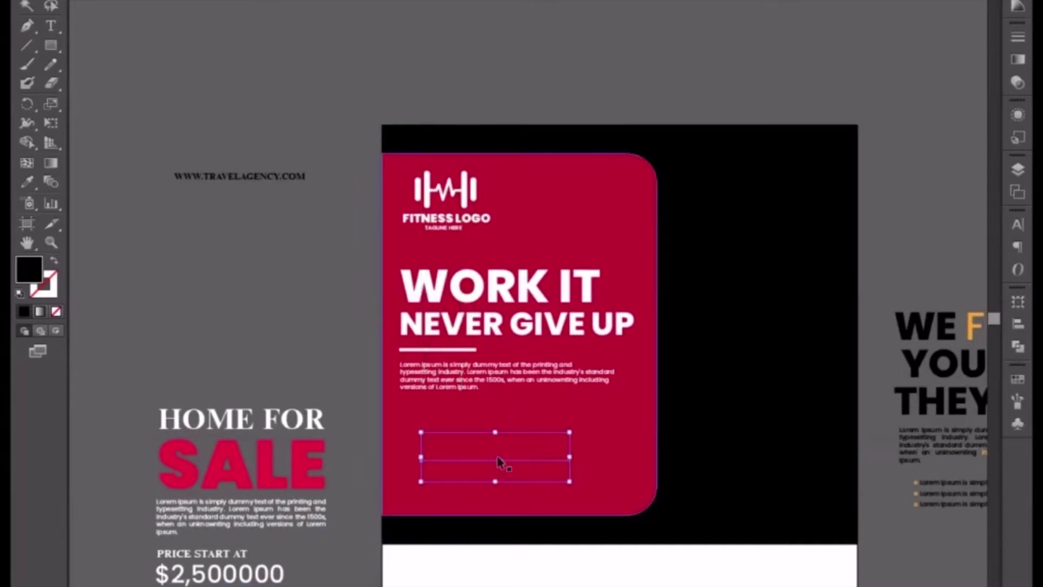
pyautogui.rightClick(497, 458)
pyautogui.press('Escape')
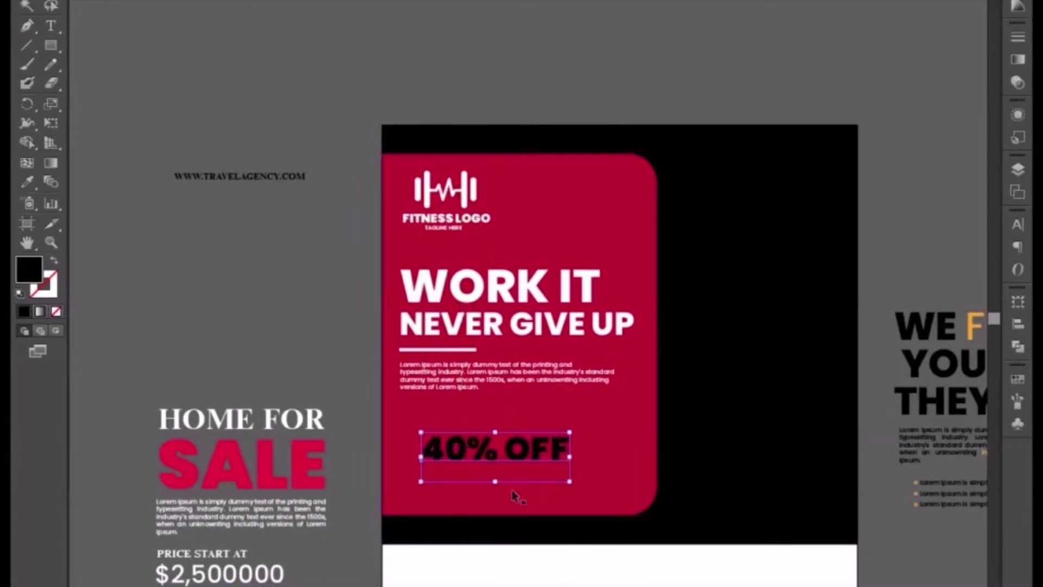
# Step: Remove the word OFF from the discount text so that it reads 40%
pyautogui.press('t')
pyautogui.tripleClick(507, 449)
pyautogui.moveTo(571, 449); pyautogui.dragTo(504, 450)
pyautogui.press('BackSpace')
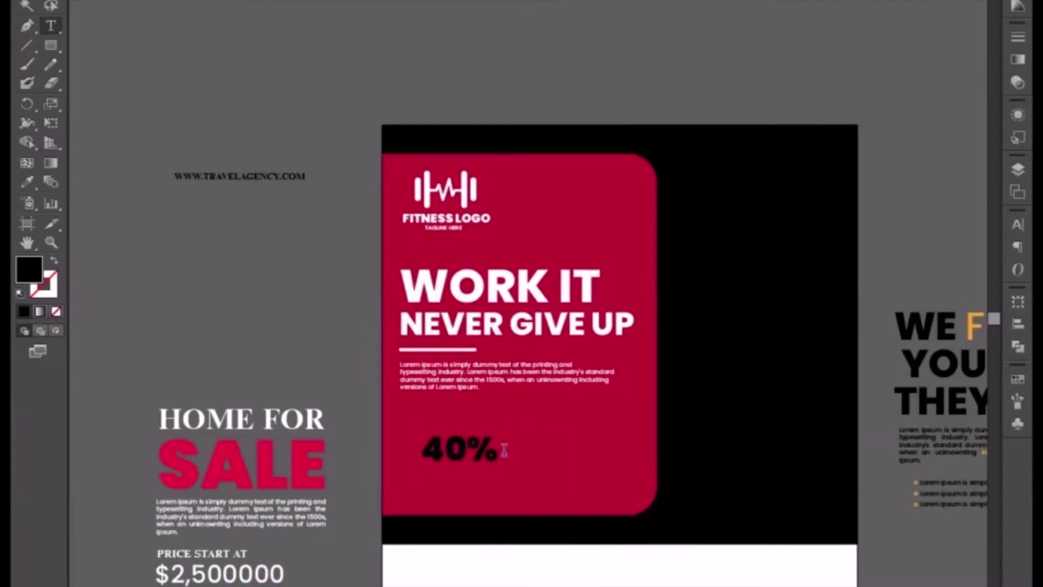
pyautogui.press('Escape')
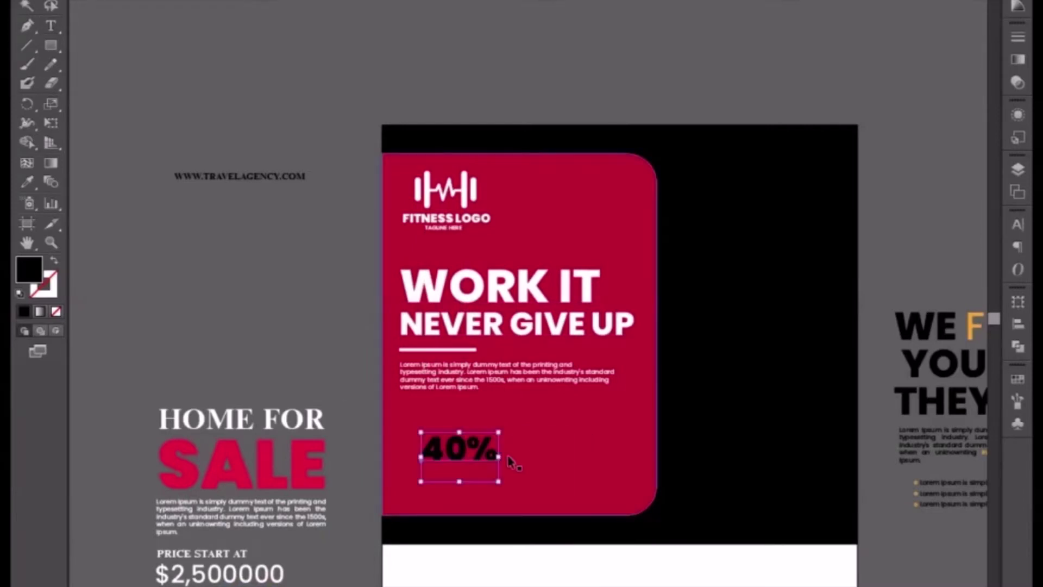
# Step: Enlarge the 40% text, position it below the paragraph and fill it with white
pyautogui.moveTo(499, 429); pyautogui.dragTo(558, 394)
pyautogui.moveTo(478, 432); pyautogui.dragTo(498, 447)
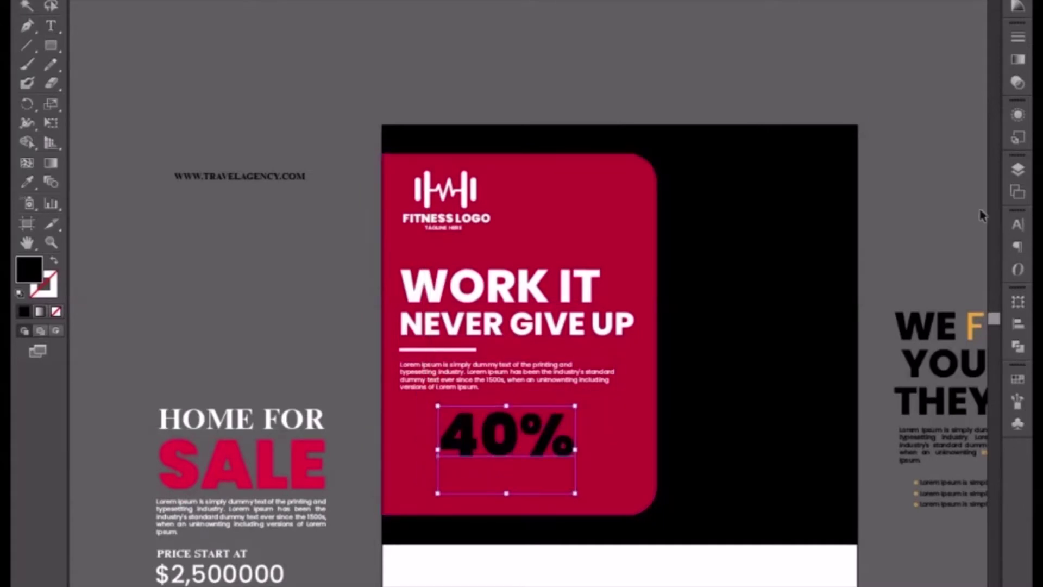
pyautogui.click(1019, 5)
pyautogui.click(852, 3)
pyautogui.click(575, 88)
pyautogui.click(538, 451)
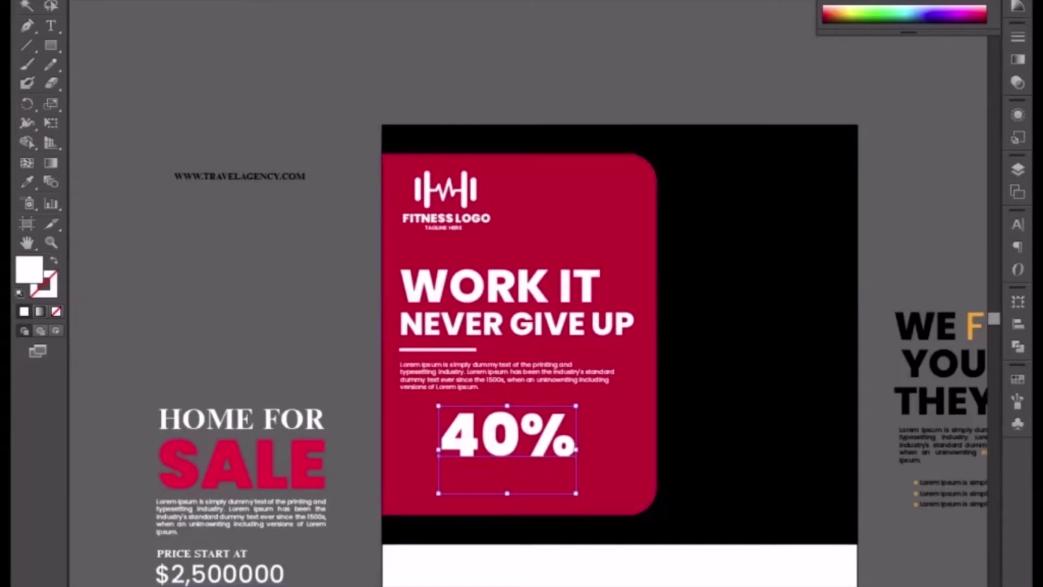
# Step: Duplicate the HOME FOR text straight up and change the copy to NEW MEMBER DISCOUNT
pyautogui.click(275, 423)
pyautogui.moveTo(274, 423); pyautogui.dragTo(270, 311)
pyautogui.doubleClick(269, 311)
pyautogui.hotkey('ctrl', 'a')
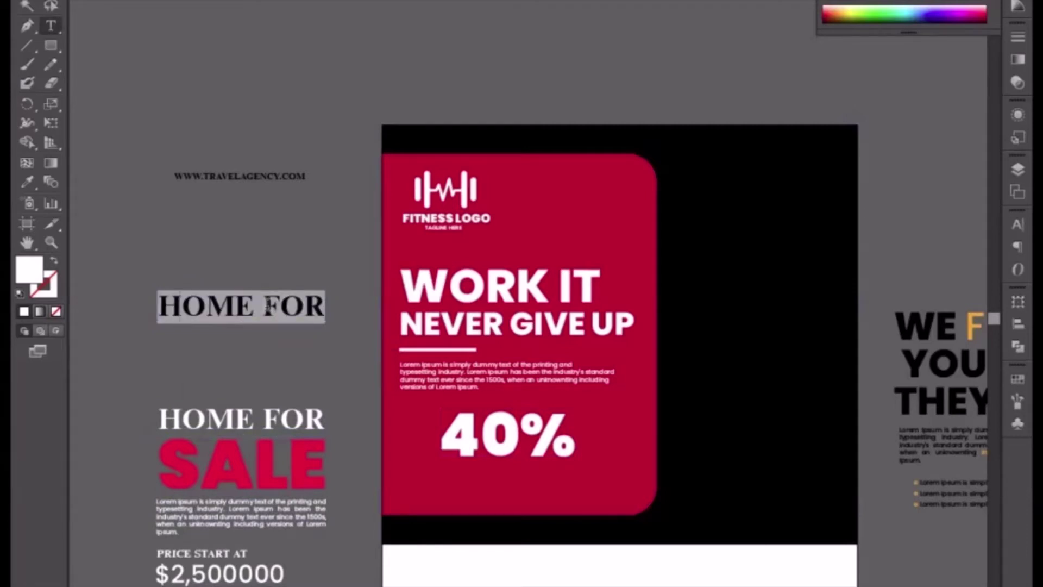
pyautogui.write('NEW MEMBER')
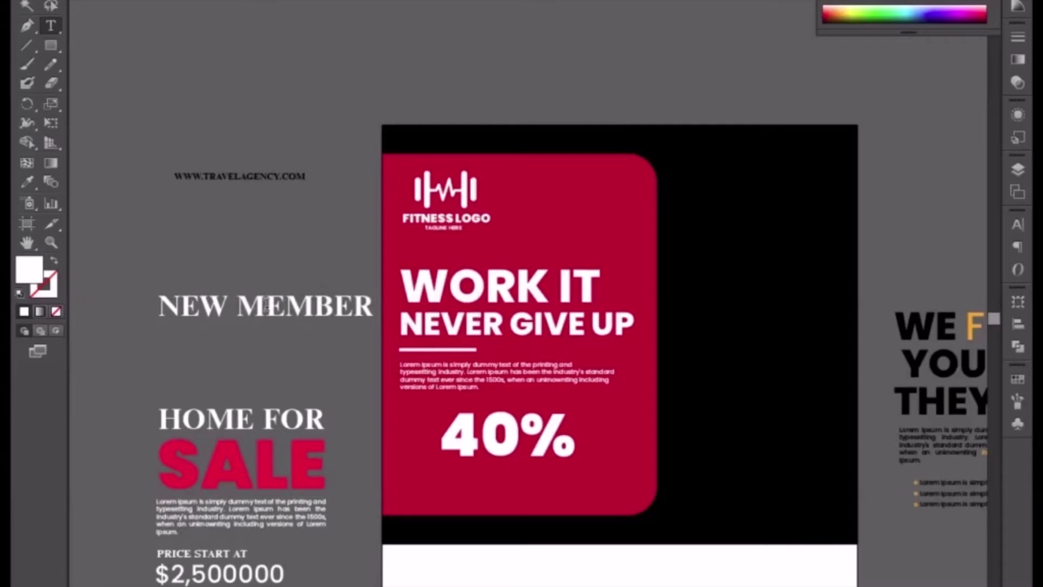
# Step: Bring the NEW MEMBER DISCOUNT line to the front, scale it down to about the heading's width and place it beneath the 40% text
pyautogui.click(52, 8)
pyautogui.rightClick(260, 301)
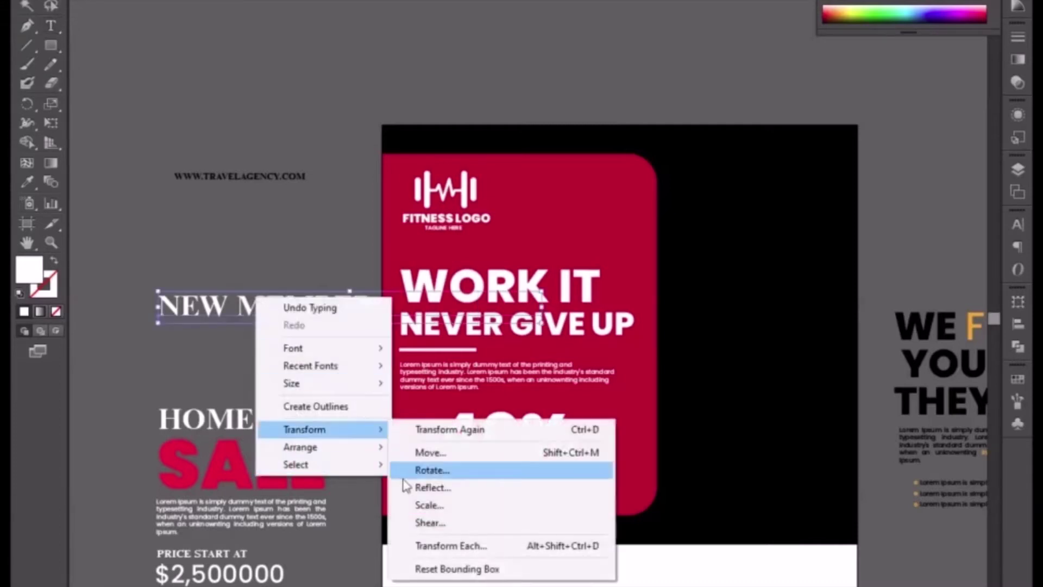
pyautogui.click(427, 447)
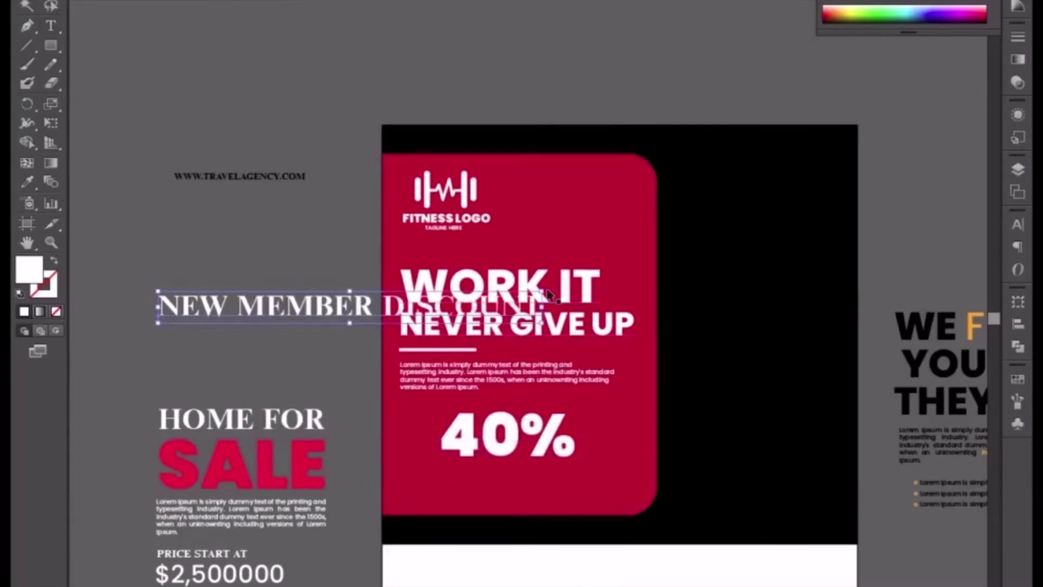
pyautogui.moveTo(542, 292); pyautogui.dragTo(456, 306)
pyautogui.moveTo(319, 324); pyautogui.dragTo(562, 487)
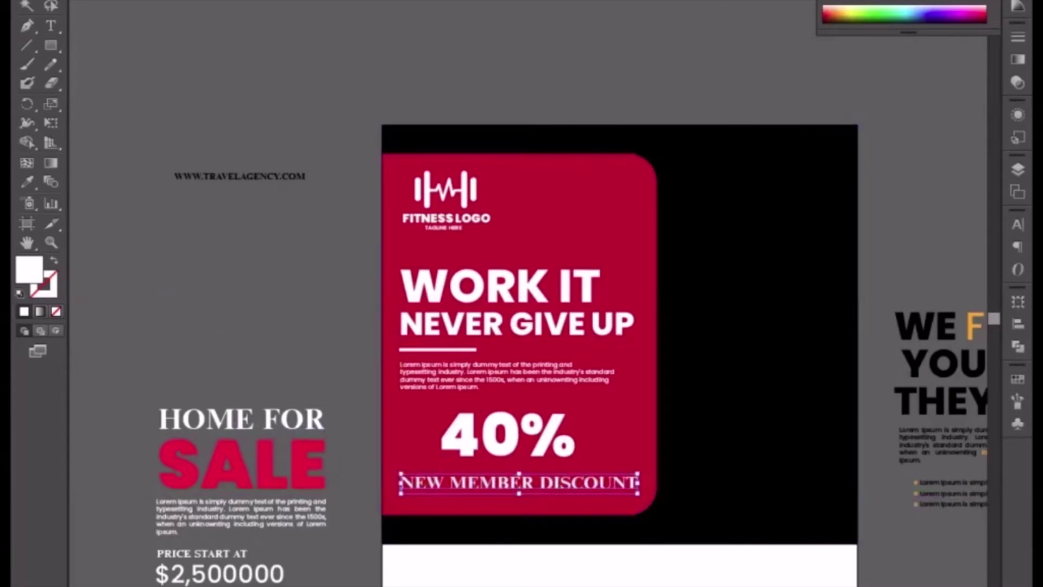
pyautogui.press('Down')
# Step: Change the font style of only the % sign in the 40% text to Regular
pyautogui.click(483, 449)
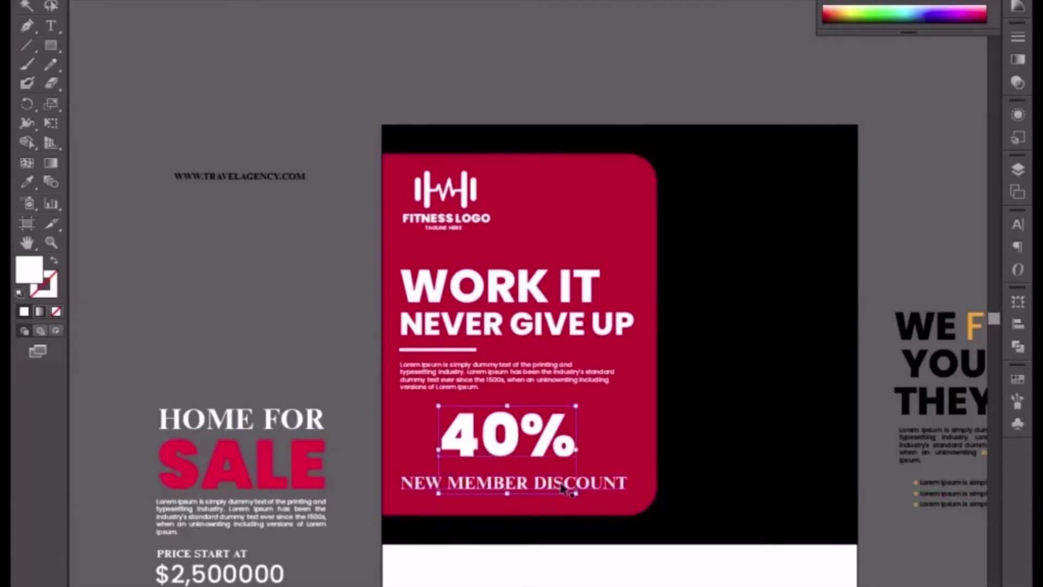
pyautogui.doubleClick(525, 429)
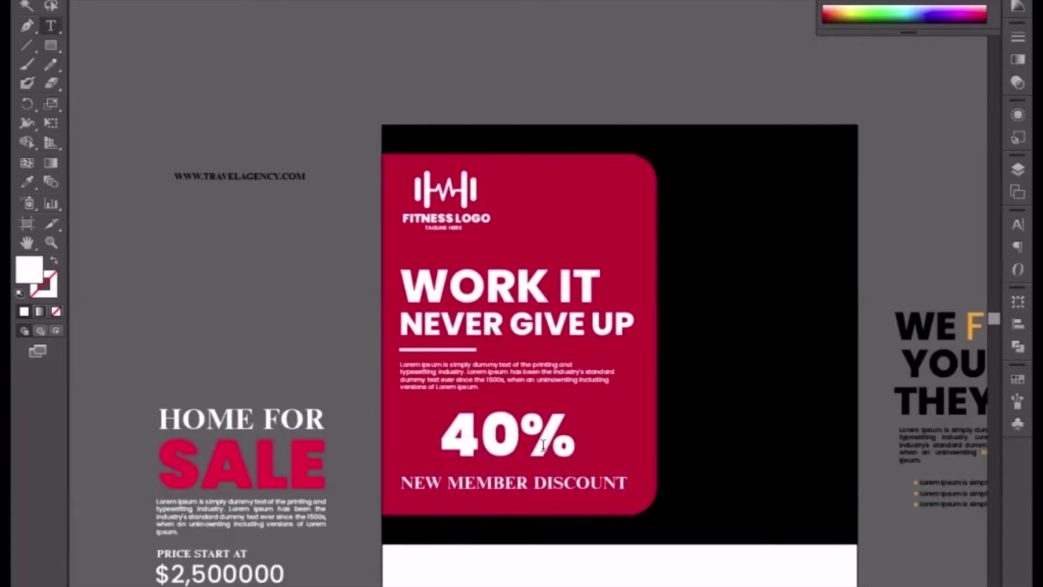
pyautogui.hotkey('ctrl', 'a')
pyautogui.moveTo(579, 435); pyautogui.dragTo(521, 434)
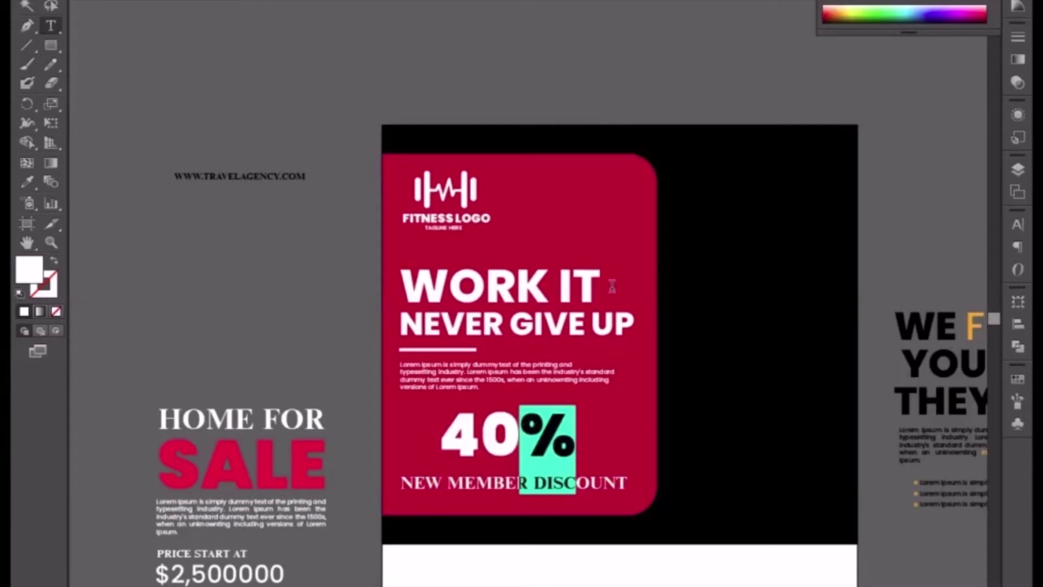
pyautogui.click(689, 1)
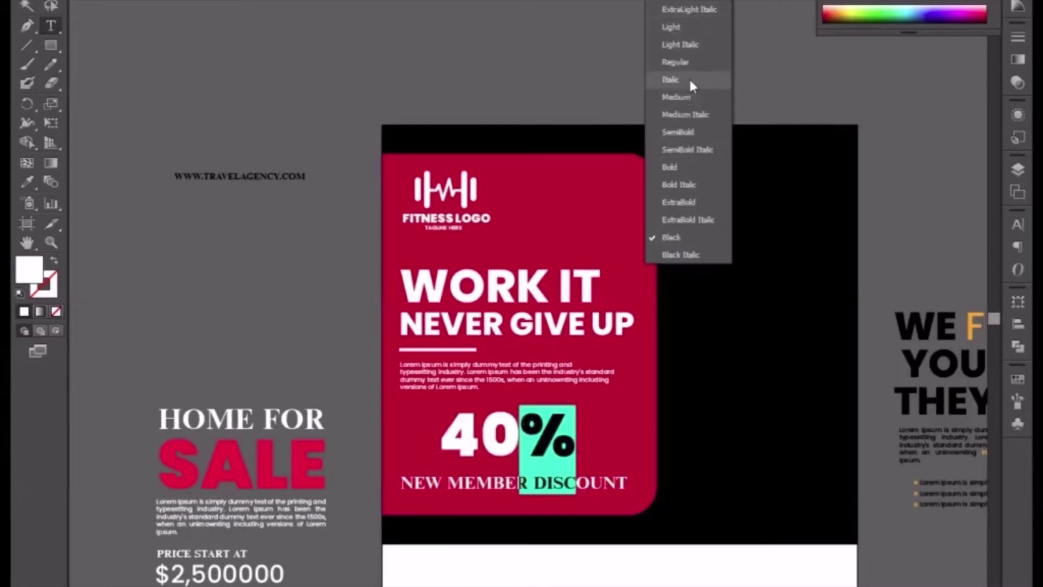
pyautogui.click(689, 60)
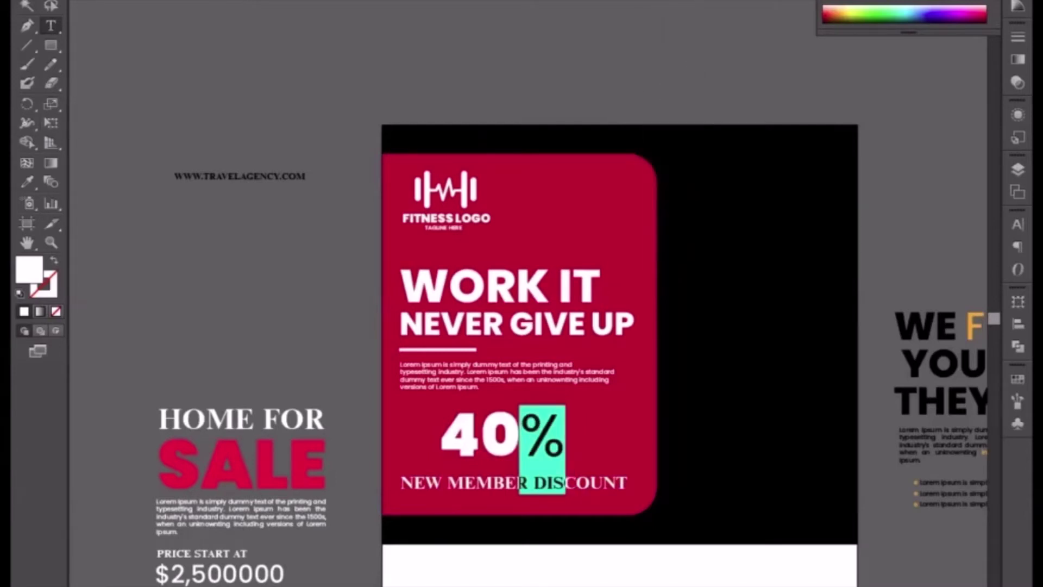
pyautogui.click(50, 6)
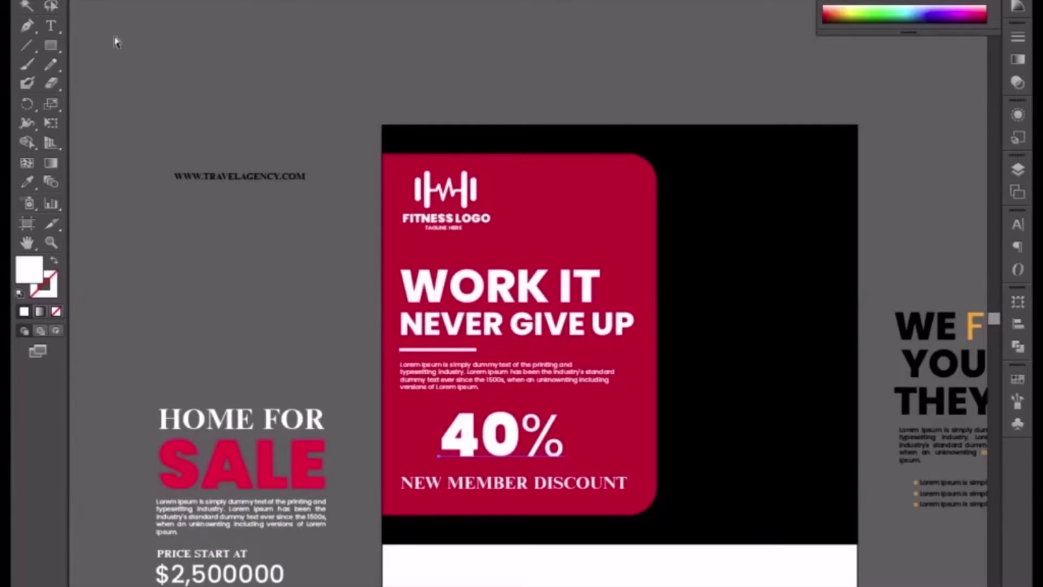
# Step: Nudge the 40% text and the NEW MEMBER DISCOUNT line down together to widen the gap below the paragraph
pyautogui.click(500, 443)
pyautogui.keyDown('shift'); pyautogui.click(595, 493); pyautogui.keyUp('shift')
pyautogui.press('Down')
pyautogui.press('Down')
pyautogui.press('Down')
pyautogui.press('Down')
pyautogui.press('Down')
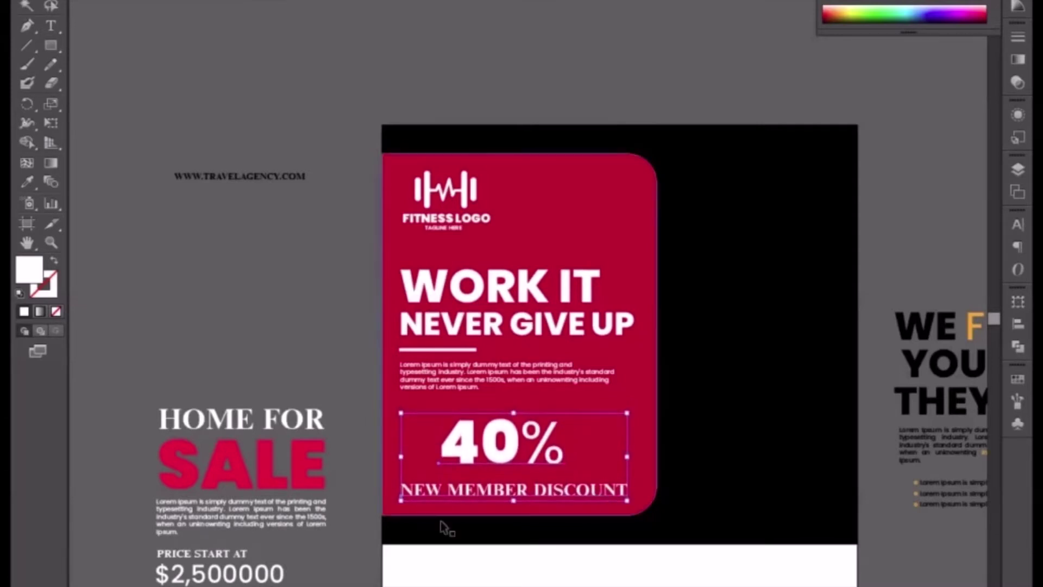
pyautogui.click(361, 381)
# Step: Enlarge the 40% text slightly and nudge it down to sit between the paragraph and the NEW MEMBER DISCOUNT line
pyautogui.click(504, 473)
pyautogui.moveTo(568, 416); pyautogui.dragTo(587, 401)
pyautogui.press('Down')
pyautogui.press('Down')
pyautogui.press('Down')
pyautogui.press('Down')
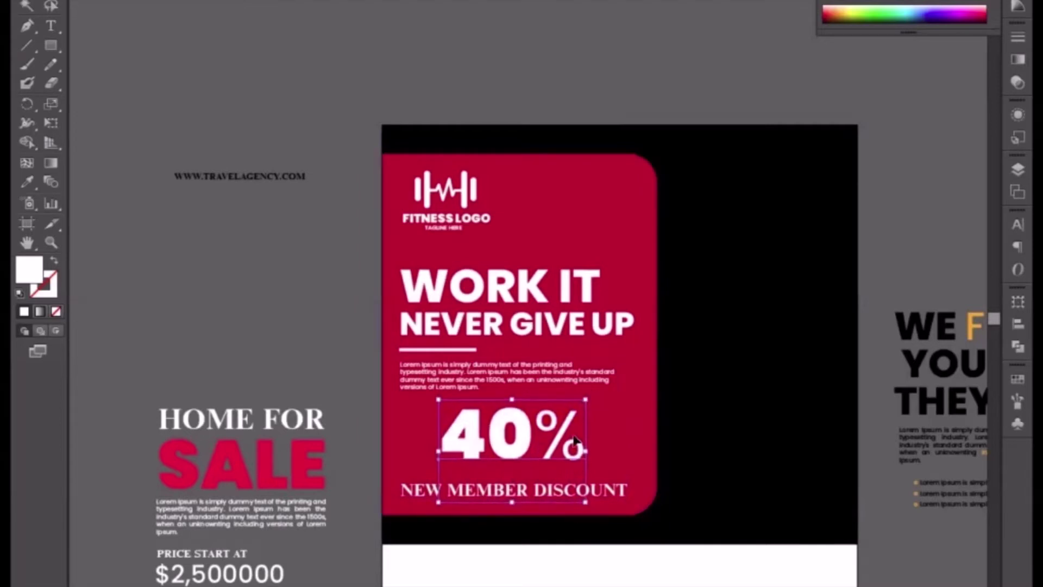
pyautogui.press('Down')
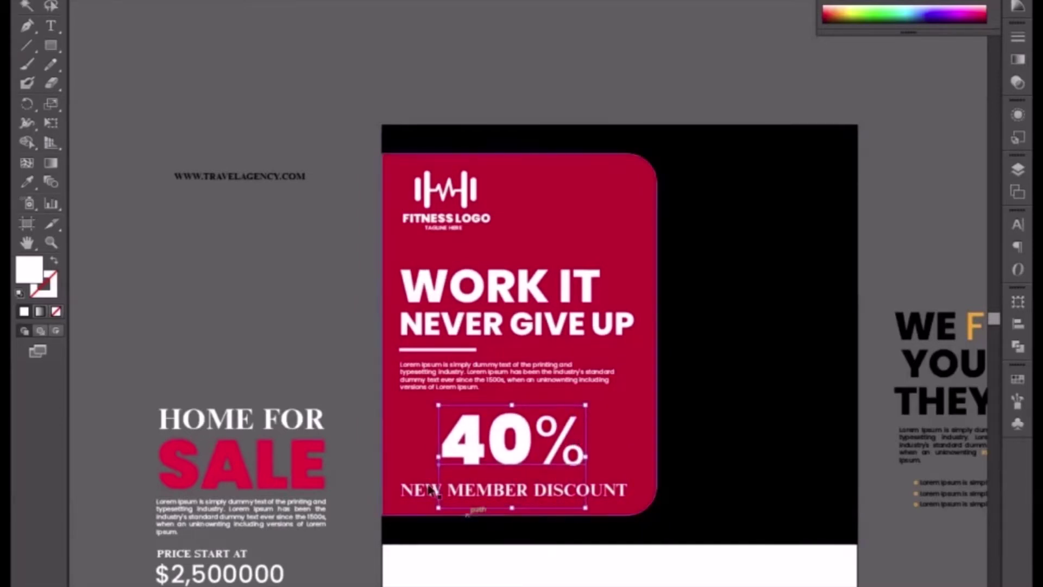
pyautogui.click(328, 389)
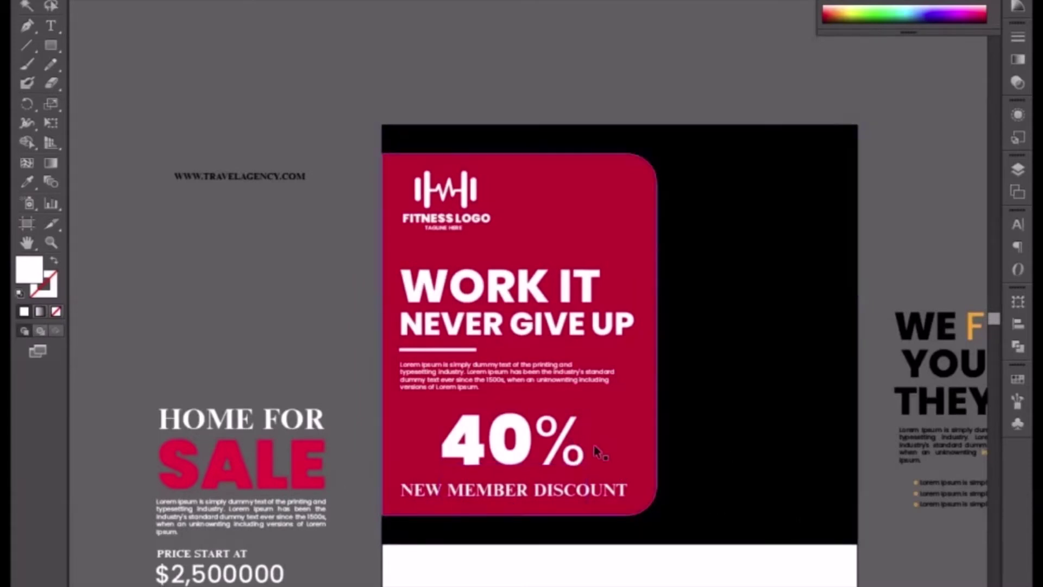
# Step: Draw a rectangle in the panel's crimson fill at the left end of the white strip below the black area
pyautogui.click(413, 435)
pyautogui.click(50, 45)
pyautogui.moveTo(382, 545); pyautogui.dragTo(552, 586)
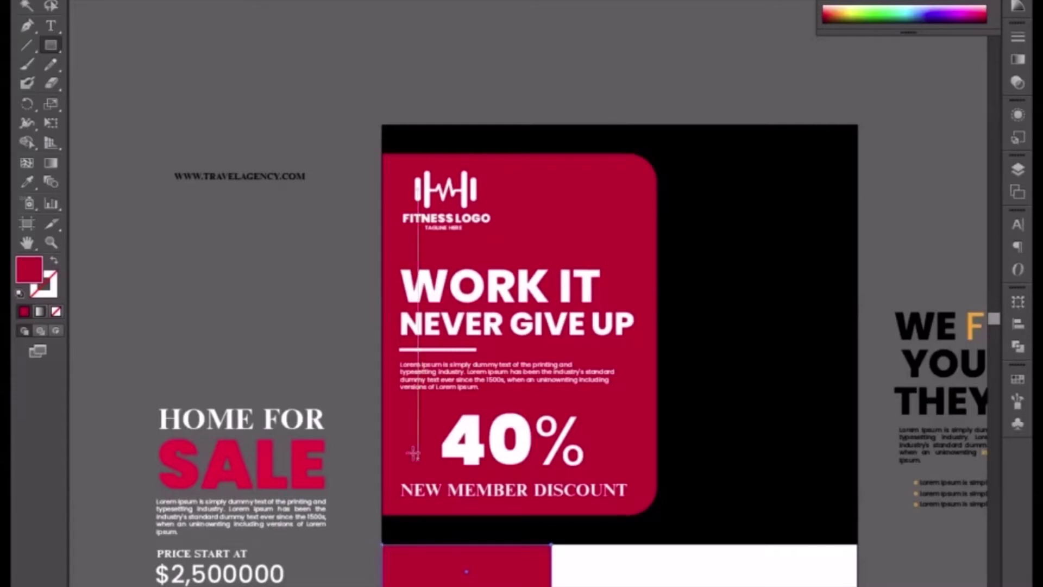
# Step: Duplicate the crimson rectangle across the white strip, placing one copy in the middle and one flush with its right end
pyautogui.click(27, 1)
pyautogui.press('space')
pyautogui.moveTo(499, 513); pyautogui.dragTo(505, 342)
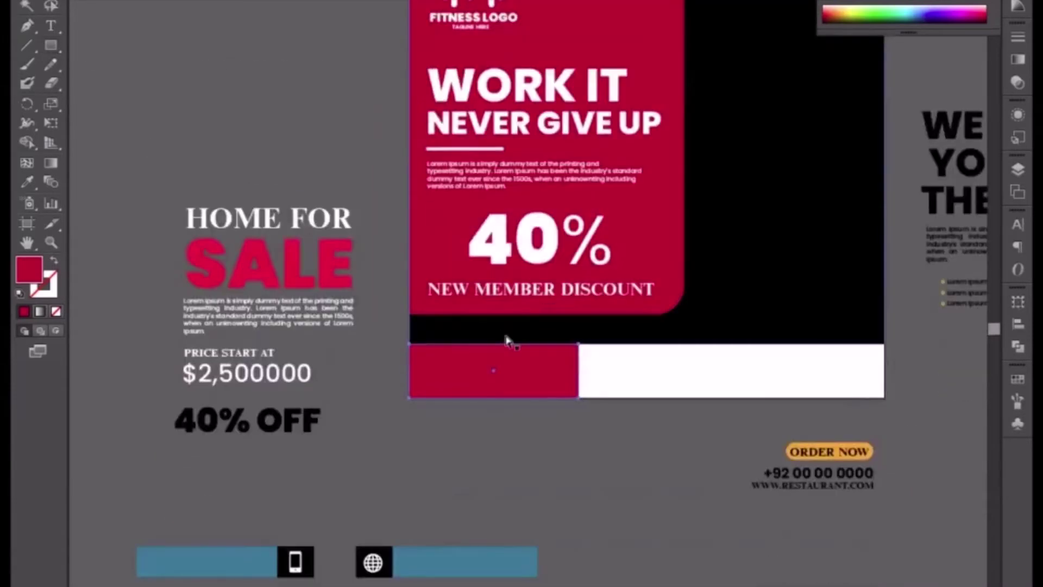
pyautogui.scroll(2, 506, 342)
pyautogui.moveTo(705, 472); pyautogui.dragTo(410, 401)
pyautogui.moveTo(354, 384); pyautogui.dragTo(682, 391)
pyautogui.moveTo(681, 391); pyautogui.dragTo(666, 365)
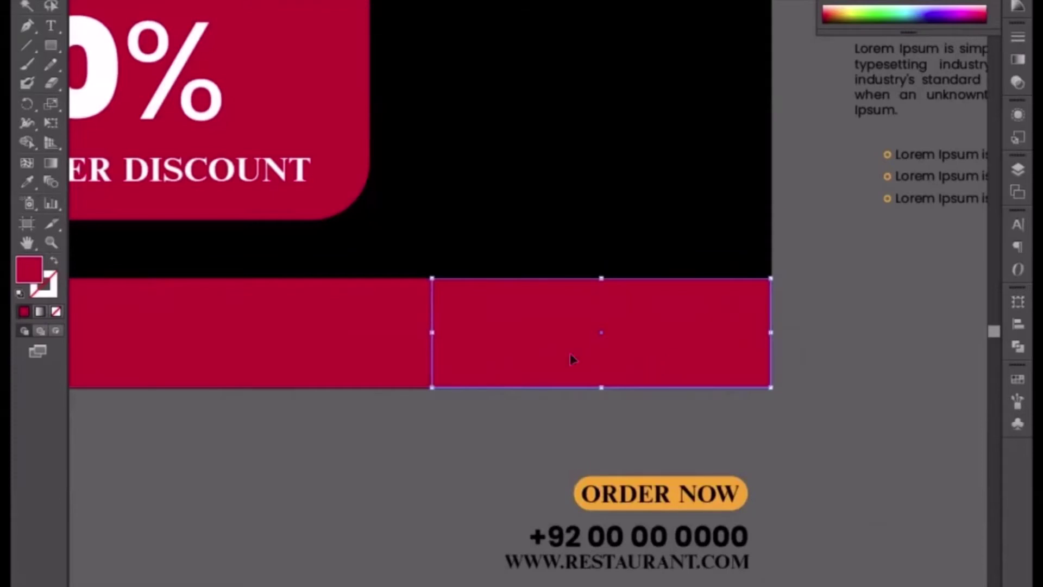
# Step: Narrow the crimson rectangle at the strip's right end and delete the copy in the middle
pyautogui.moveTo(432, 332); pyautogui.dragTo(541, 332)
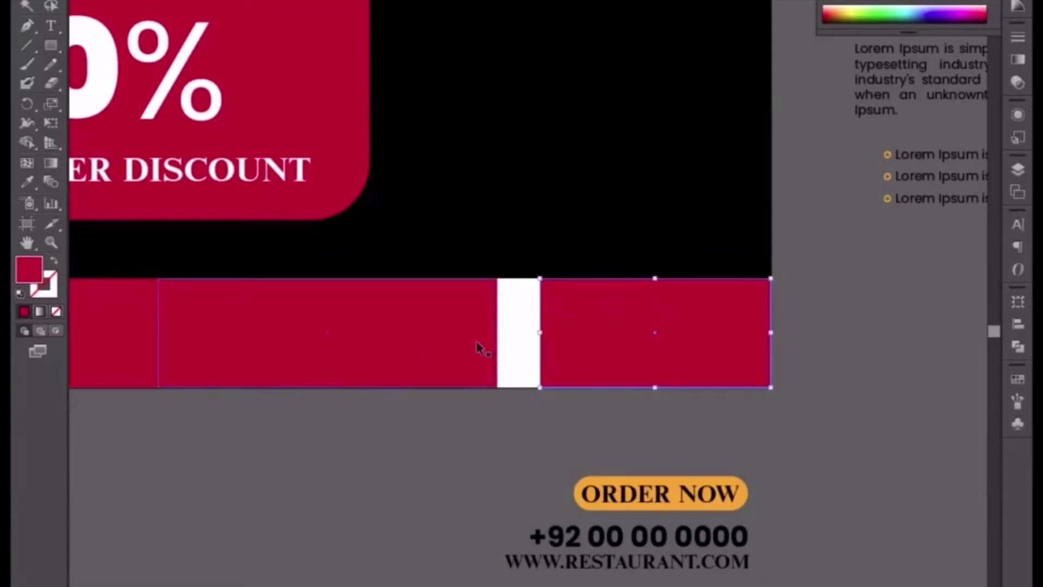
pyautogui.click(462, 343)
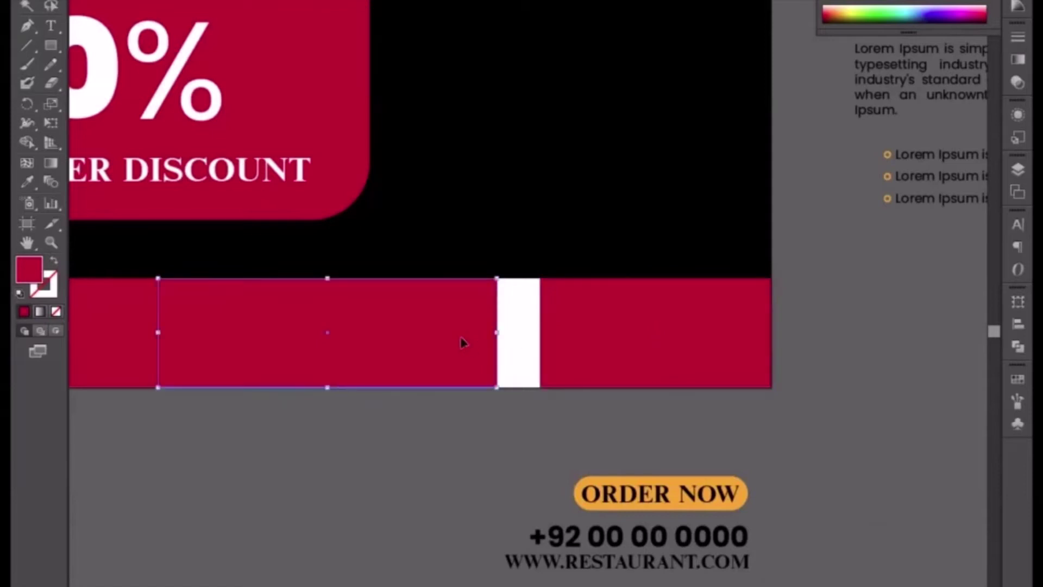
pyautogui.press('Delete')
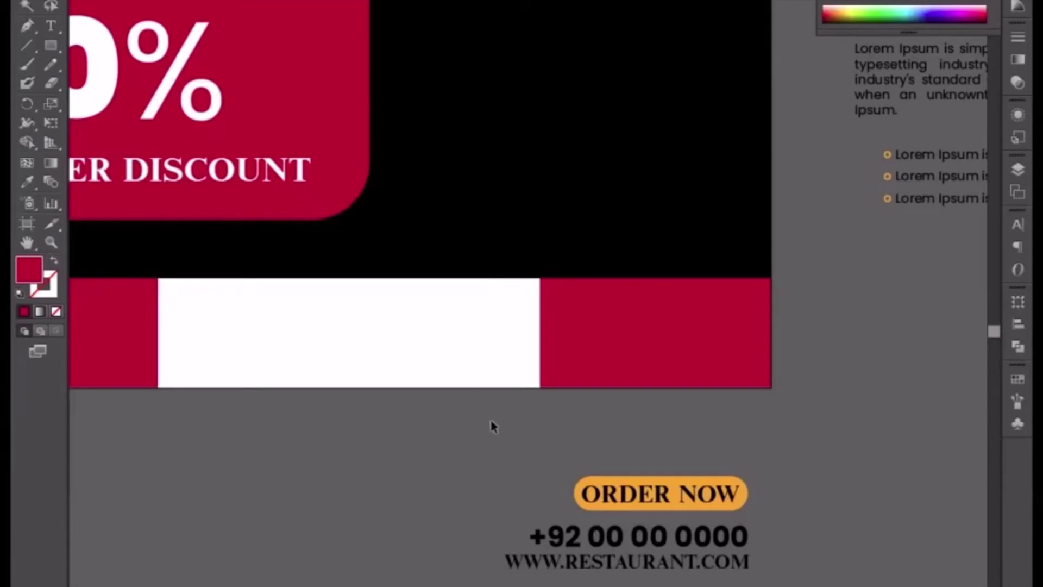
pyautogui.click(576, 374)
pyautogui.moveTo(525, 335); pyautogui.dragTo(487, 337)
# Step: Copy the narrowed rectangle to the middle of the strip and delete the rectangle at the left end
pyautogui.moveTo(380, 441); pyautogui.dragTo(647, 387)
pyautogui.moveTo(793, 296); pyautogui.dragTo(566, 312)
pyautogui.click(369, 308)
pyautogui.press('Delete')
# Step: Rearrange and duplicate the crimson rectangle, removing surplus copies, so three equal blocks fill the footer strip
pyautogui.click(571, 310)
pyautogui.moveTo(565, 309); pyautogui.dragTo(734, 337)
pyautogui.hotkey('ctrl', '-')
pyautogui.click(552, 368)
pyautogui.moveTo(577, 370); pyautogui.dragTo(530, 311)
pyautogui.keyDown('shift'); pyautogui.click(620, 319); pyautogui.keyUp('shift')
pyautogui.press('Delete')
pyautogui.moveTo(759, 322); pyautogui.dragTo(197, 292)
pyautogui.click(349, 392)
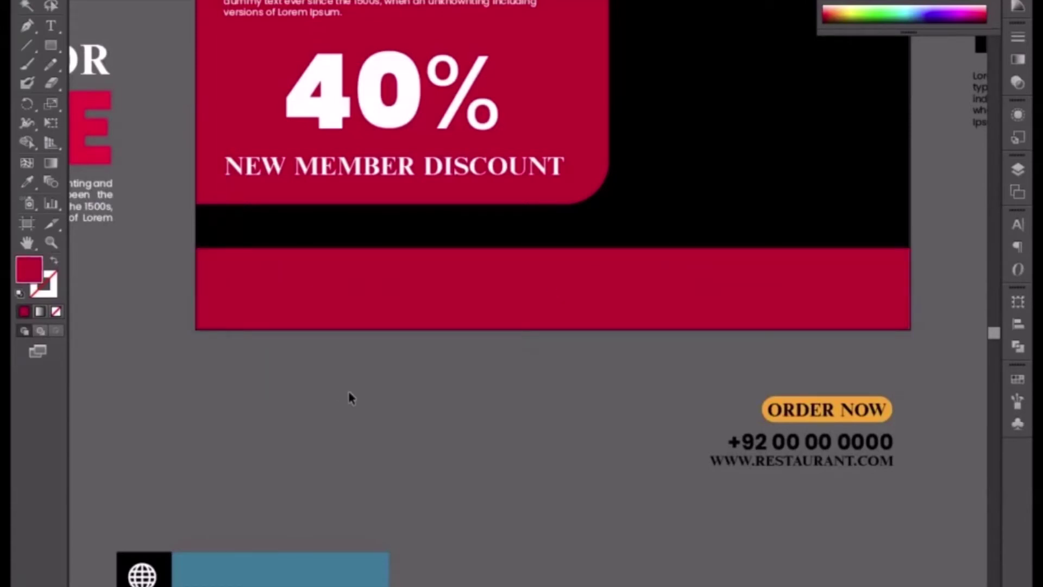
# Step: Recolour the middle footer block black by sampling the black background with the Eyedropper
pyautogui.click(537, 303)
pyautogui.click(25, 185)
pyautogui.click(598, 219)
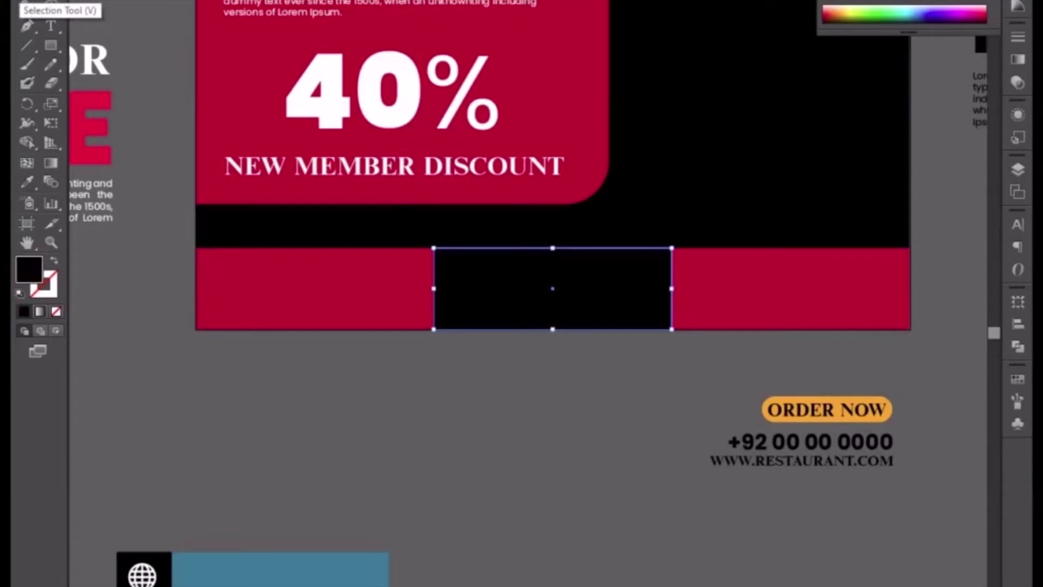
pyautogui.click(25, 6)
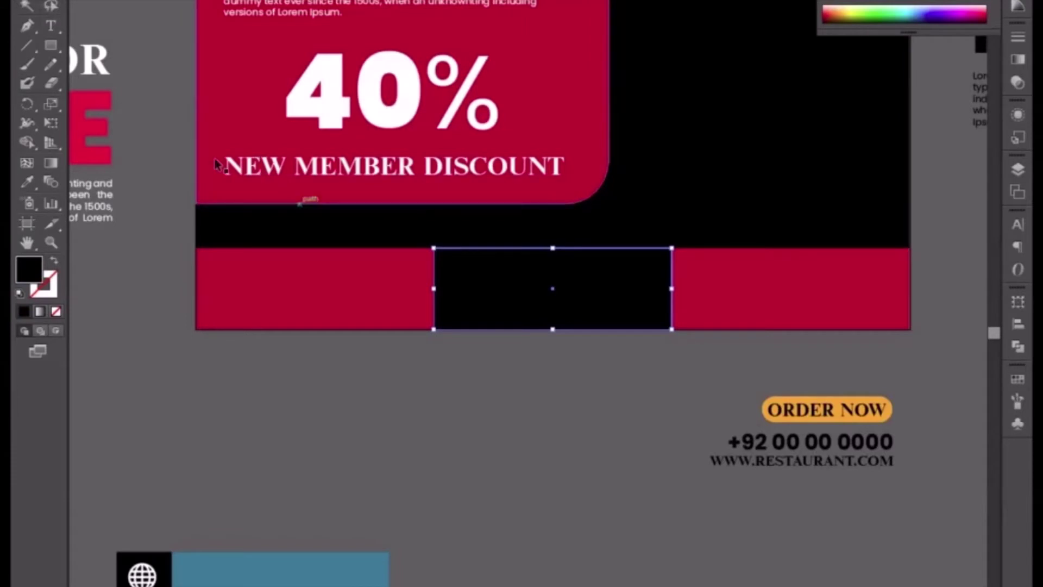
# Step: Ungroup the orange ORDER NOW button and place a copy of its text just below the black footer block
pyautogui.click(764, 459)
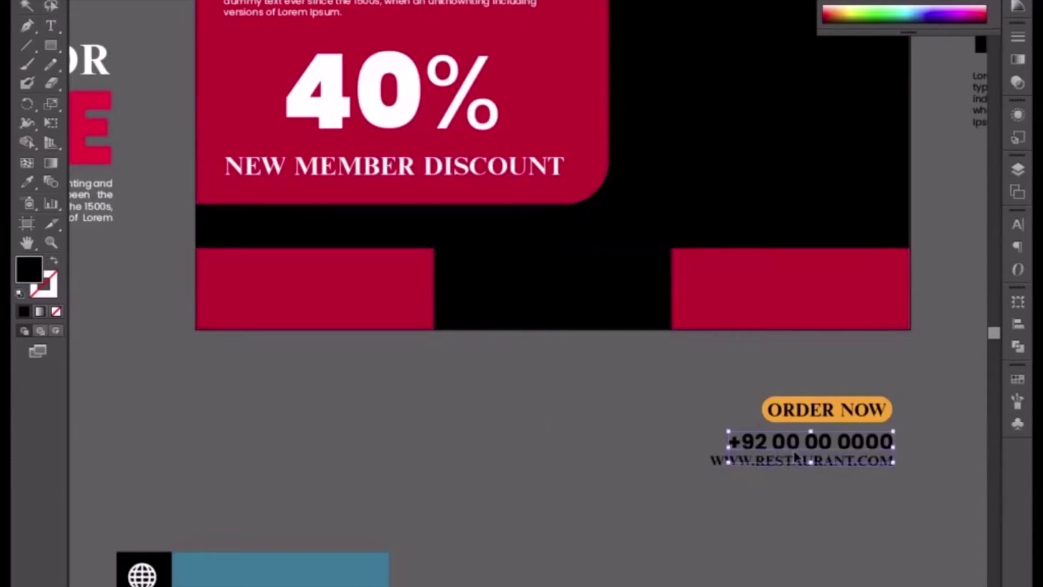
pyautogui.click(777, 414)
pyautogui.rightClick(817, 410)
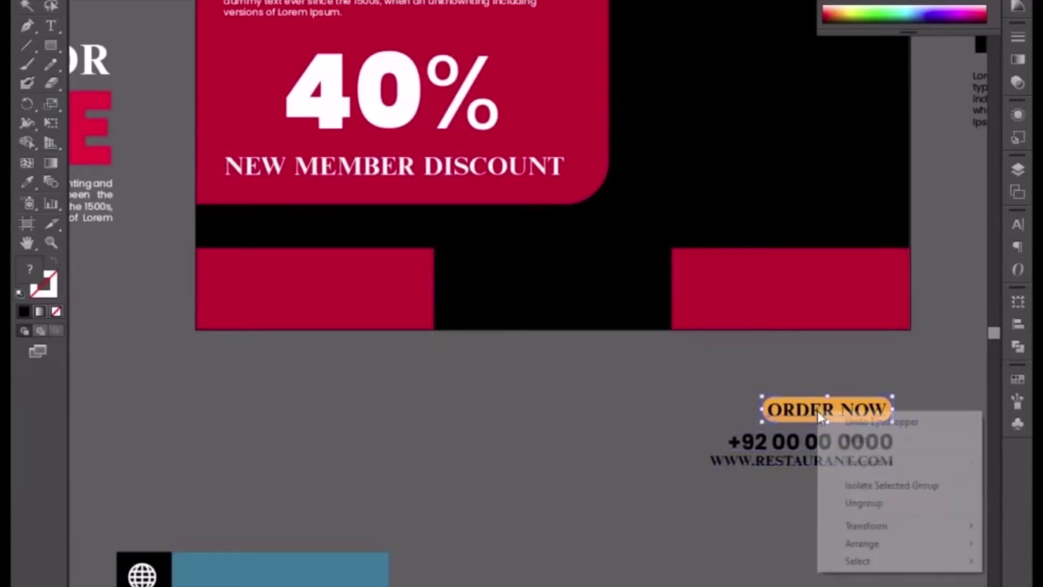
pyautogui.click(870, 503)
pyautogui.click(738, 442)
pyautogui.click(801, 413)
pyautogui.moveTo(800, 413); pyautogui.dragTo(435, 356)
# Step: Change the copied ORDER NOW text to JOIN NOW
pyautogui.doubleClick(530, 373)
pyautogui.write('JO')
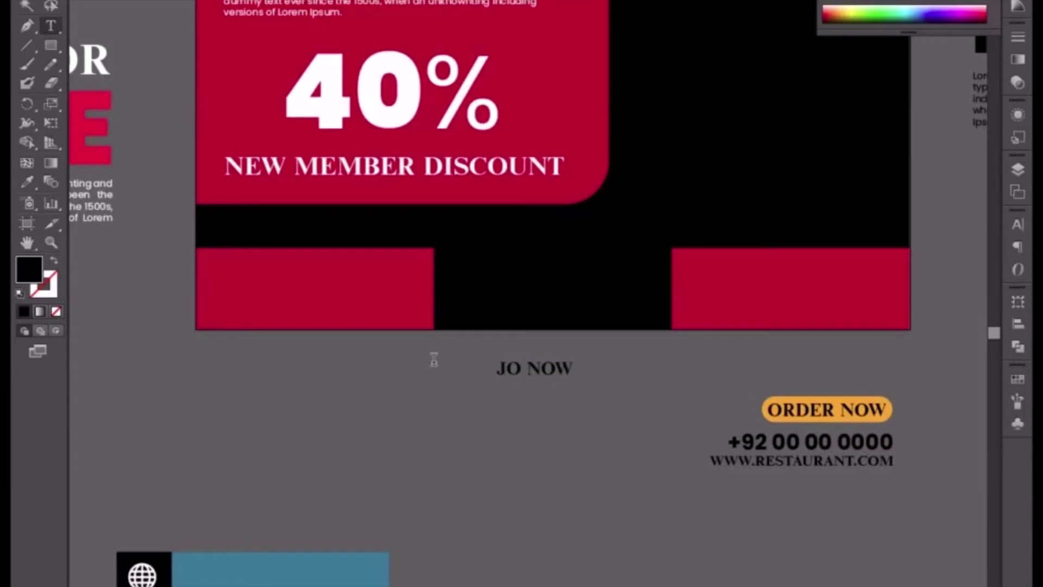
pyautogui.write('IN')
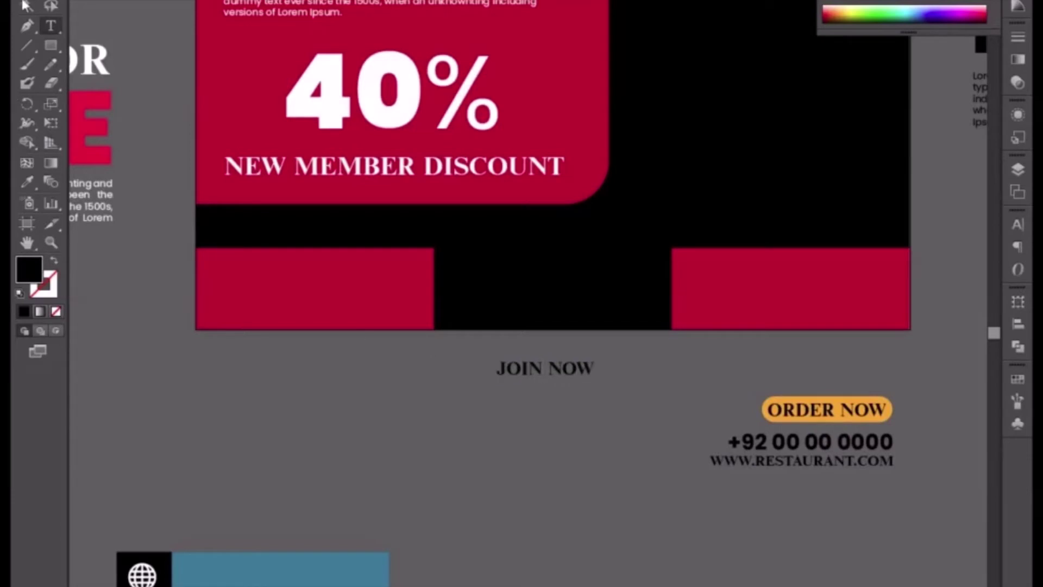
pyautogui.click(24, 6)
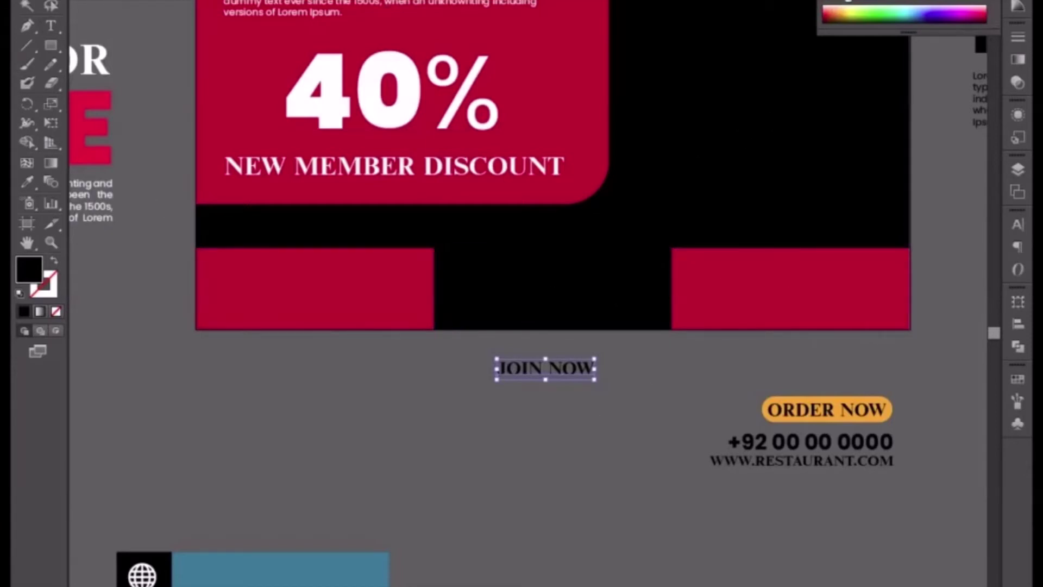
# Step: Make the JOIN NOW text white and larger, then place it in front of the black footer block, centred within it
pyautogui.click(847, 0)
pyautogui.moveTo(596, 382); pyautogui.dragTo(637, 389)
pyautogui.moveTo(552, 384); pyautogui.dragTo(562, 309)
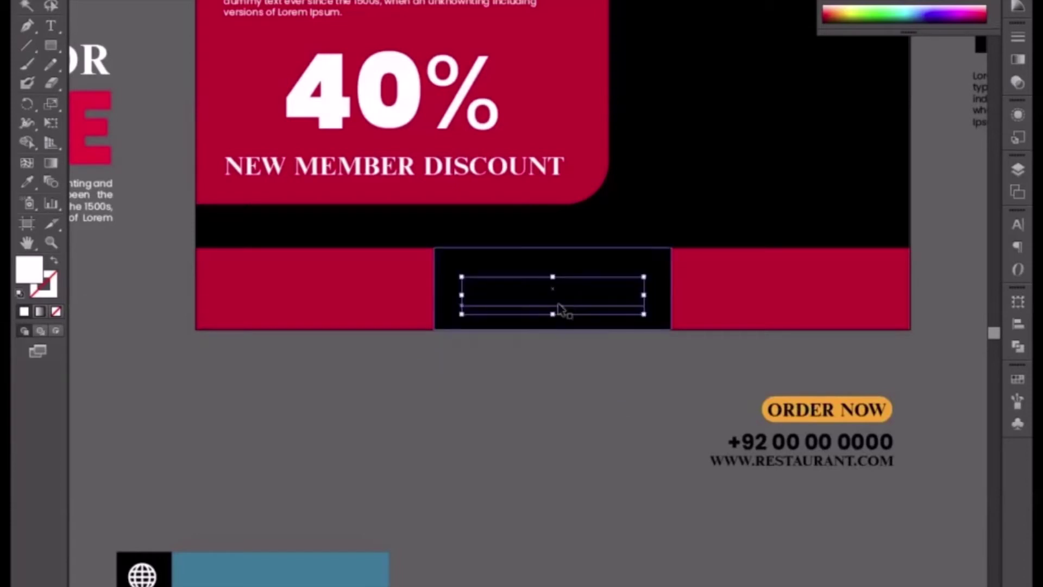
pyautogui.rightClick(559, 304)
pyautogui.moveTo(625, 456)
pyautogui.click(703, 454)
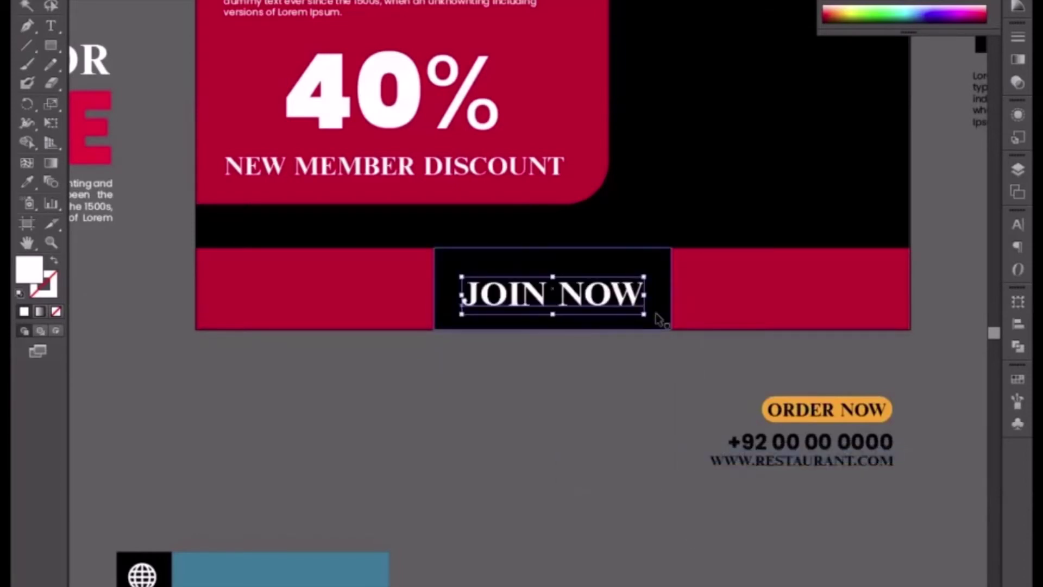
pyautogui.keyDown('shift'); pyautogui.click(655, 320); pyautogui.keyUp('shift')
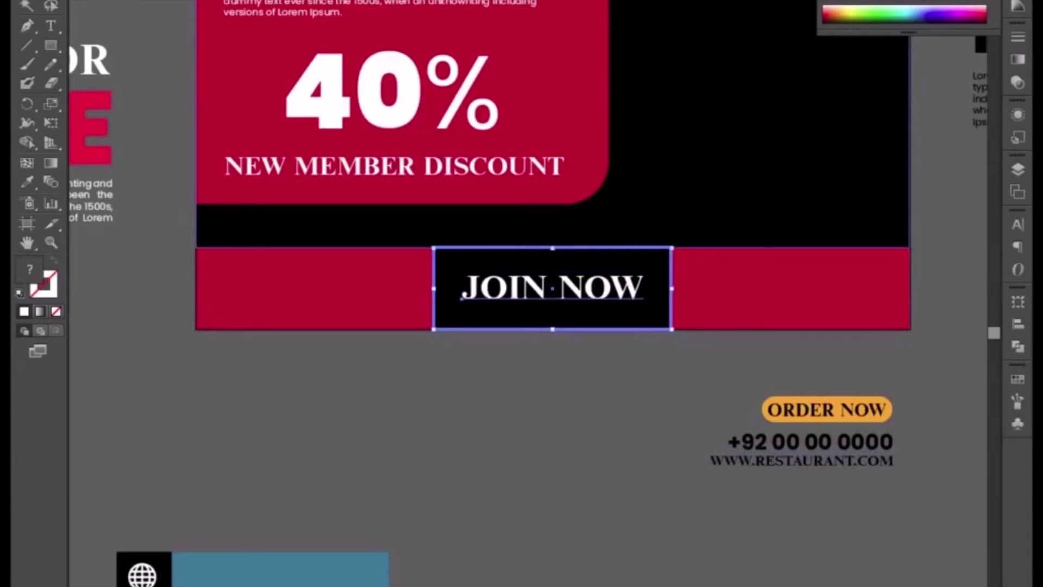
pyautogui.click(613, 425)
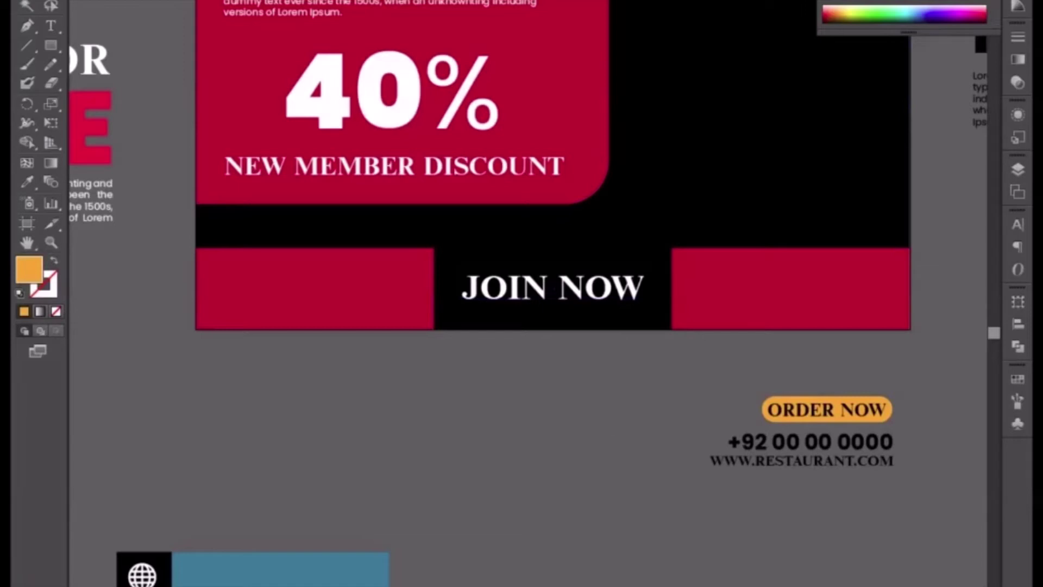
# Step: Move the phone number text onto the left crimson footer block, in line with the NEW MEMBER DISCOUNT text's left edge
pyautogui.click(801, 458)
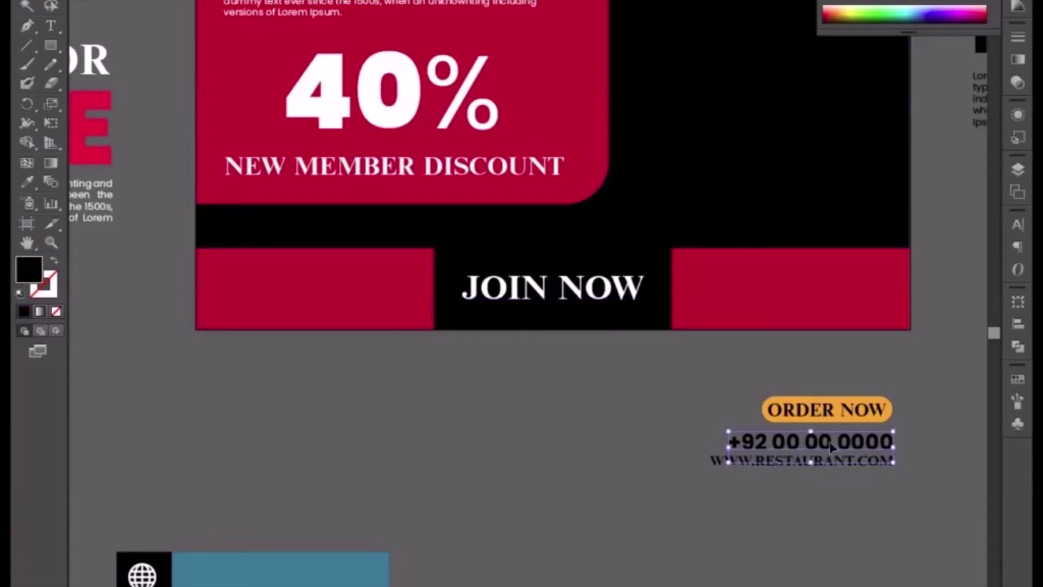
pyautogui.moveTo(825, 448); pyautogui.dragTo(319, 300)
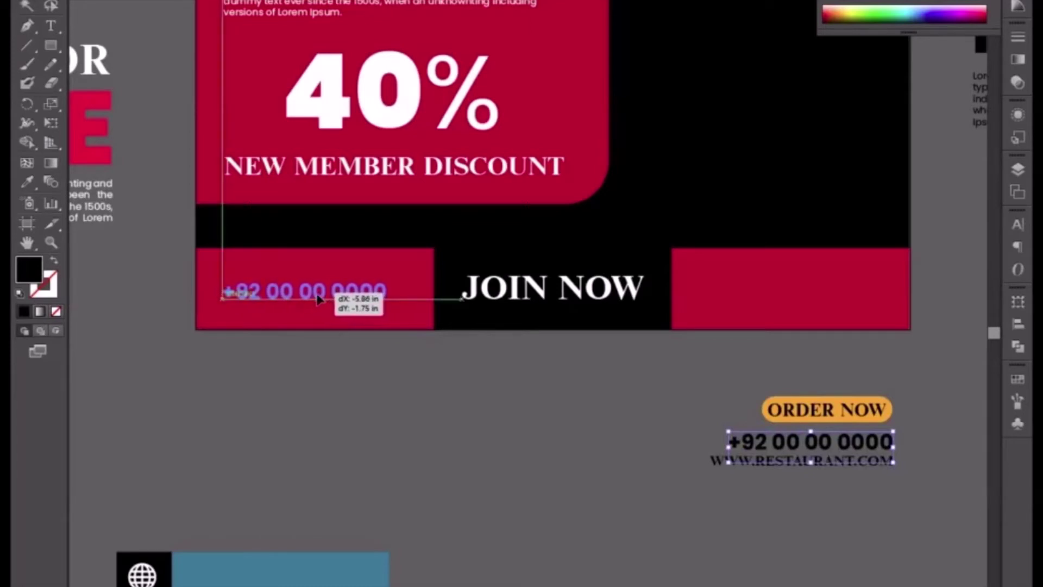
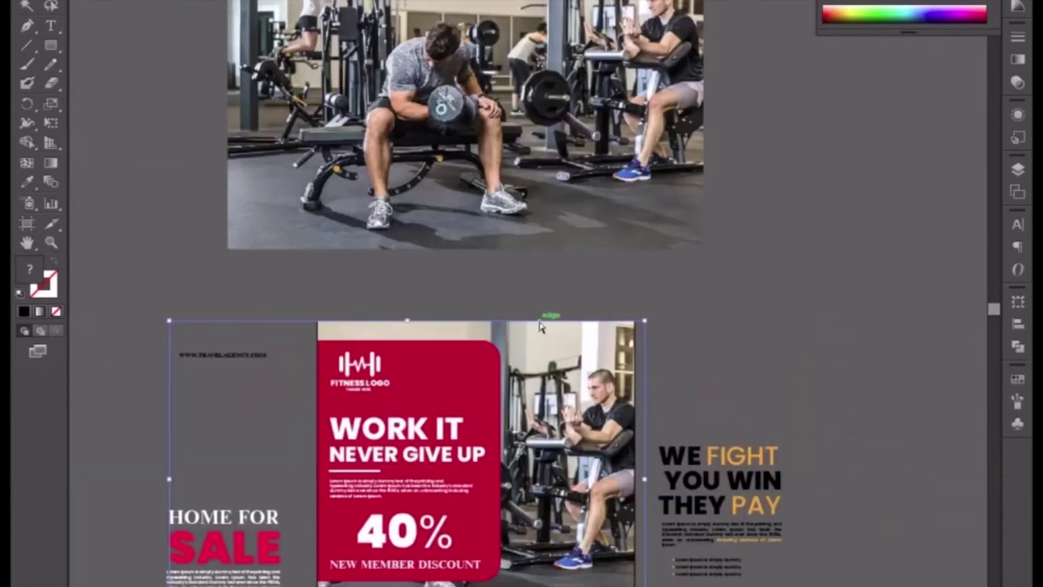
# Step: Lower the crimson panel's opacity slightly so the gym photo shows through behind the text
pyautogui.scroll(-3, 458, 323)
pyautogui.click(443, 285)
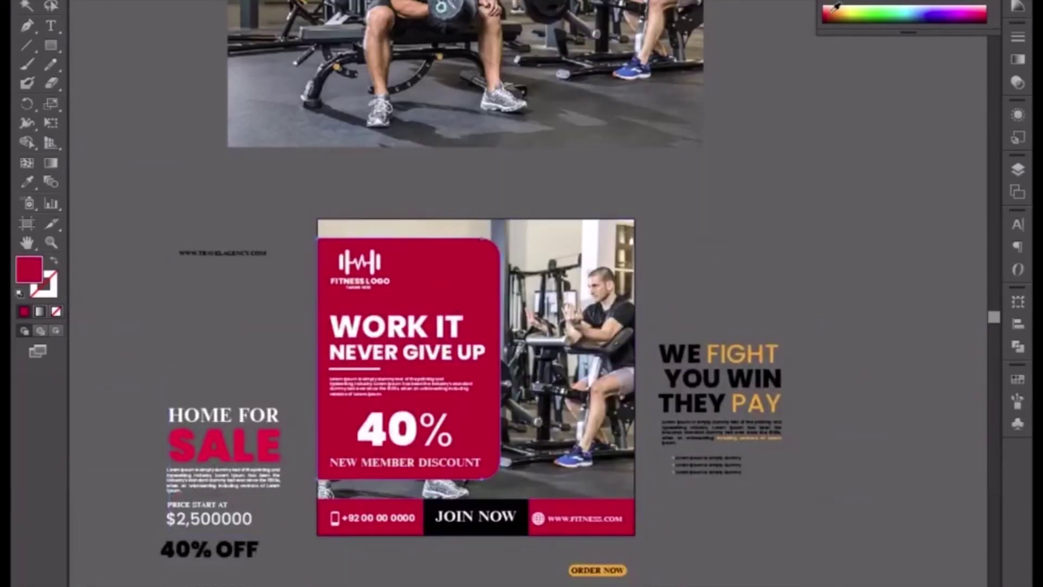
pyautogui.press('Down')
pyautogui.press('Down')
pyautogui.press('Down')
pyautogui.press('Down')
pyautogui.press('Down')
pyautogui.press('Down')
pyautogui.press('Down')
pyautogui.press('Down')
pyautogui.press('Down')
pyautogui.press('Down')
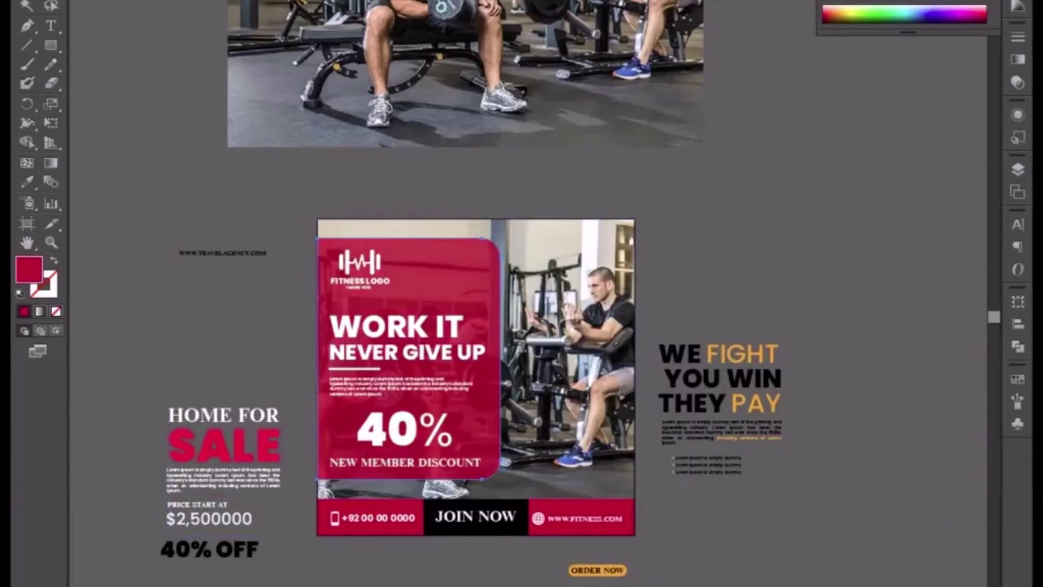
pyautogui.click(713, 239)
# Step: Move the WE FIGHT YOU WIN THEY PAY text block down to clear the space beside the artboard
pyautogui.hotkey('ctrl', '+')
pyautogui.moveTo(751, 276); pyautogui.dragTo(751, 247)
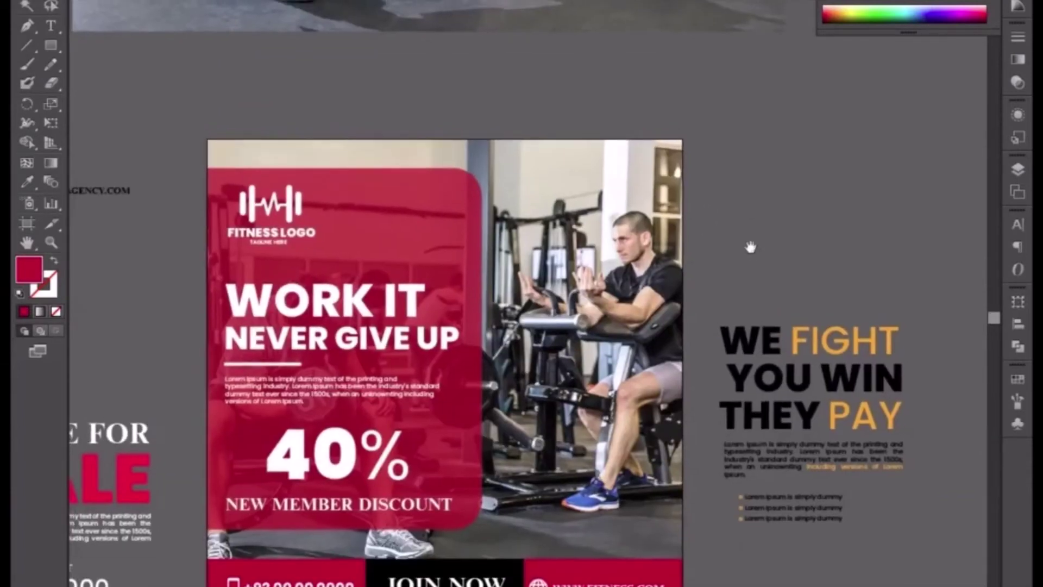
pyautogui.hotkey('ctrl', '+')
pyautogui.moveTo(554, 283); pyautogui.dragTo(660, 247)
pyautogui.hotkey('ctrl', '-')
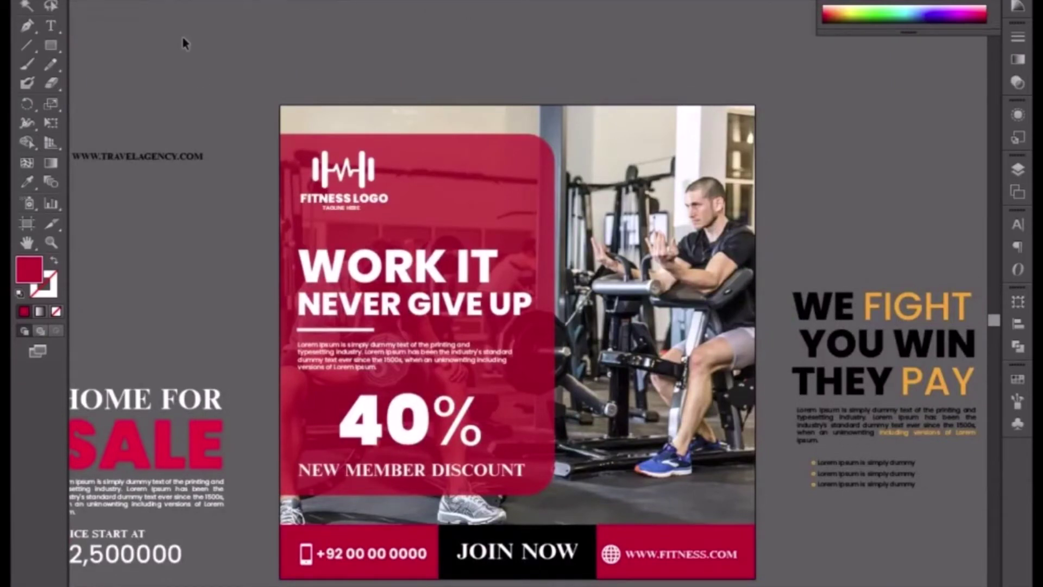
pyautogui.moveTo(828, 436); pyautogui.dragTo(610, 318)
pyautogui.moveTo(668, 205); pyautogui.dragTo(670, 560)
# Step: Add a second artboard of the same size to the right of the finished fitness post
pyautogui.click(916, 299)
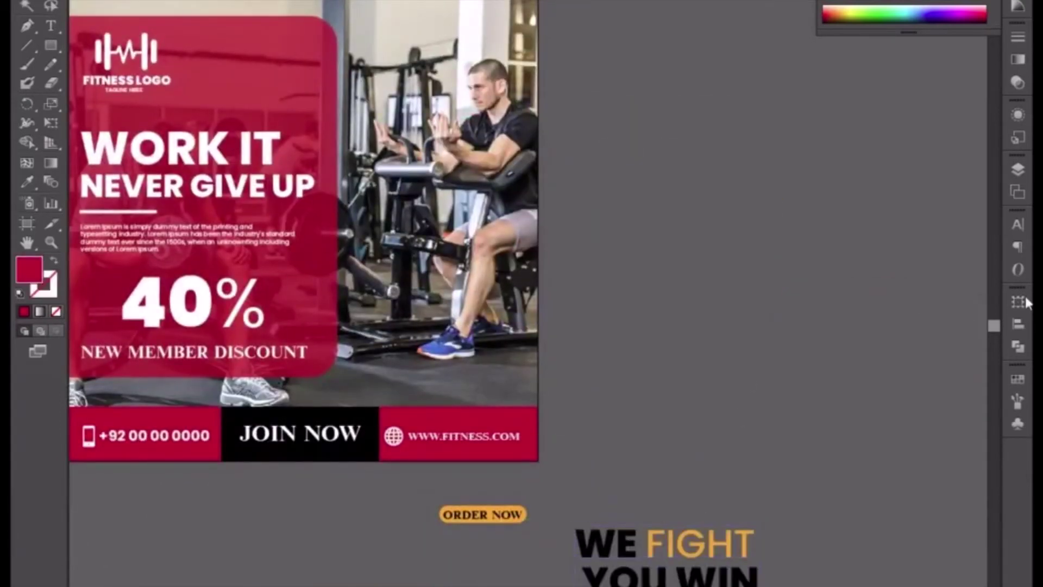
pyautogui.click(1018, 191)
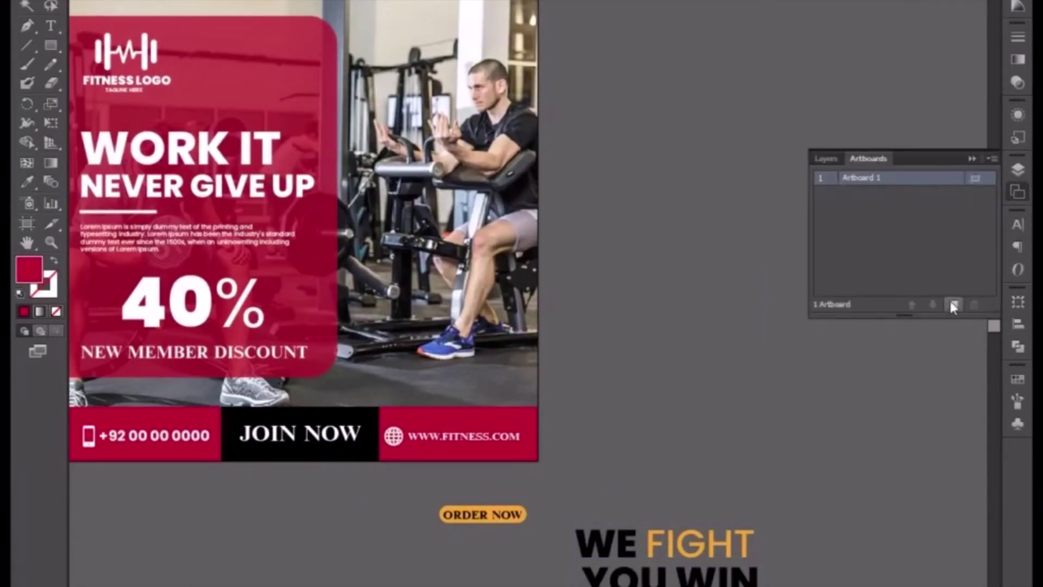
pyautogui.click(954, 306)
pyautogui.moveTo(727, 161); pyautogui.dragTo(569, 276)
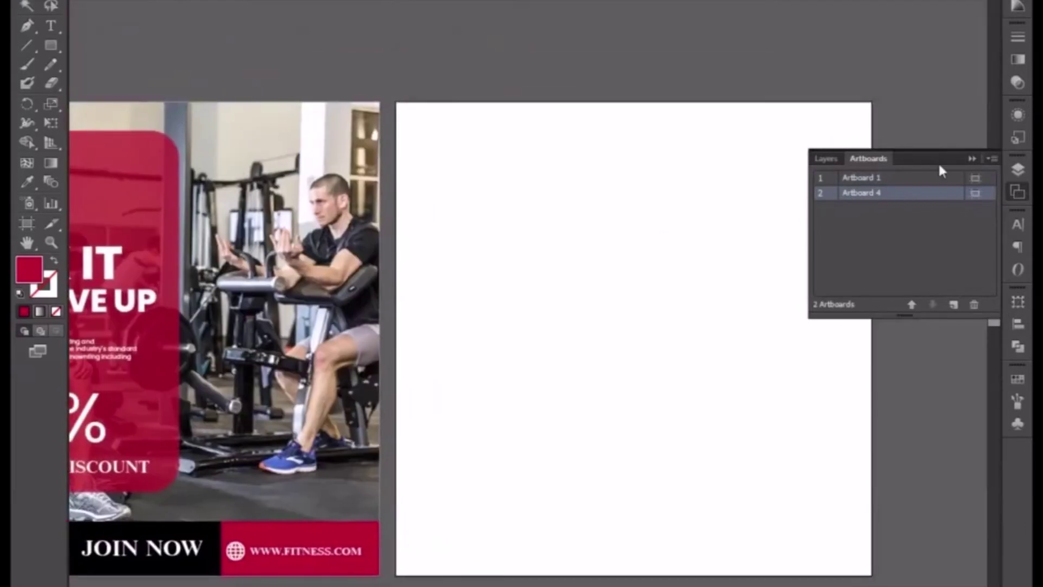
pyautogui.click(970, 159)
pyautogui.moveTo(880, 239); pyautogui.dragTo(849, 225)
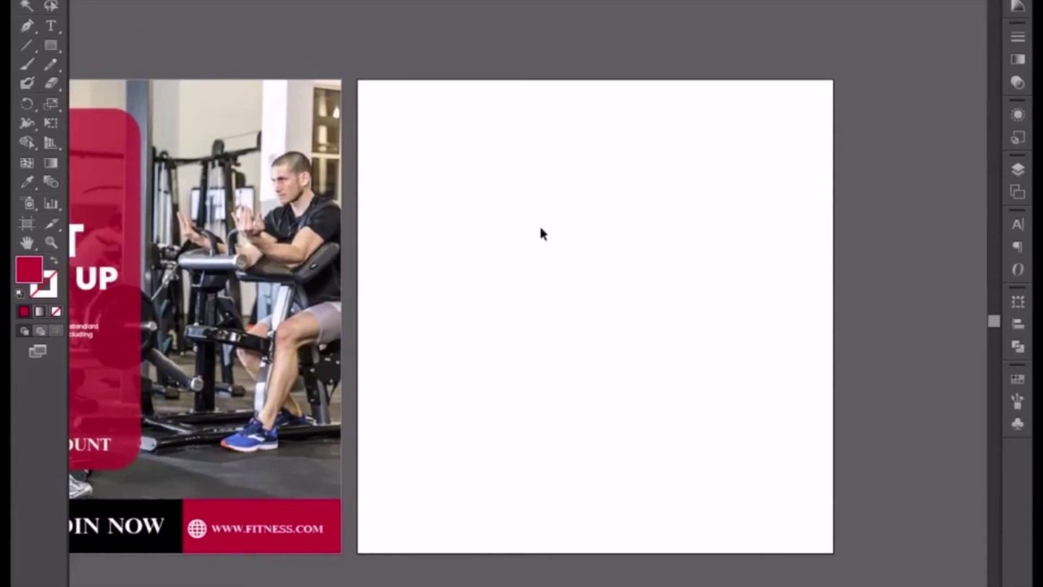
# Step: Create a crimson polygon with 3 sides and a 0.6944 in radius on the new artboard
pyautogui.hscroll(-5, 402, 187)
pyautogui.scroll(2, 259, 185)
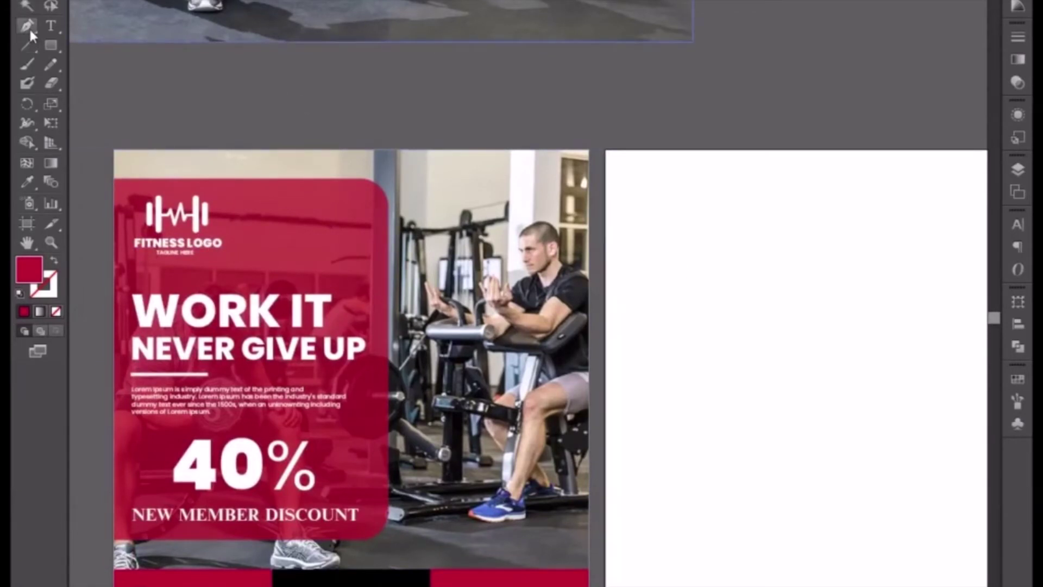
pyautogui.moveTo(51, 45); pyautogui.dragTo(123, 99)
pyautogui.click(705, 311)
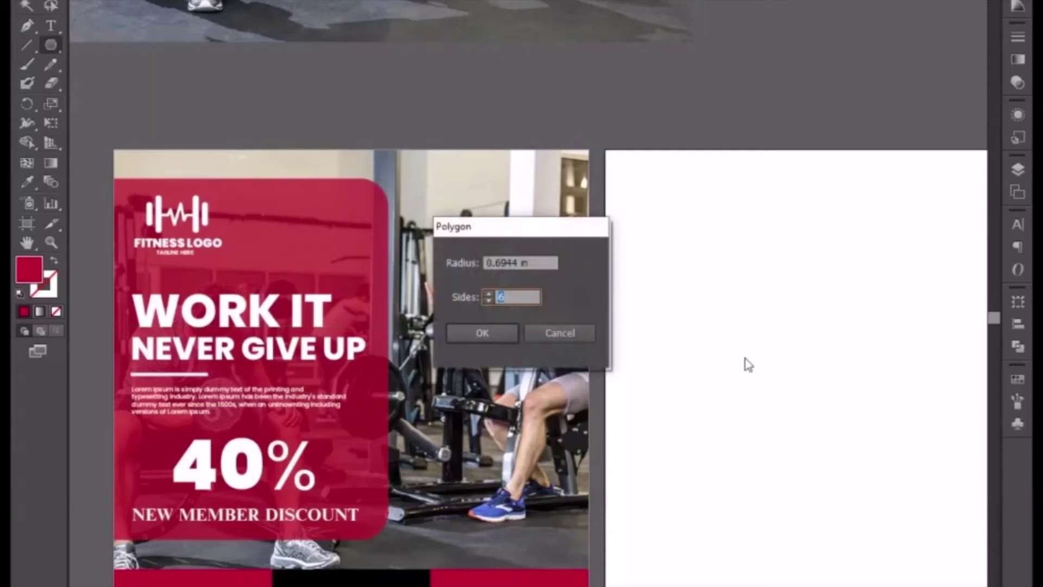
pyautogui.write('3')
pyautogui.press('Return')
pyautogui.press('v')
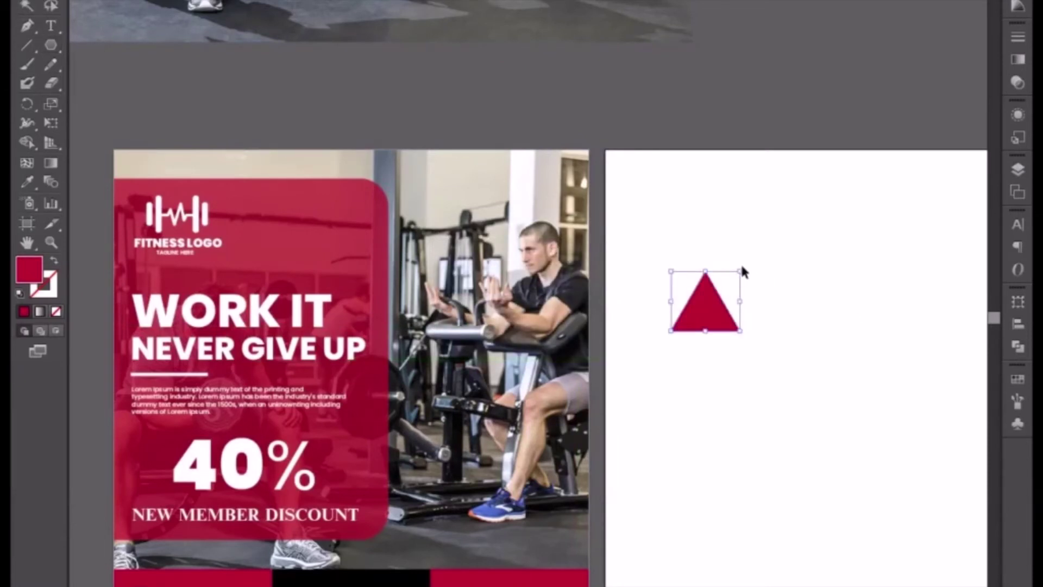
# Step: Rotate and stretch the triangle to point right, and fit it slightly enlarged into the new artboard's upper-left corner
pyautogui.moveTo(746, 265); pyautogui.dragTo(705, 460)
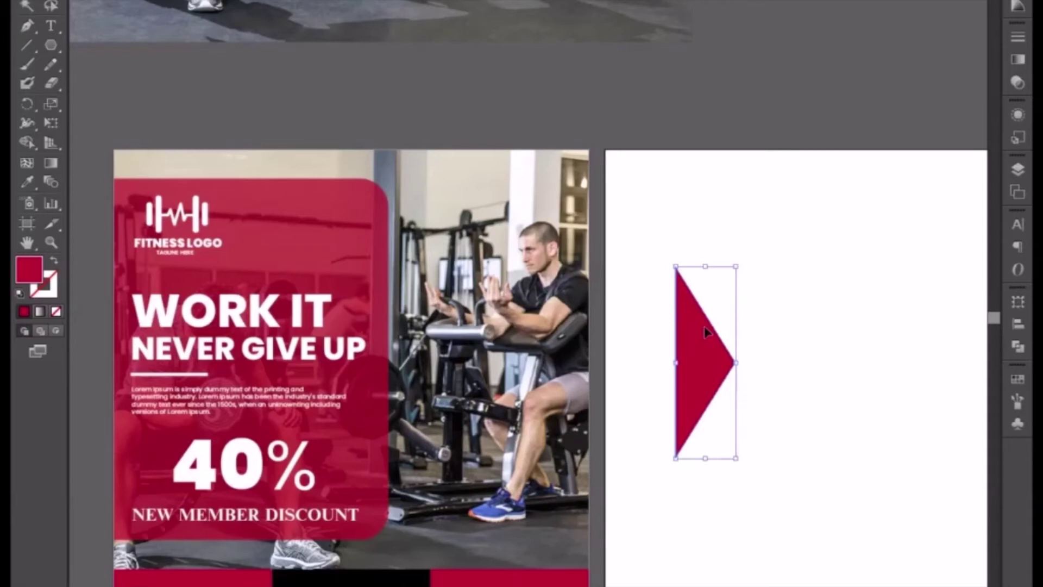
pyautogui.moveTo(700, 363); pyautogui.dragTo(633, 249)
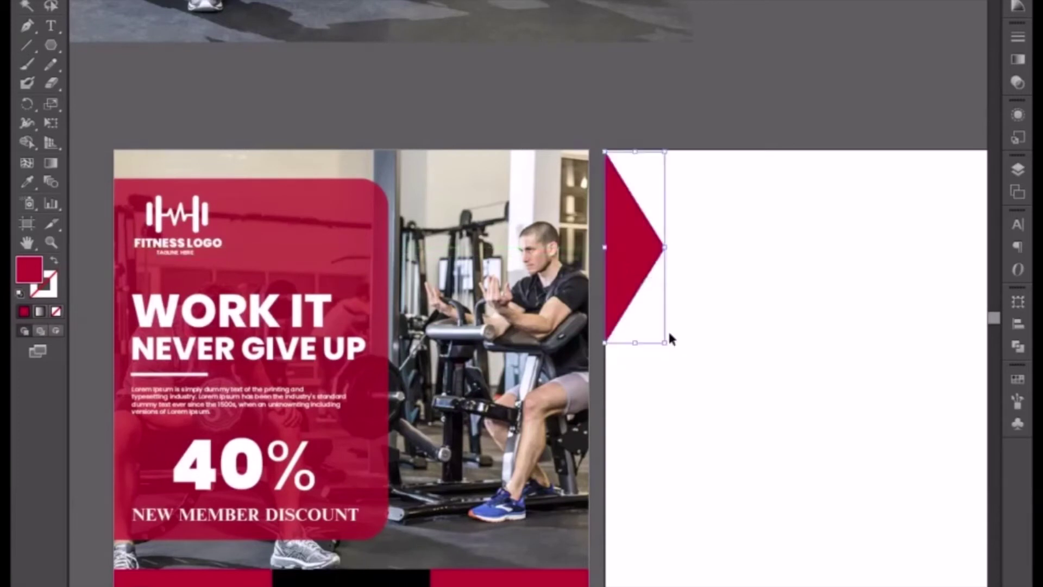
pyautogui.moveTo(664, 343); pyautogui.dragTo(673, 367)
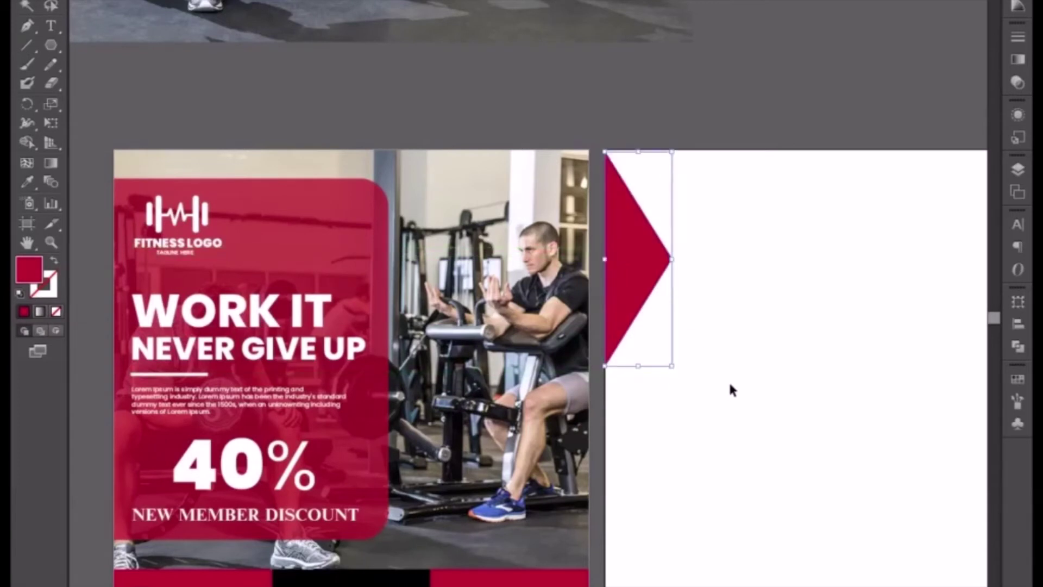
pyautogui.click(729, 381)
pyautogui.click(642, 274)
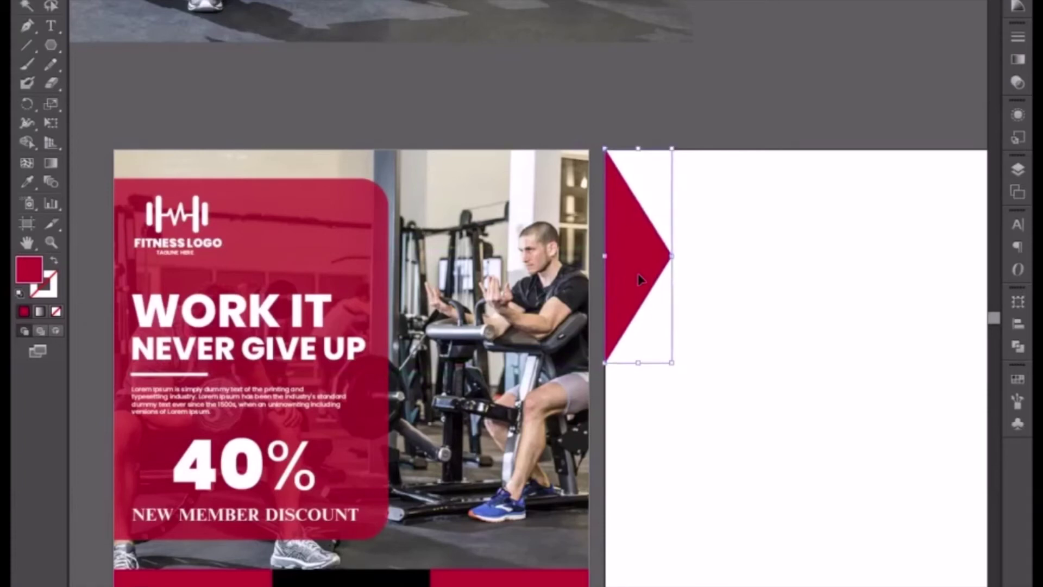
# Step: Examine closely how the triangle's upper corner lines up with the corner of the new artboard
pyautogui.click(680, 281)
pyautogui.moveTo(679, 282); pyautogui.dragTo(666, 426)
pyautogui.scroll(5, 669, 423)
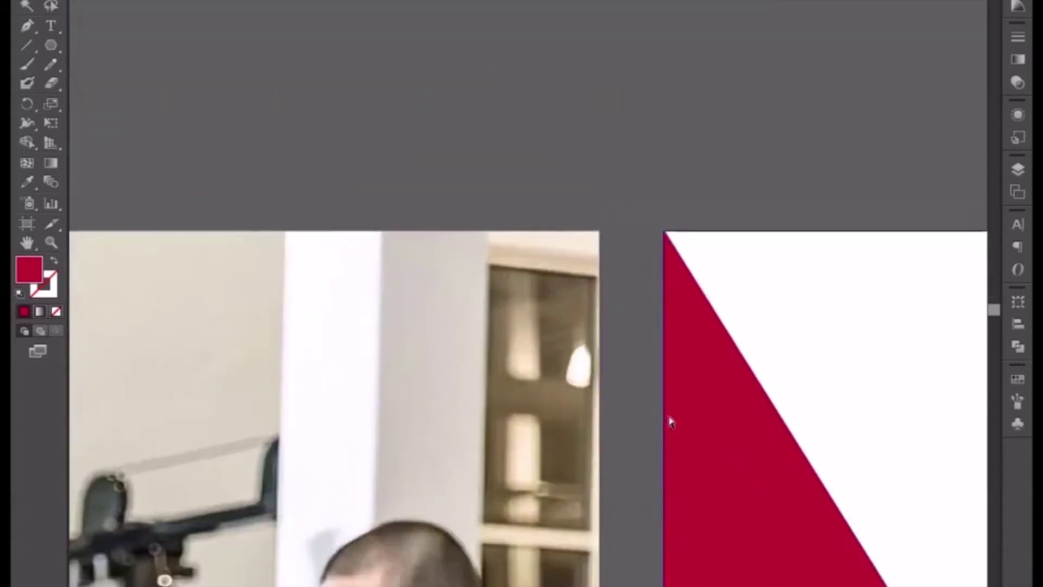
pyautogui.hotkey('ctrl', '+')
pyautogui.hotkey('ctrl', '+')
pyautogui.moveTo(847, 295); pyautogui.dragTo(584, 410)
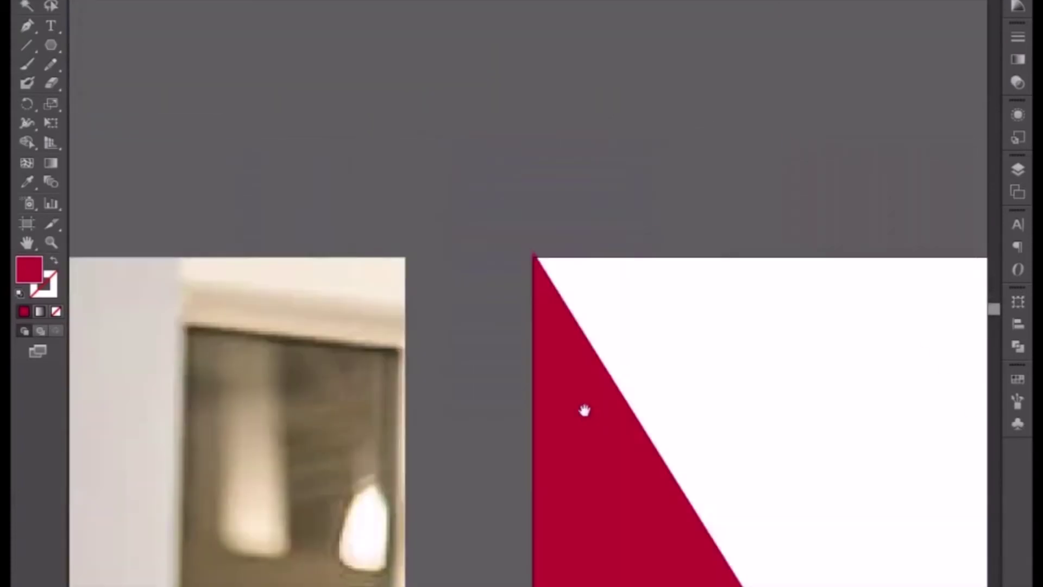
pyautogui.hotkey('ctrl', '+')
pyautogui.hotkey('ctrl', '+')
pyautogui.hotkey('ctrl', '+')
pyautogui.hotkey('ctrl', '+')
pyautogui.moveTo(609, 187); pyautogui.dragTo(589, 375)
pyautogui.hotkey('ctrl', '-')
pyautogui.hotkey('ctrl', '-')
pyautogui.hotkey('ctrl', '-')
pyautogui.hotkey('ctrl', '-')
pyautogui.hotkey('ctrl', '-')
pyautogui.hotkey('ctrl', '-')
pyautogui.hotkey('ctrl', '-')
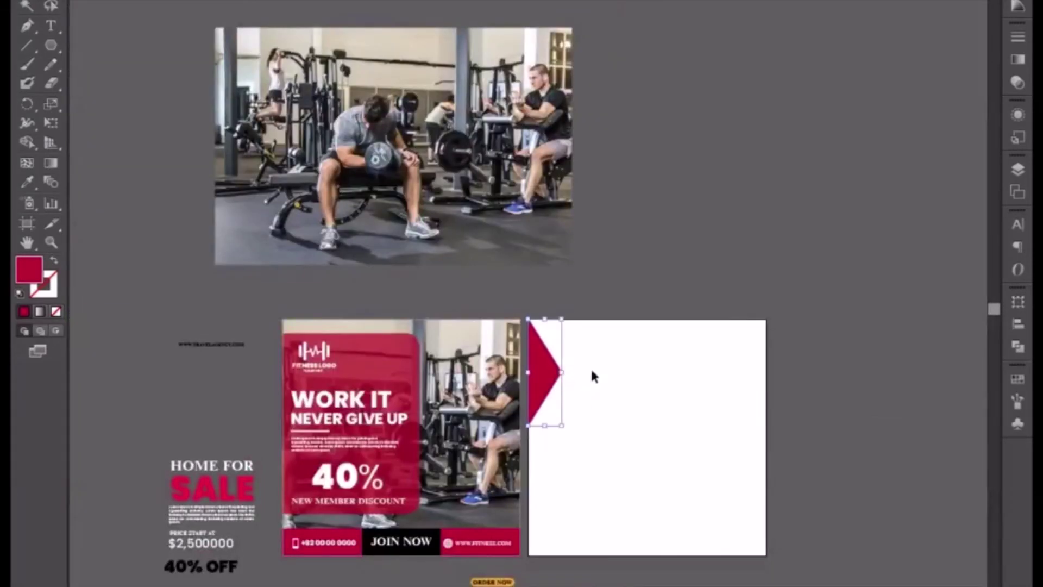
# Step: Duplicate the crimson triangle, turn the copy to point left, and fit it into the new artboard's lower-right corner
pyautogui.moveTo(674, 412); pyautogui.dragTo(654, 400)
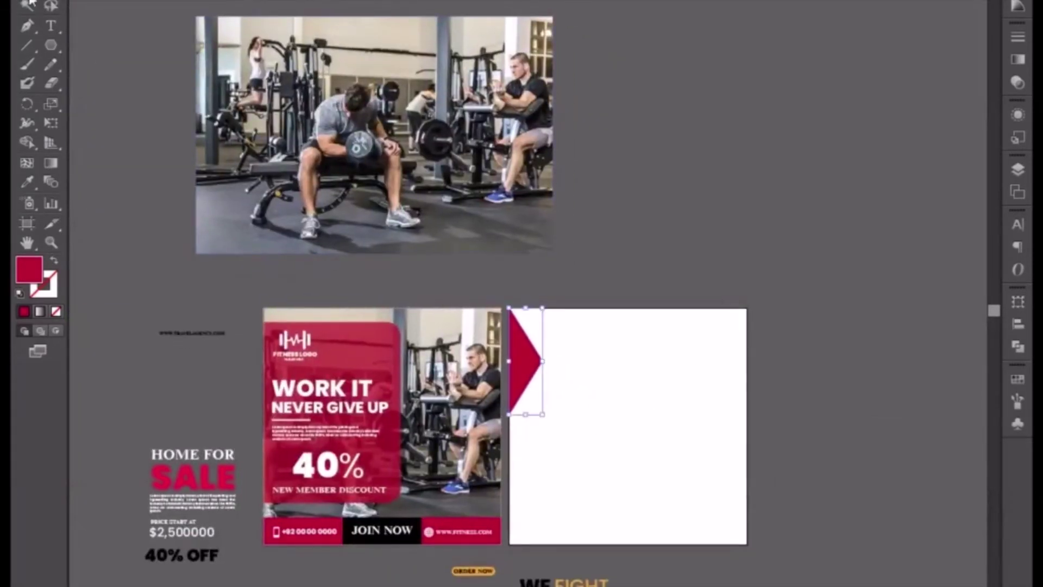
pyautogui.click(178, 98)
pyautogui.hotkey('ctrl', '+')
pyautogui.hotkey('ctrl', '+')
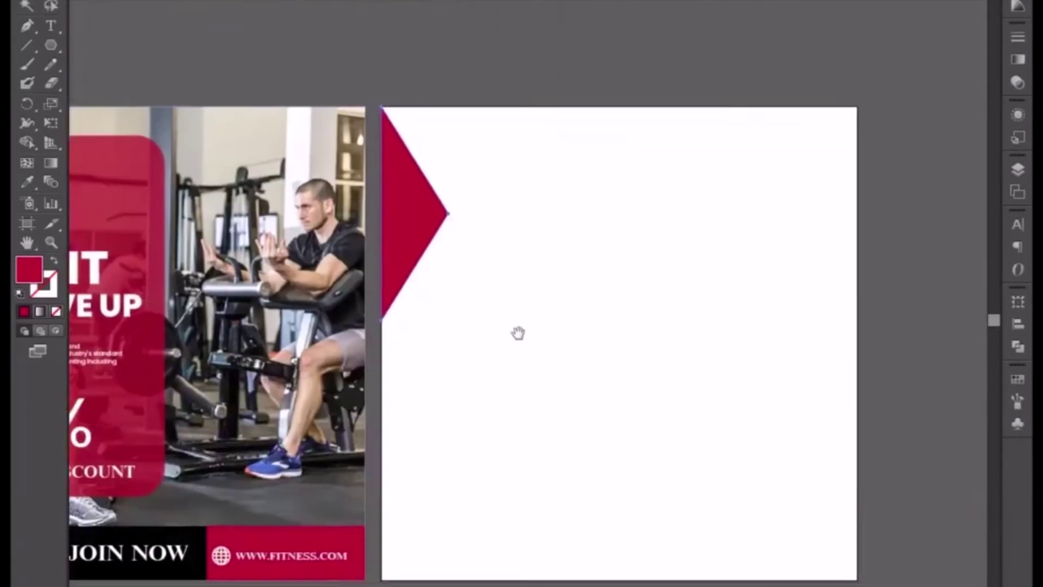
pyautogui.click(396, 229)
pyautogui.moveTo(408, 253); pyautogui.dragTo(636, 289)
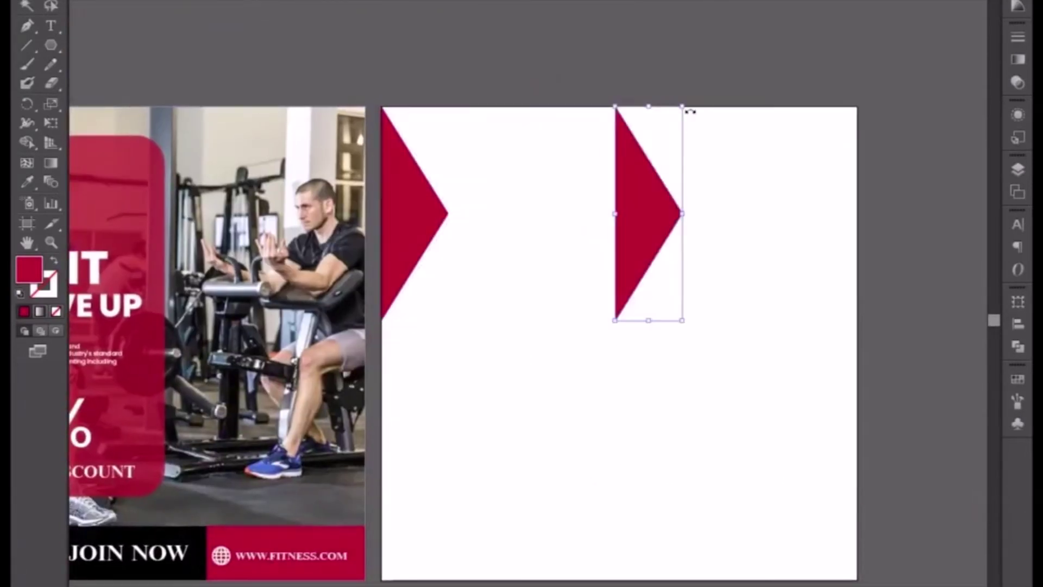
pyautogui.moveTo(688, 100); pyautogui.dragTo(612, 435)
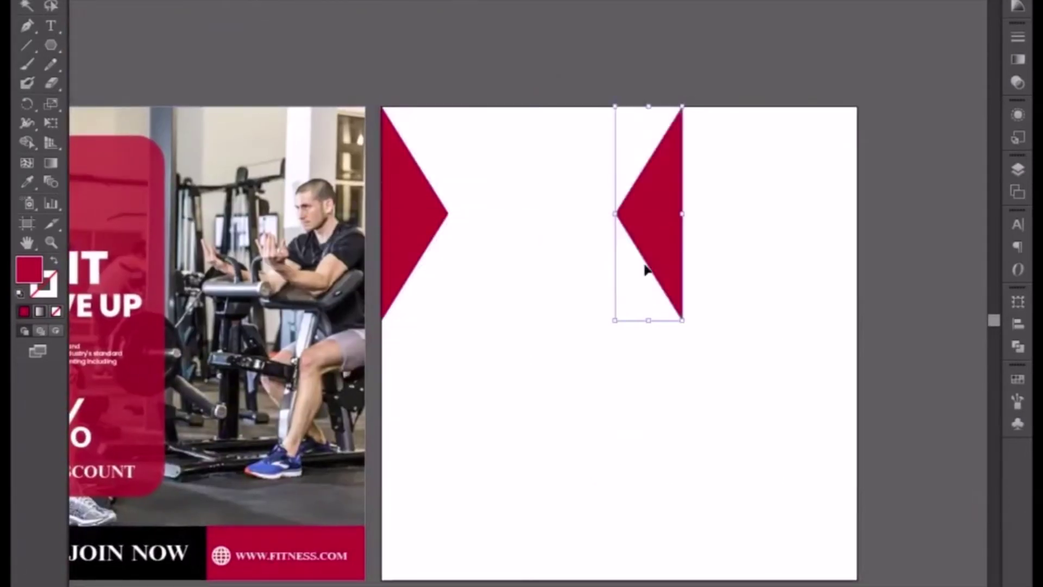
pyautogui.moveTo(658, 259); pyautogui.dragTo(826, 508)
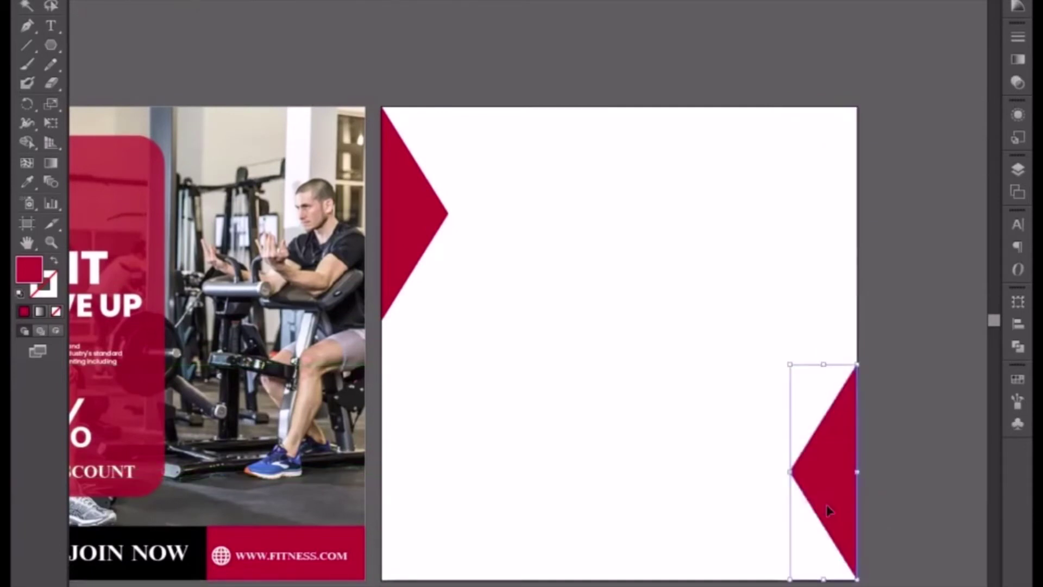
pyautogui.click(911, 521)
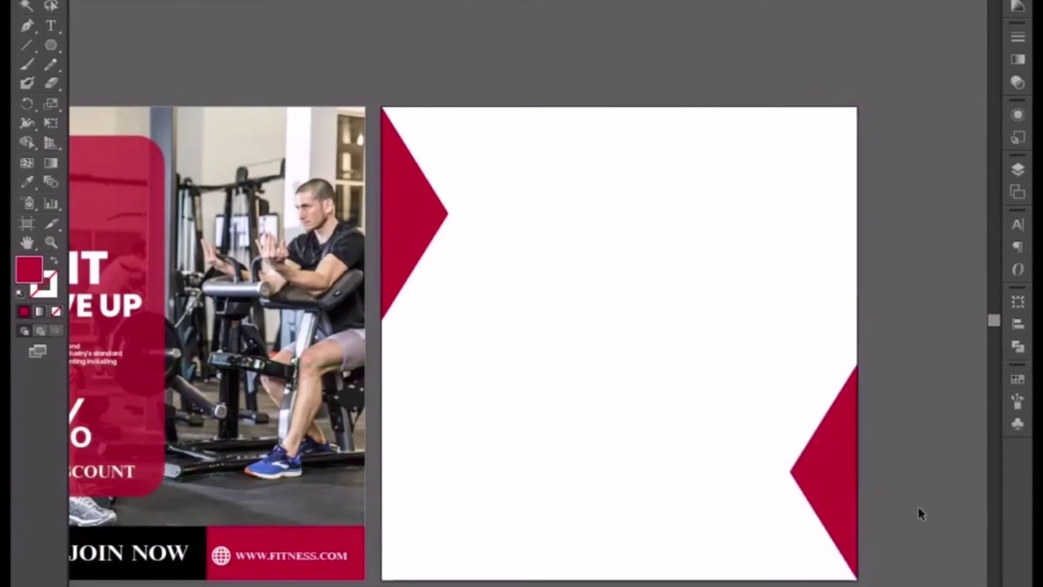
# Step: Draw a crimson slanted four-sided shape with the Pen tool, hanging from the upper edge of the new artboard
pyautogui.click(28, 28)
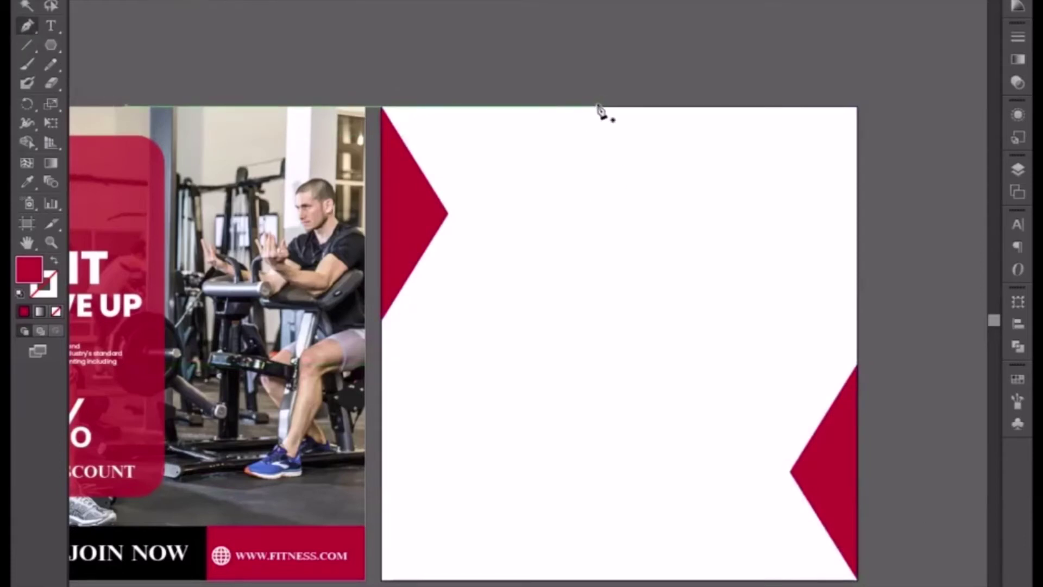
pyautogui.click(595, 107)
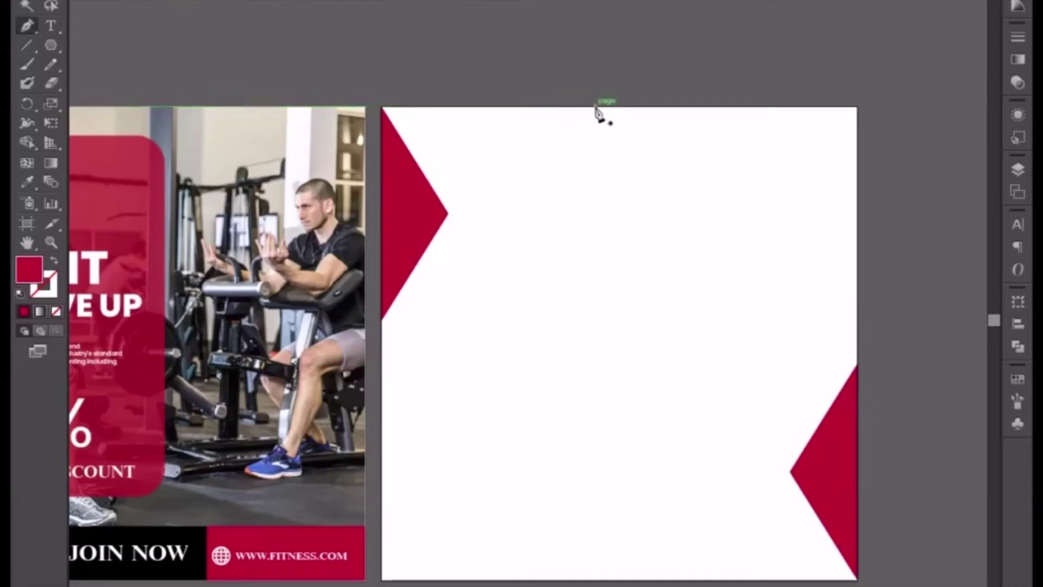
pyautogui.click(526, 199)
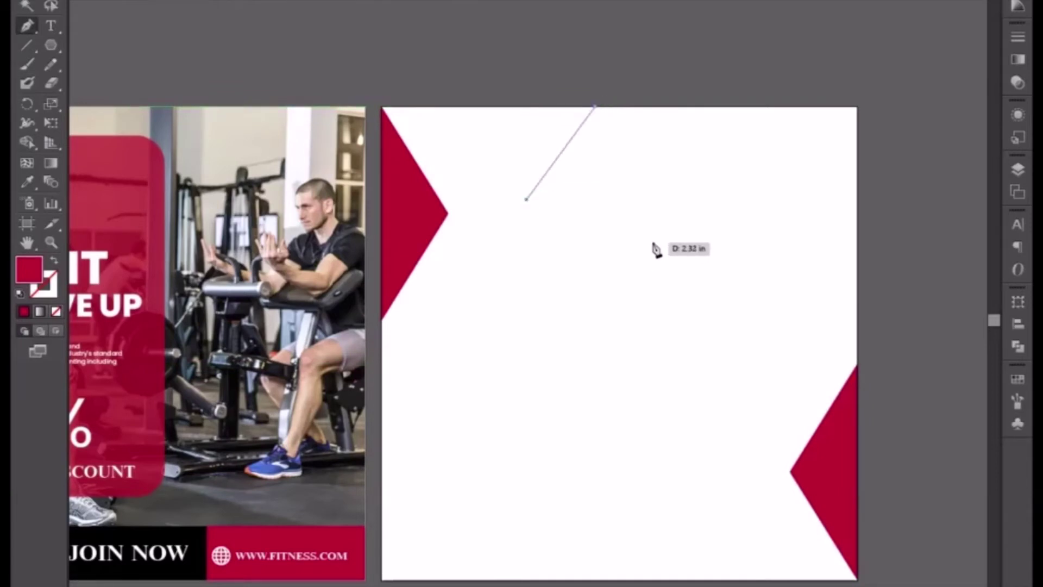
pyautogui.click(624, 266)
pyautogui.click(739, 107)
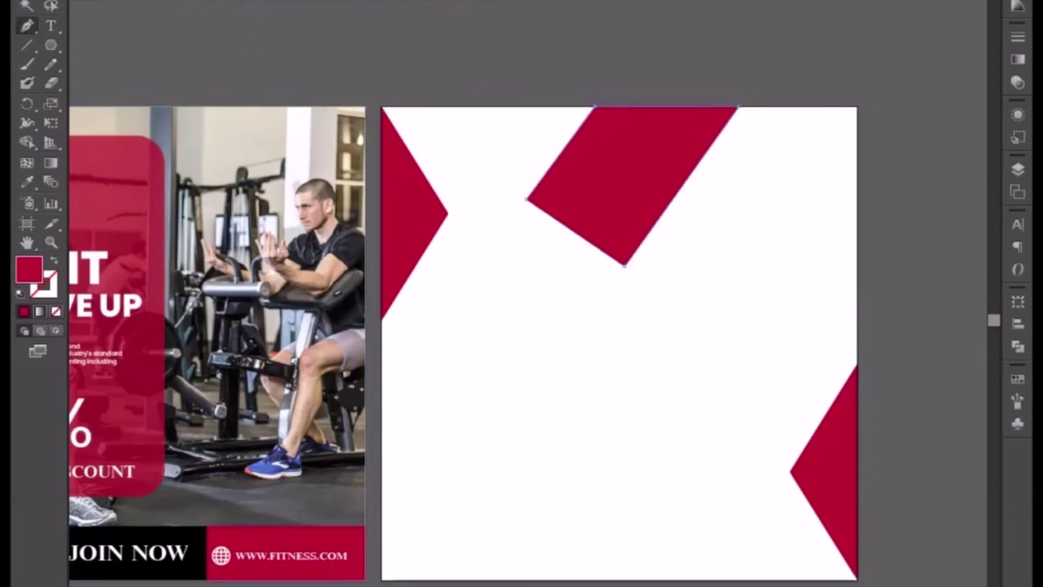
# Step: Widen the slanted shape by shifting its two left anchor points left and its lowest anchor point right
pyautogui.press('a')
pyautogui.moveTo(502, 72); pyautogui.dragTo(611, 259)
pyautogui.press('Left')
pyautogui.press('Left')
pyautogui.press('Left')
pyautogui.press('Left')
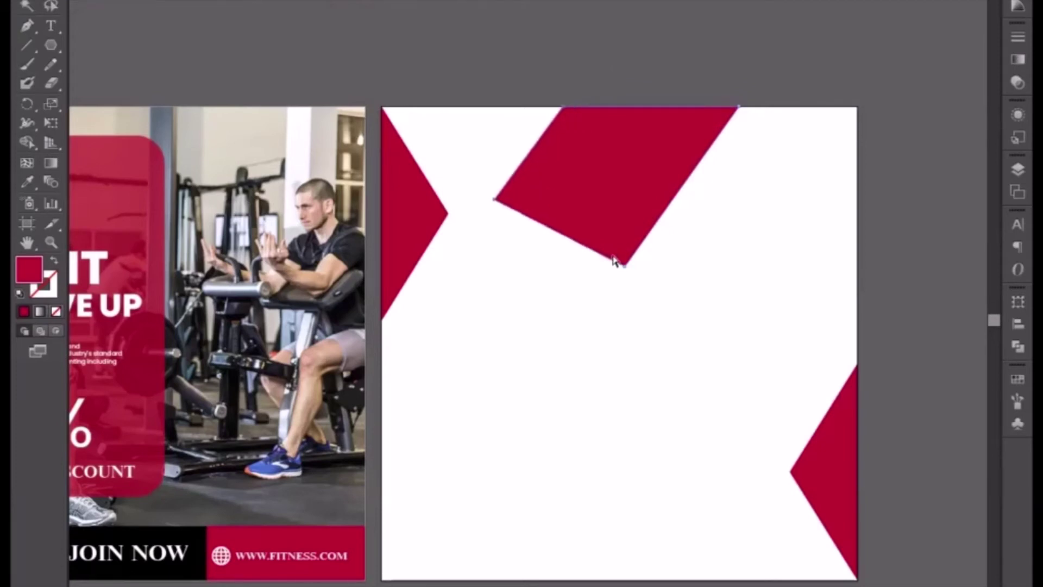
pyautogui.moveTo(625, 265); pyautogui.dragTo(652, 267)
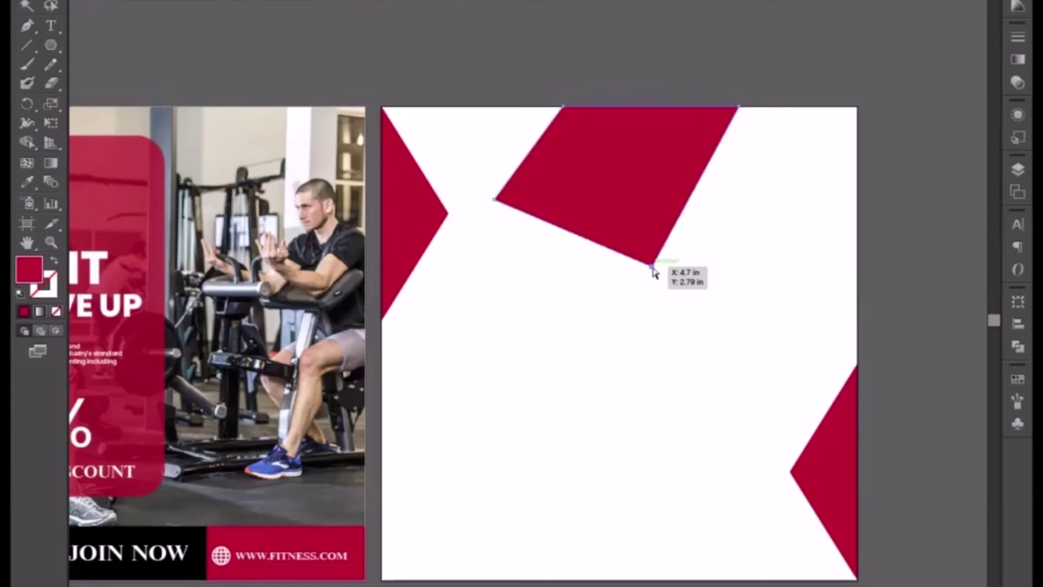
pyautogui.click(671, 265)
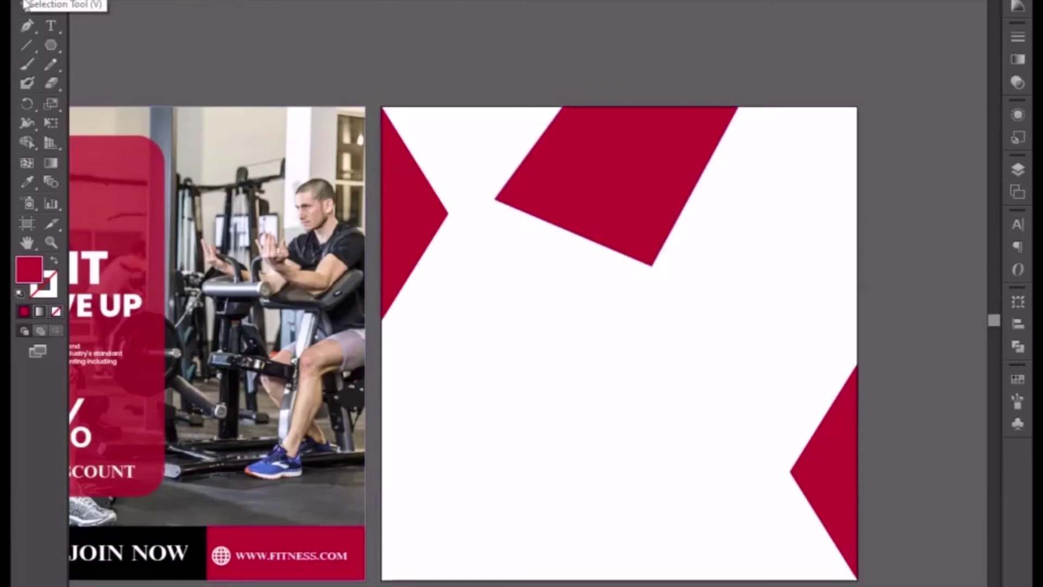
# Step: Draw a crimson circle overlapping the upper-left triangle and the lower-left corner of the slanted shape
pyautogui.moveTo(51, 45); pyautogui.dragTo(126, 82)
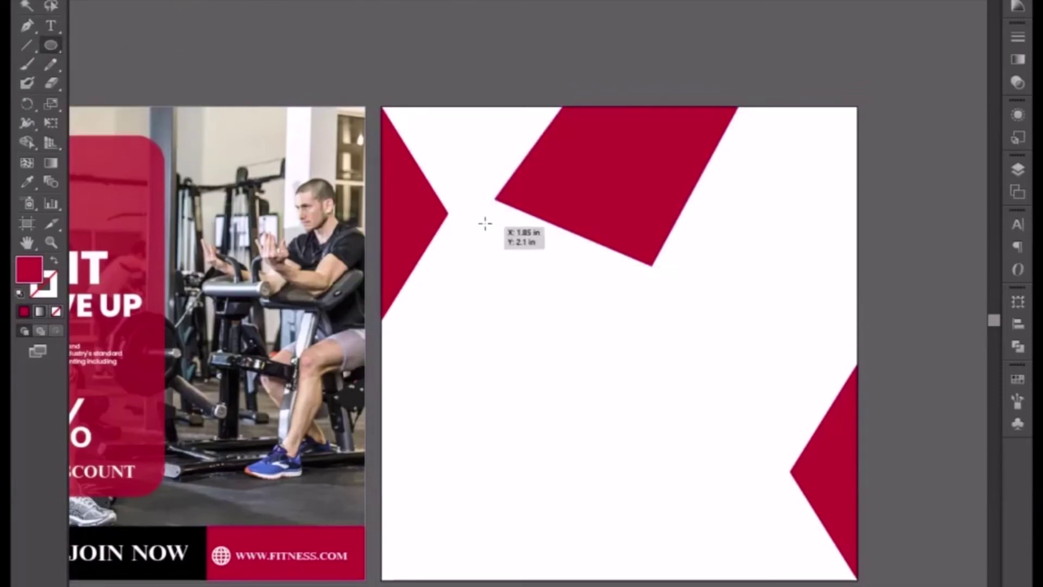
pyautogui.moveTo(418, 182); pyautogui.dragTo(526, 348)
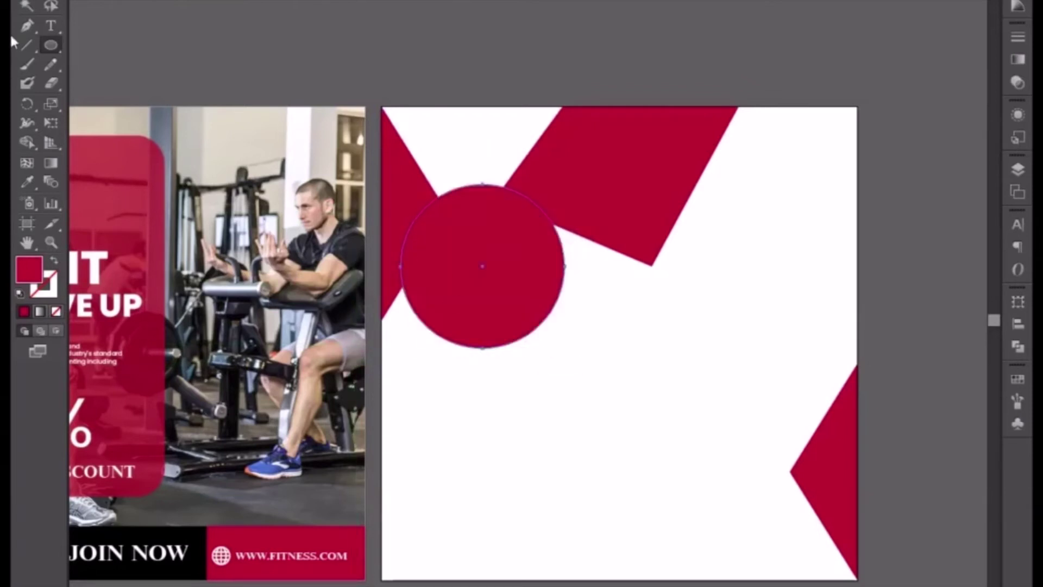
pyautogui.press('v')
pyautogui.press('a')
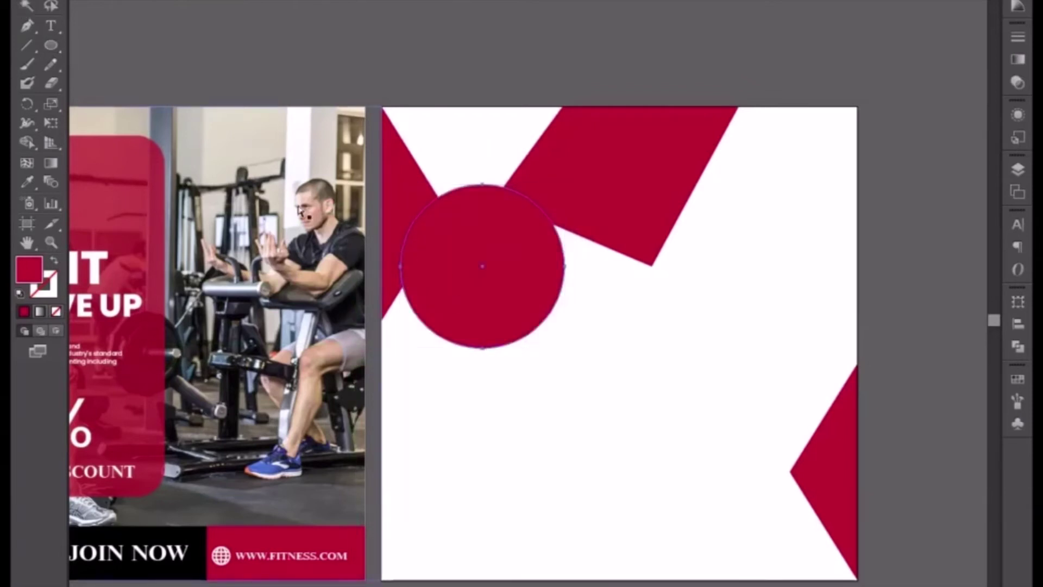
pyautogui.press('v')
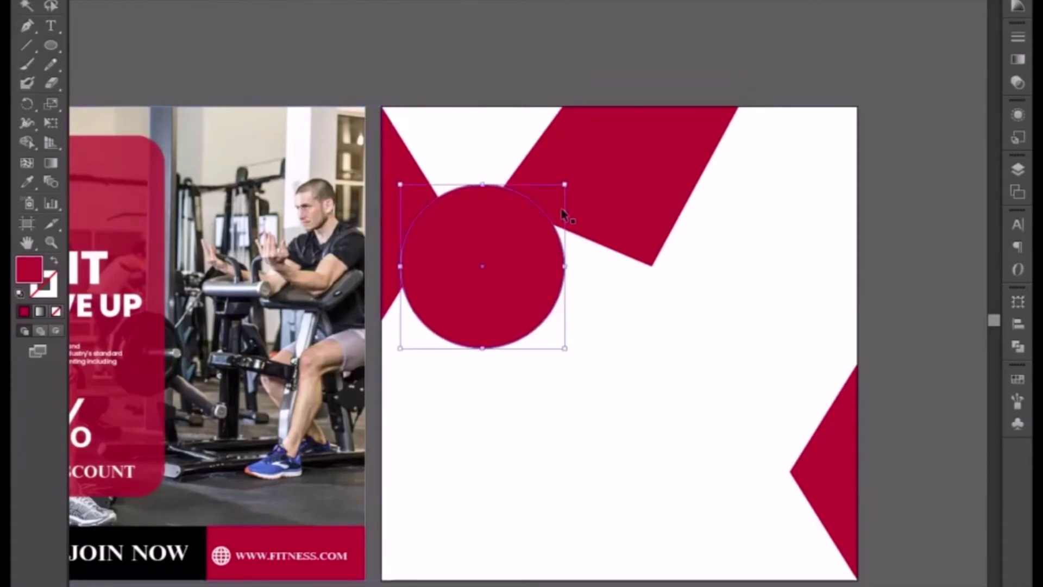
# Step: Add a smaller concentric copy inside the crimson circle and fill it with the black of the JOIN NOW box
pyautogui.moveTo(564, 182); pyautogui.dragTo(552, 196)
pyautogui.click(28, 187)
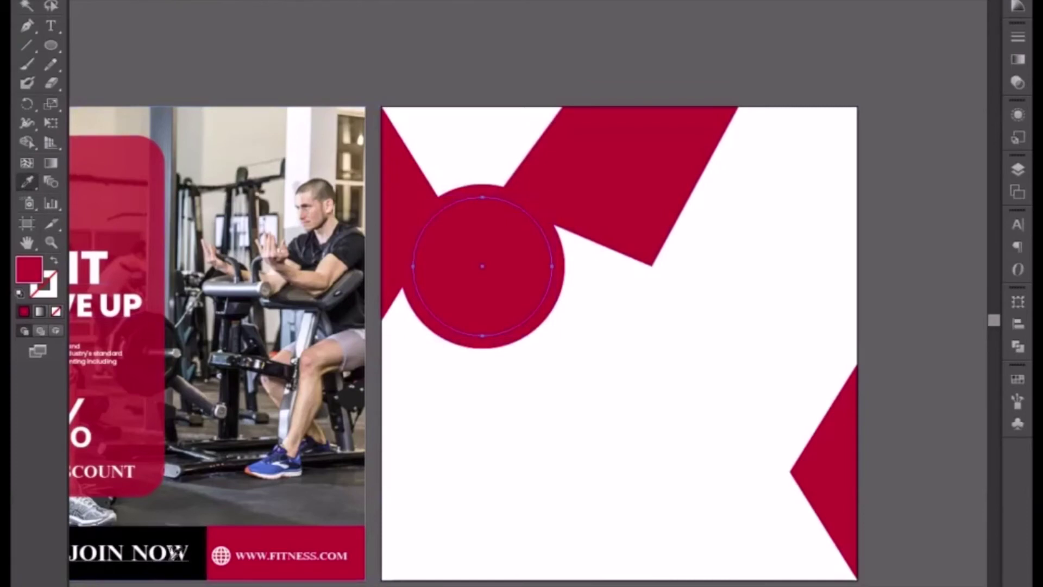
pyautogui.click(184, 561)
pyautogui.click(32, 4)
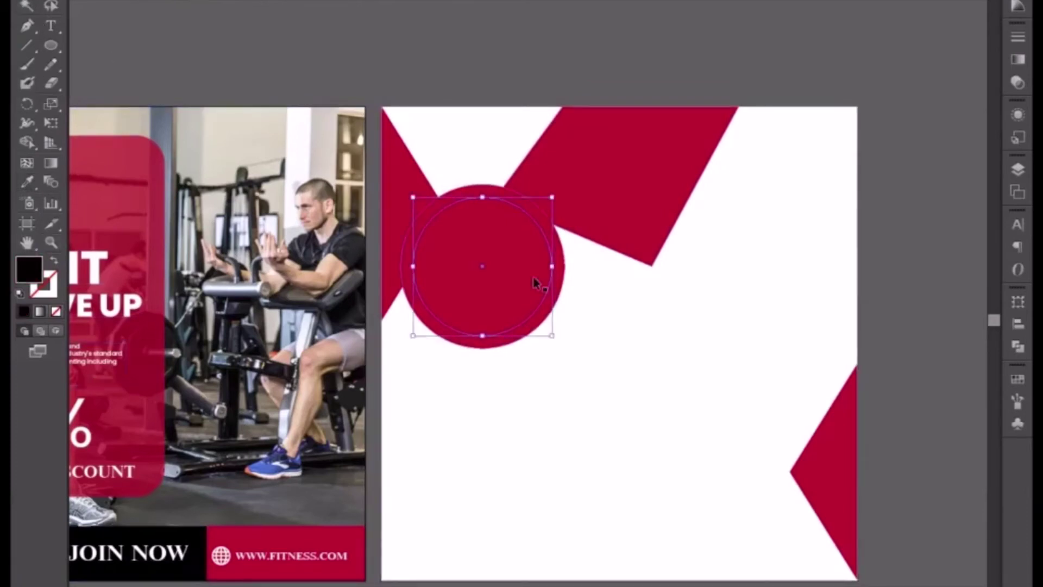
# Step: Bring the black circle in front of the crimson one, enlarge it slightly for a thinner ring, and group both circles
pyautogui.rightClick(537, 281)
pyautogui.moveTo(625, 510)
pyautogui.click(736, 509)
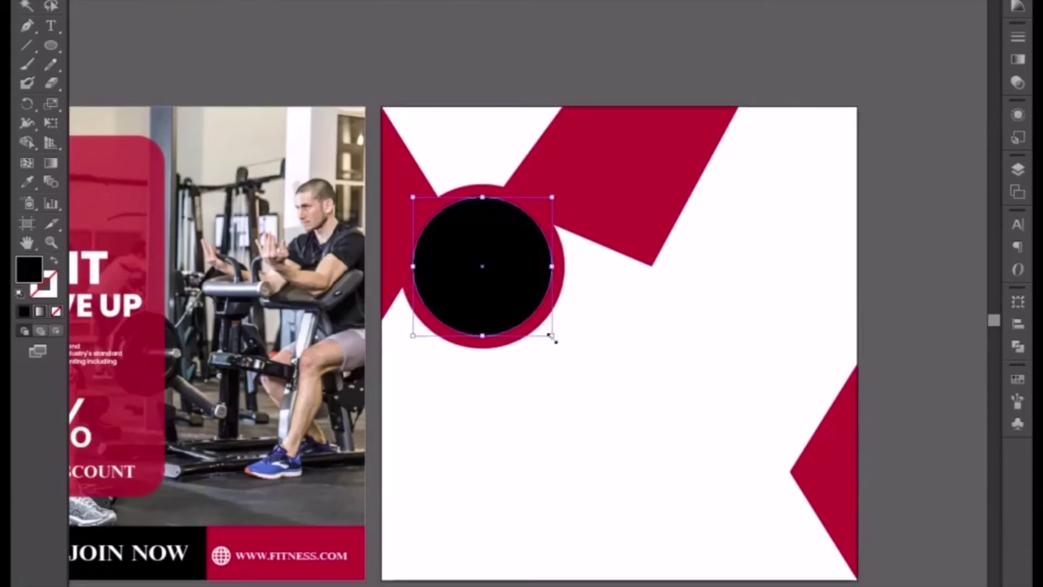
pyautogui.moveTo(552, 337); pyautogui.dragTo(557, 344)
pyautogui.click(506, 402)
pyautogui.click(467, 300)
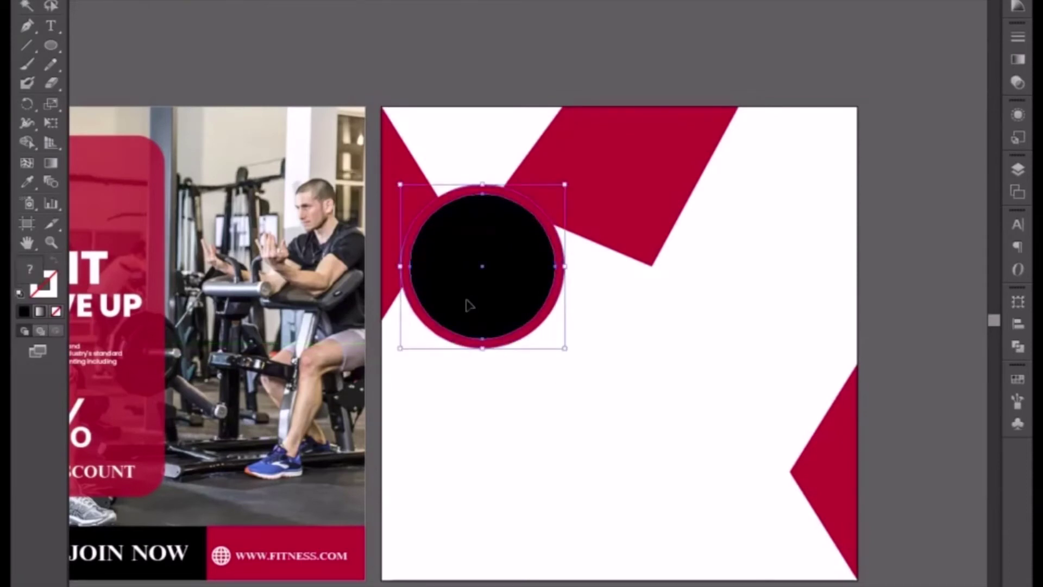
# Step: Try out an enlarged copy of the grouped circles on the right half of the artboard and delete it
pyautogui.moveTo(484, 302); pyautogui.dragTo(628, 310)
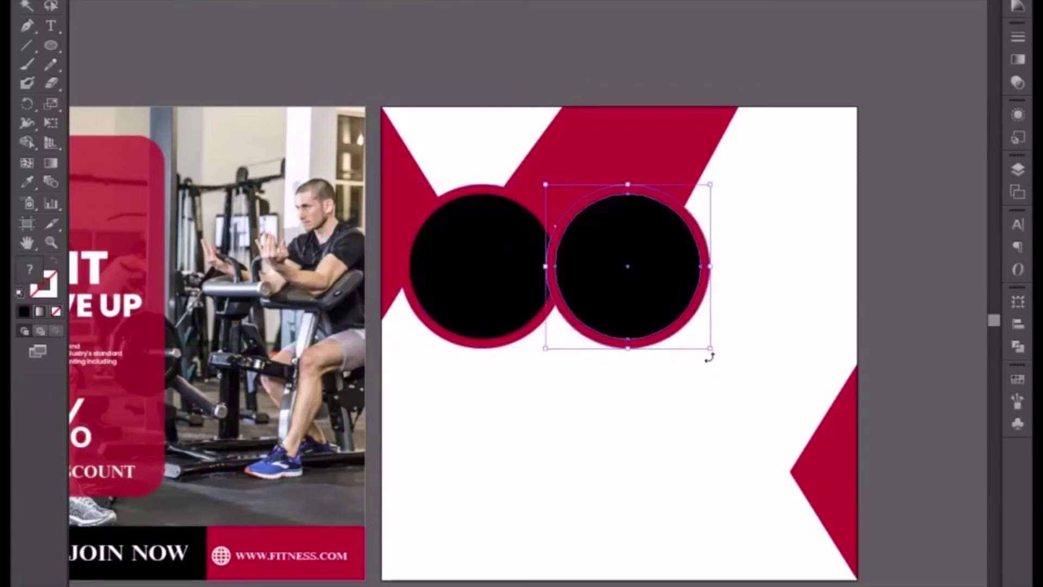
pyautogui.moveTo(710, 348); pyautogui.dragTo(800, 438)
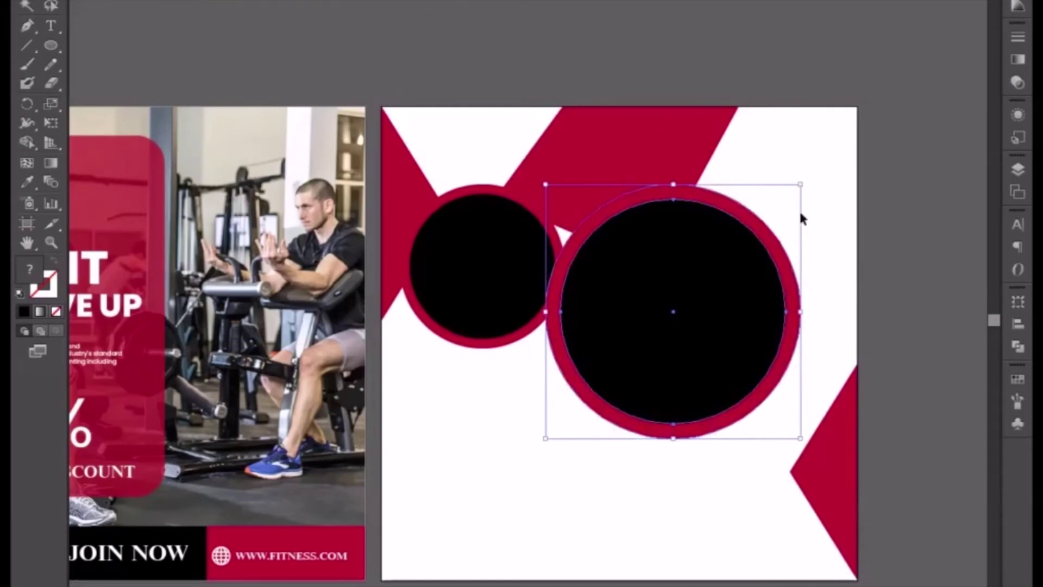
pyautogui.moveTo(801, 184); pyautogui.dragTo(824, 161)
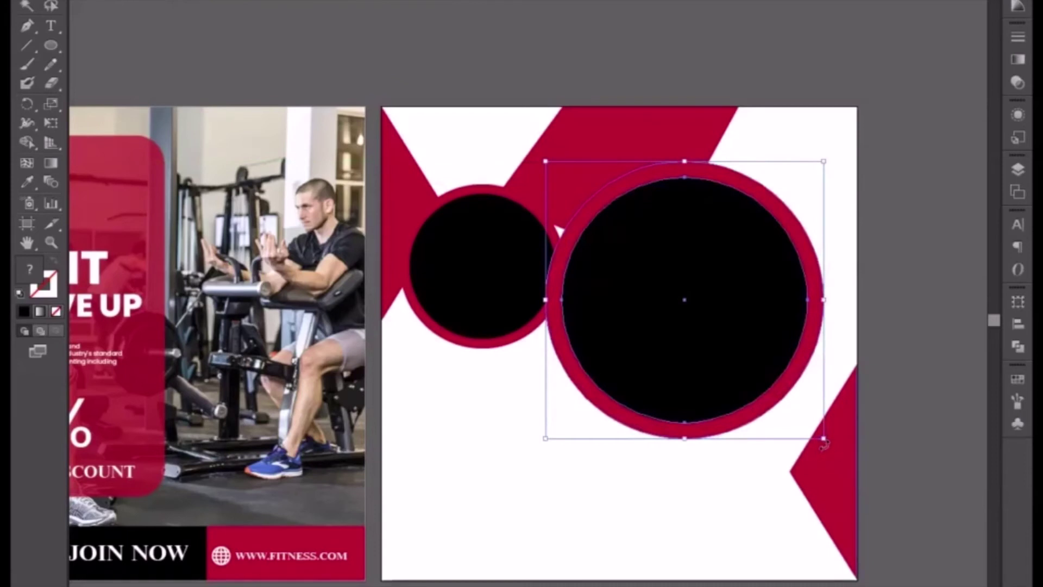
pyautogui.moveTo(825, 443); pyautogui.dragTo(872, 504)
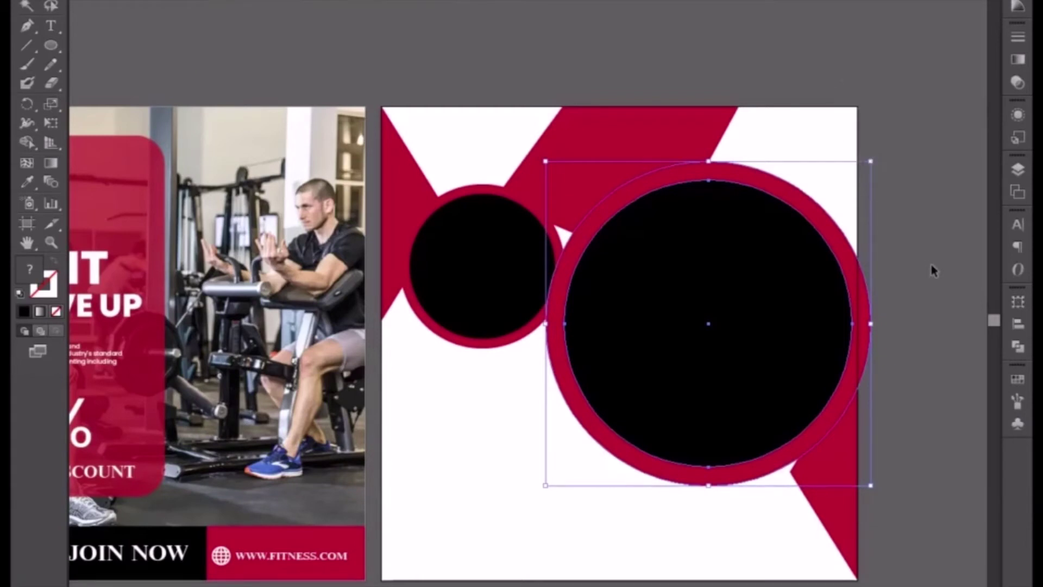
pyautogui.click(934, 286)
pyautogui.click(745, 298)
pyautogui.press('Delete')
# Step: Ungroup the two circles and swap the outer circle's crimson fill to its stroke, leaving it without a fill
pyautogui.click(437, 304)
pyautogui.rightClick(476, 314)
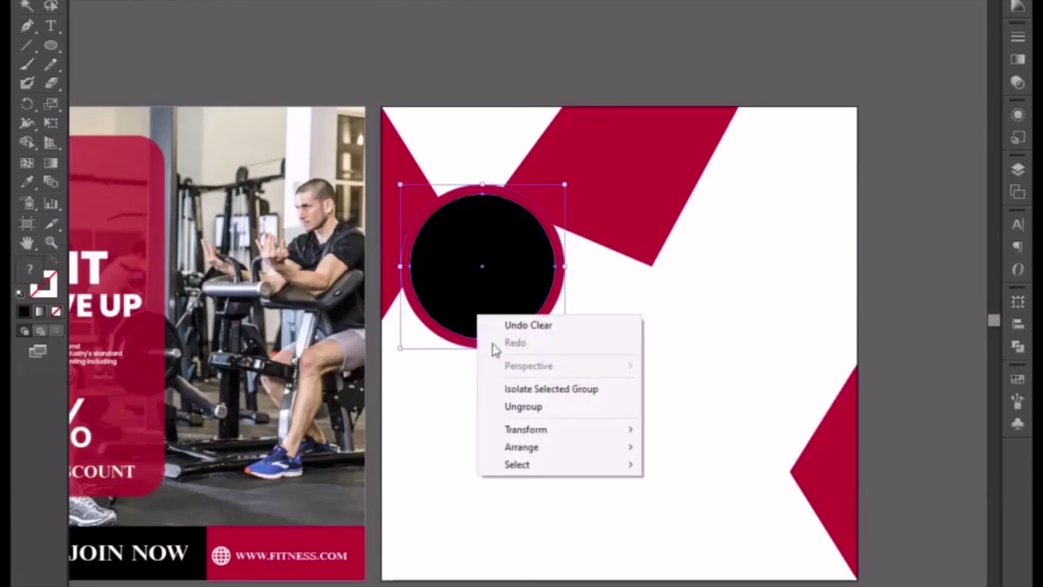
pyautogui.click(531, 409)
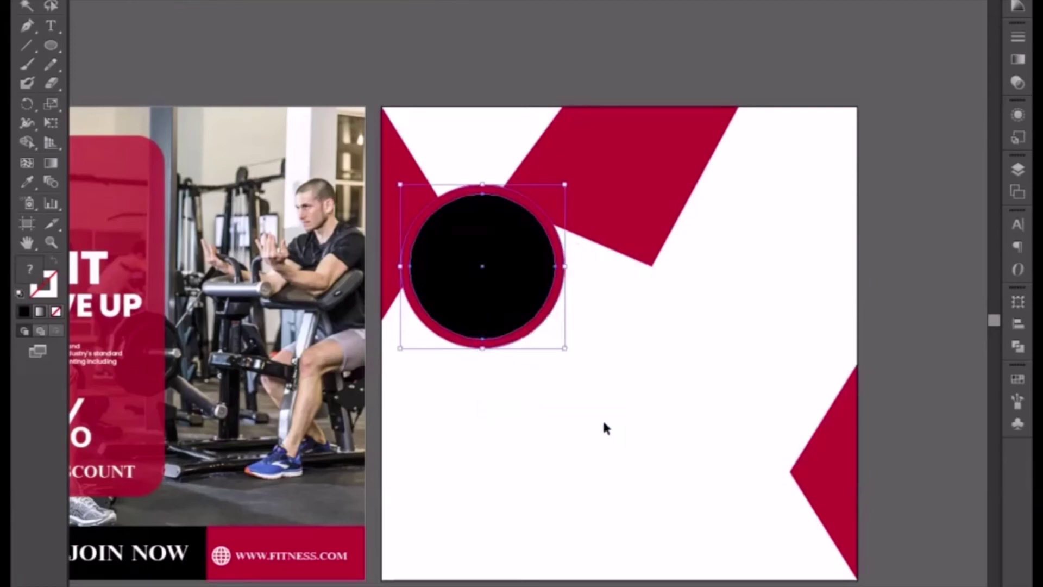
pyautogui.click(500, 374)
pyautogui.click(500, 352)
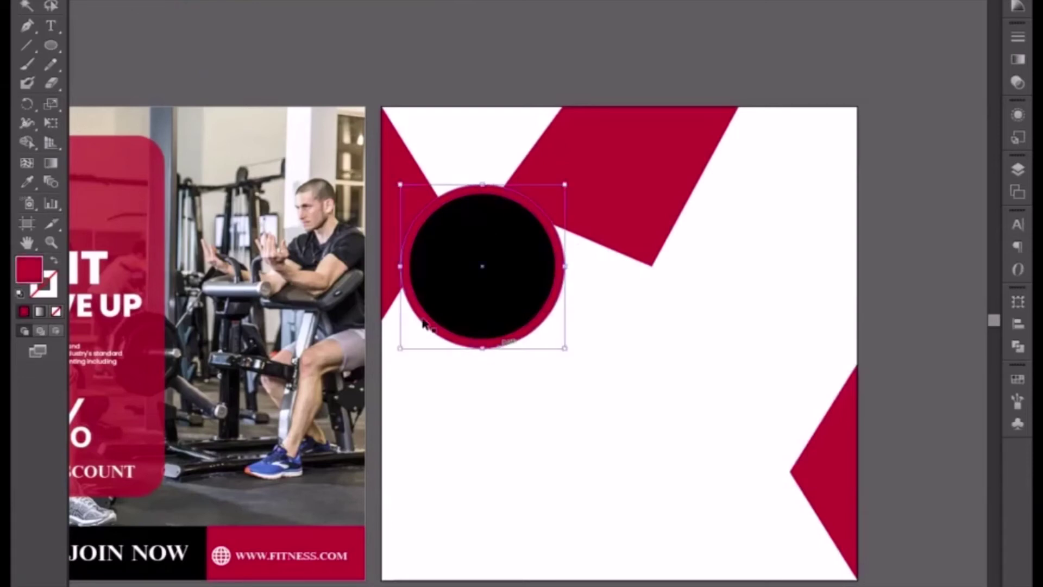
pyautogui.click(55, 263)
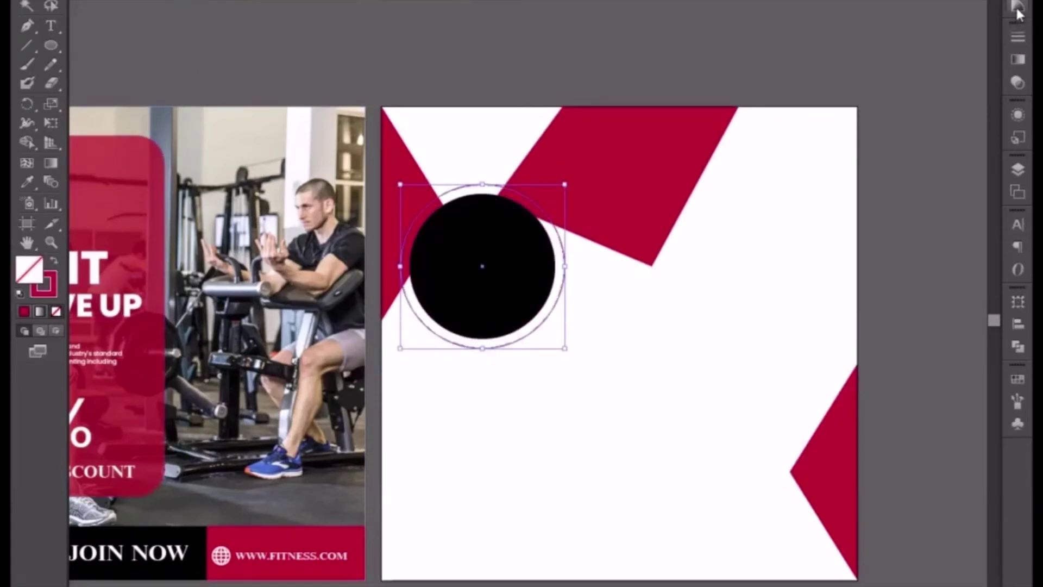
# Step: Set the stroke weight of the outer crimson ring to 14 pt
pyautogui.click(1018, 37)
pyautogui.click(902, 46)
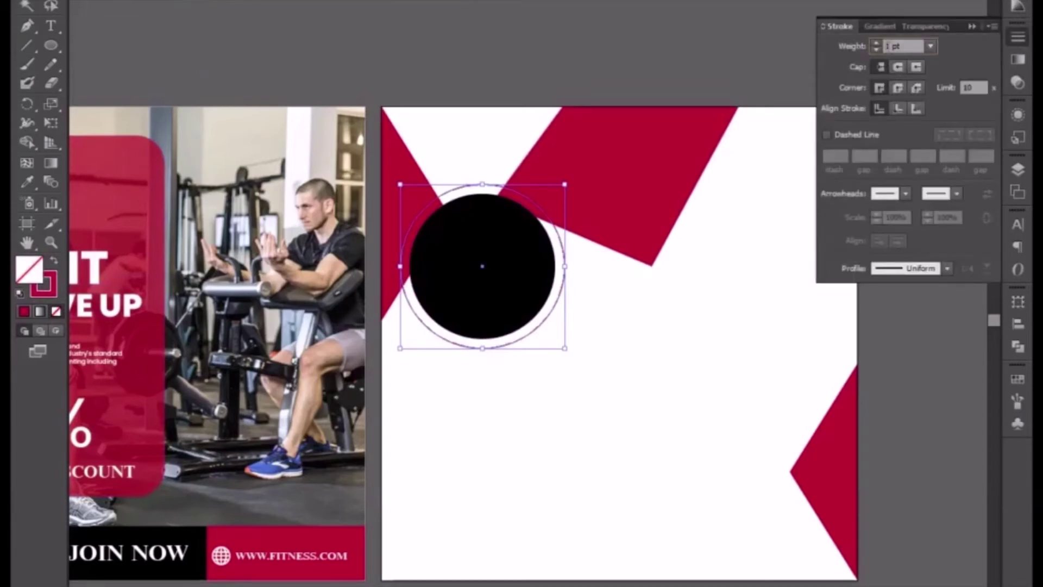
pyautogui.press('Up')
pyautogui.press('Up')
pyautogui.press('Up')
pyautogui.press('Up')
pyautogui.press('Up')
pyautogui.press('Up')
pyautogui.press('Up')
pyautogui.press('Up')
pyautogui.press('Up')
pyautogui.press('Up')
pyautogui.press('Up')
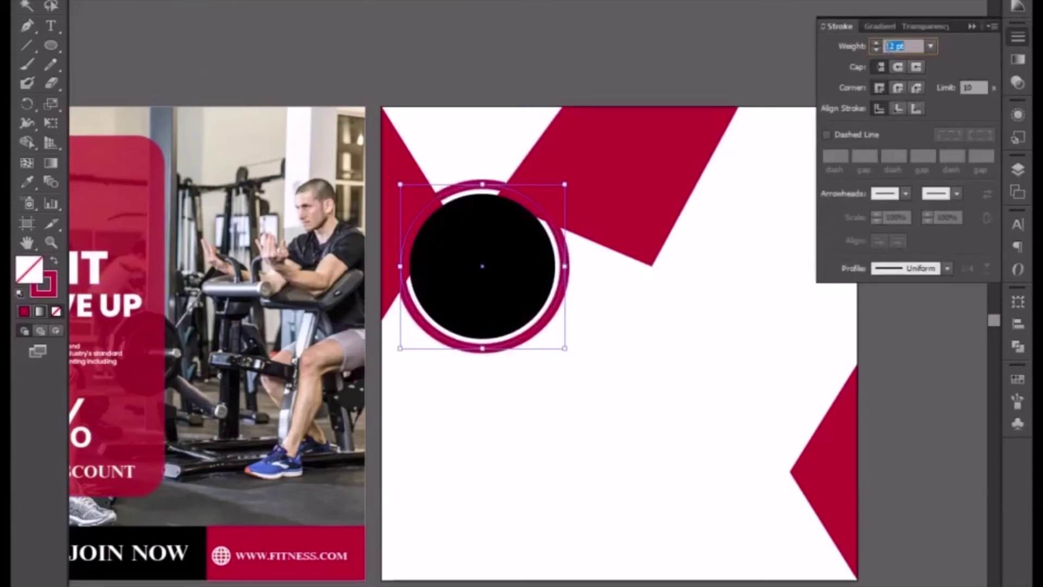
pyautogui.press('Up')
pyautogui.press('Up')
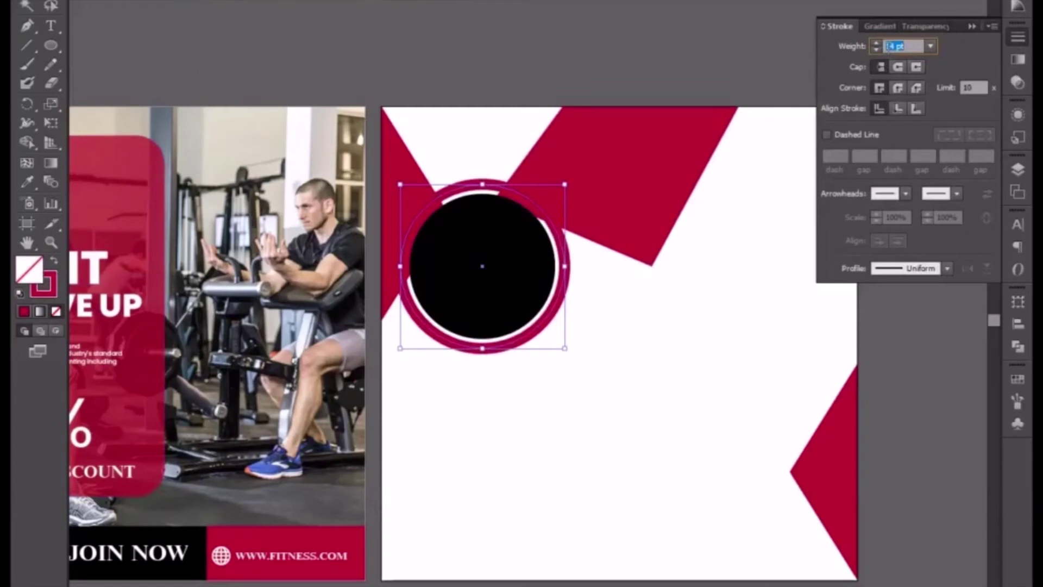
# Step: Enlarge the black circle from its centre until it reaches the crimson ring, and send it to the back
pyautogui.press('Up')
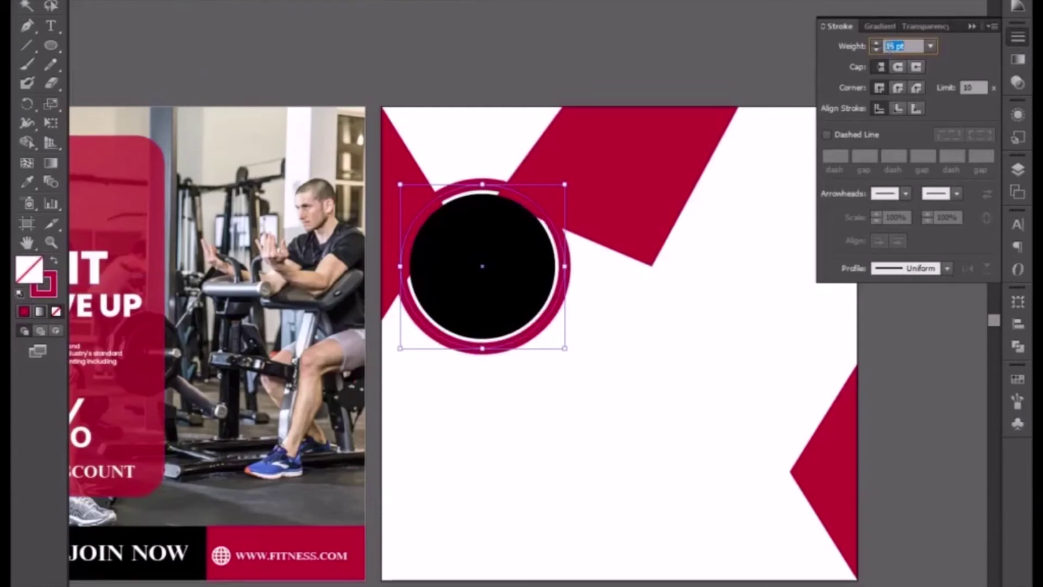
pyautogui.press('Down')
pyautogui.click(479, 264)
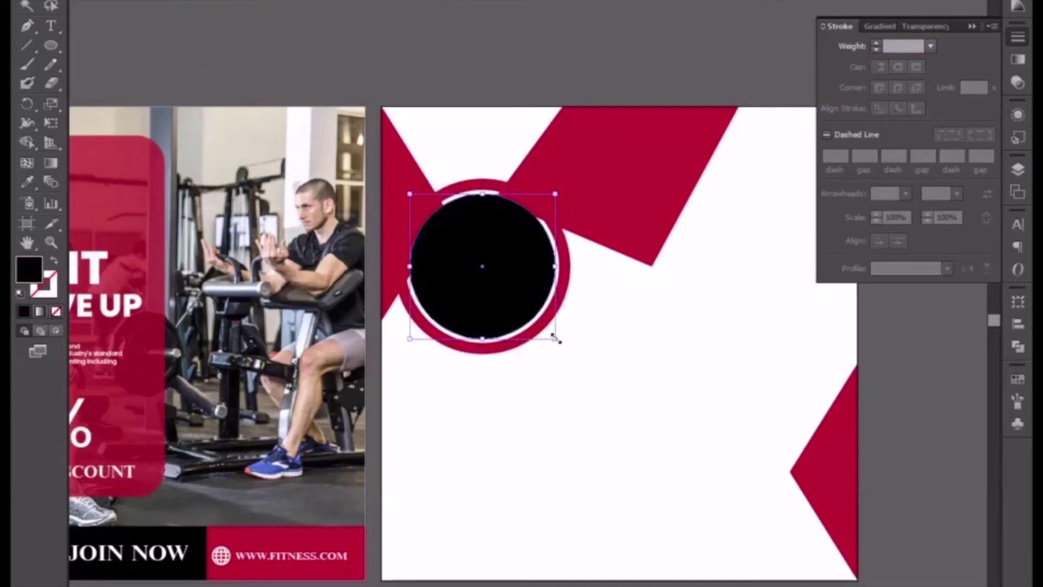
pyautogui.moveTo(559, 340); pyautogui.dragTo(563, 346)
pyautogui.rightClick(510, 304)
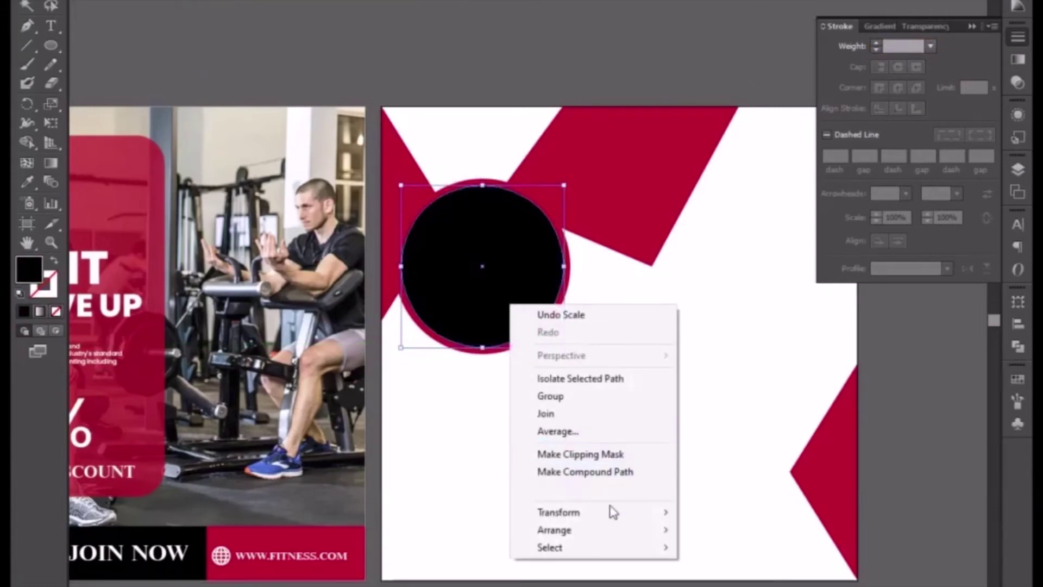
pyautogui.moveTo(608, 538)
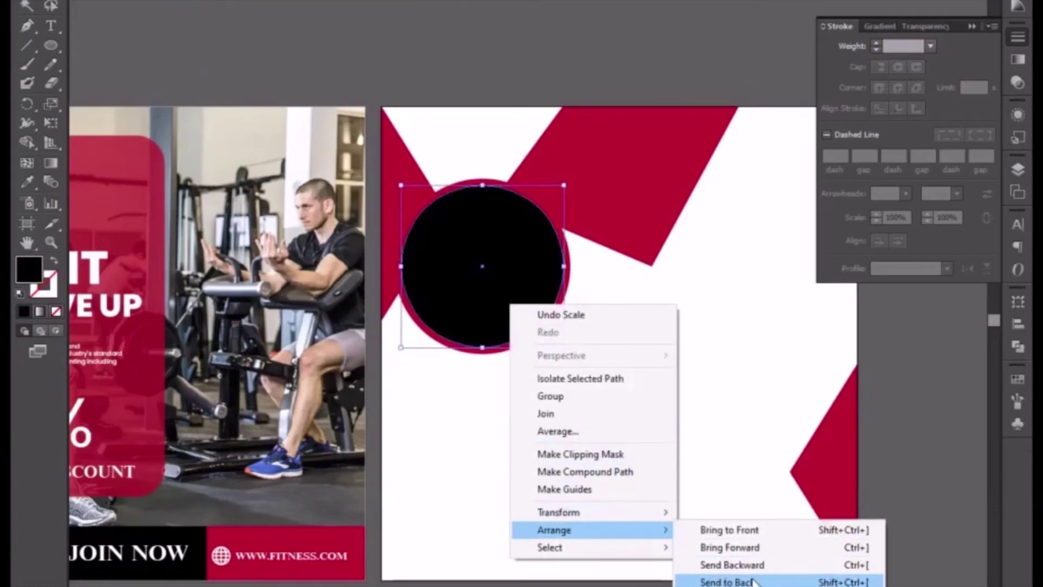
pyautogui.click(717, 582)
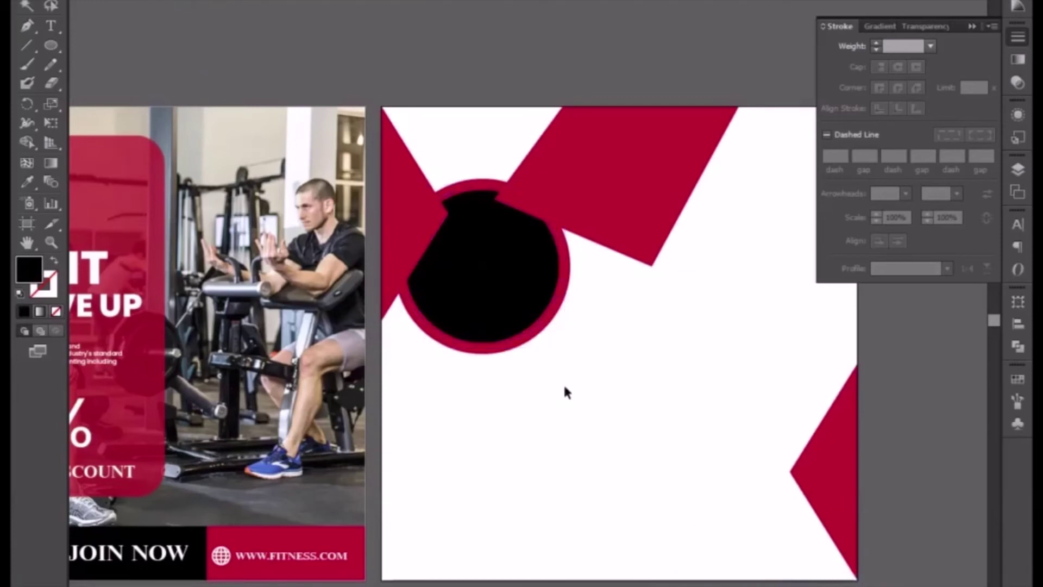
# Step: Select the black circle together with its crimson ring and bring both in front of the crimson shapes
pyautogui.moveTo(564, 383); pyautogui.dragTo(480, 293)
pyautogui.rightClick(482, 294)
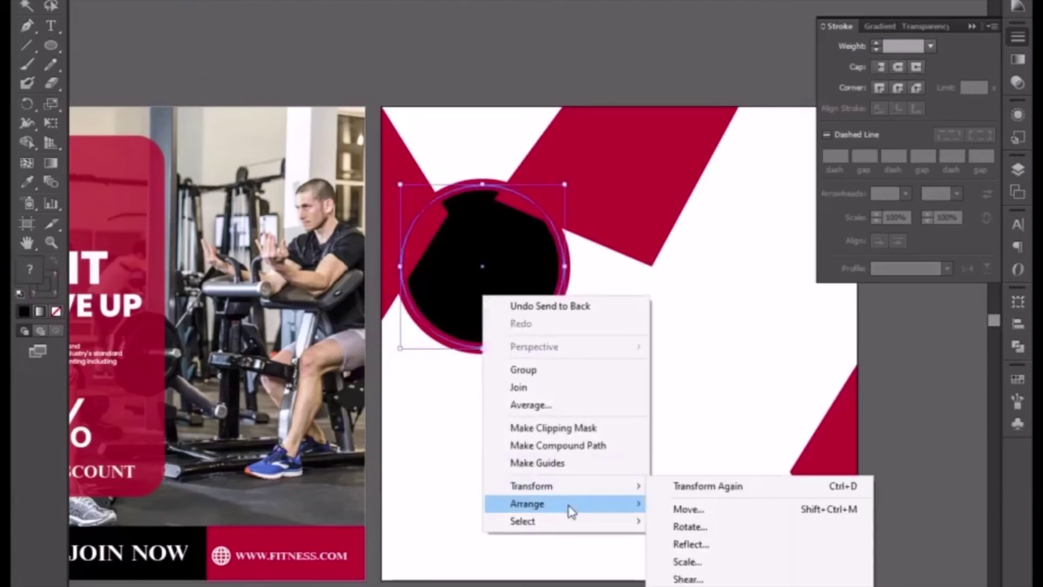
pyautogui.moveTo(571, 504)
pyautogui.click(702, 500)
pyautogui.click(606, 381)
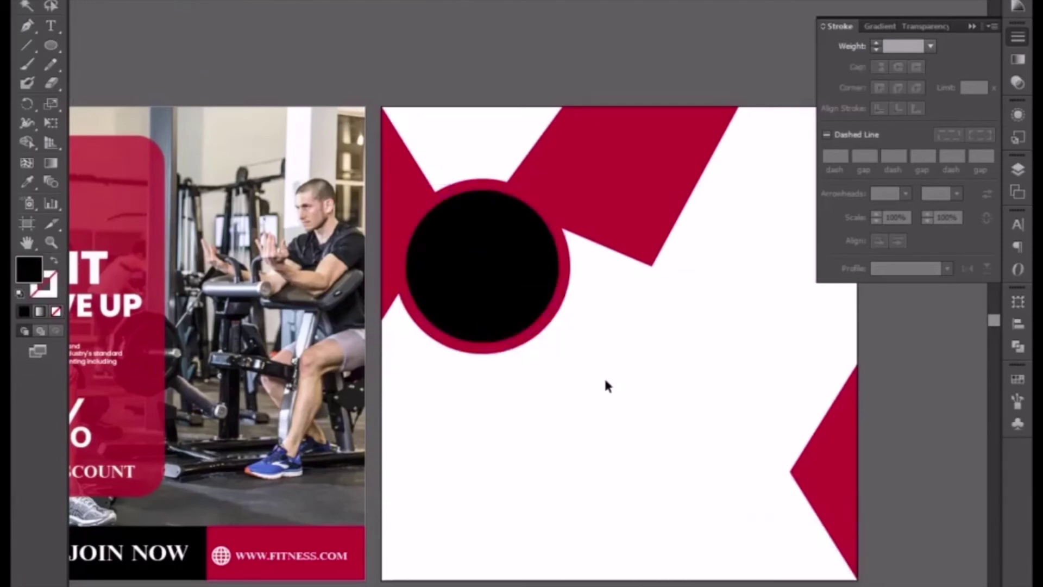
# Step: Duplicate the ringed circle to the right, enlarge the copy to about twice its size past the artboard's right edge, and nudge it up
pyautogui.moveTo(554, 394)
pyautogui.mouseDown()
pyautogui.moveTo(483, 294)
pyautogui.moveTo(647, 294)
pyautogui.moveTo(617, 292)
pyautogui.moveTo(626, 293)
pyautogui.mouseUp()
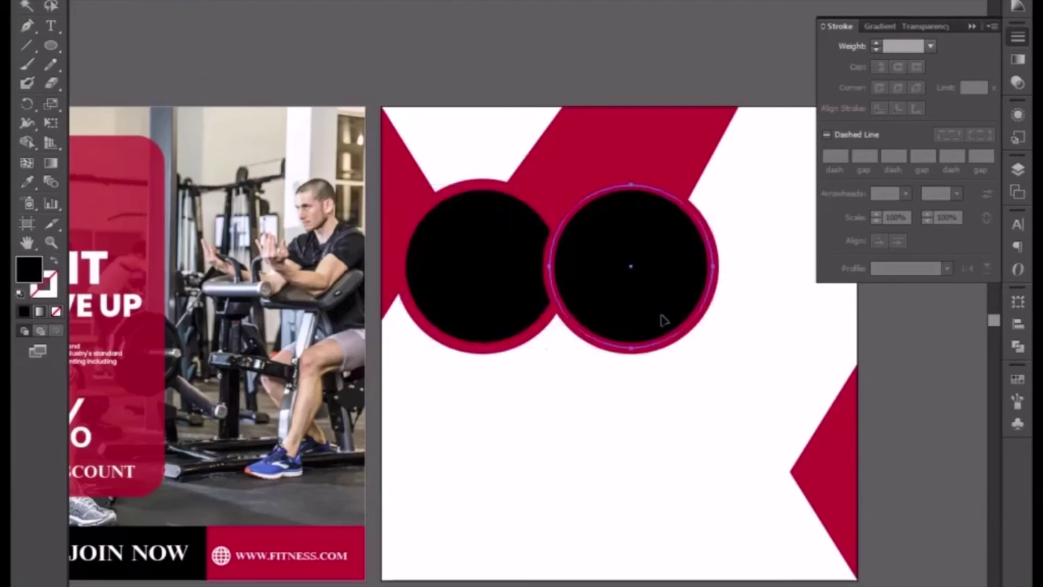
pyautogui.moveTo(717, 368); pyautogui.dragTo(672, 429)
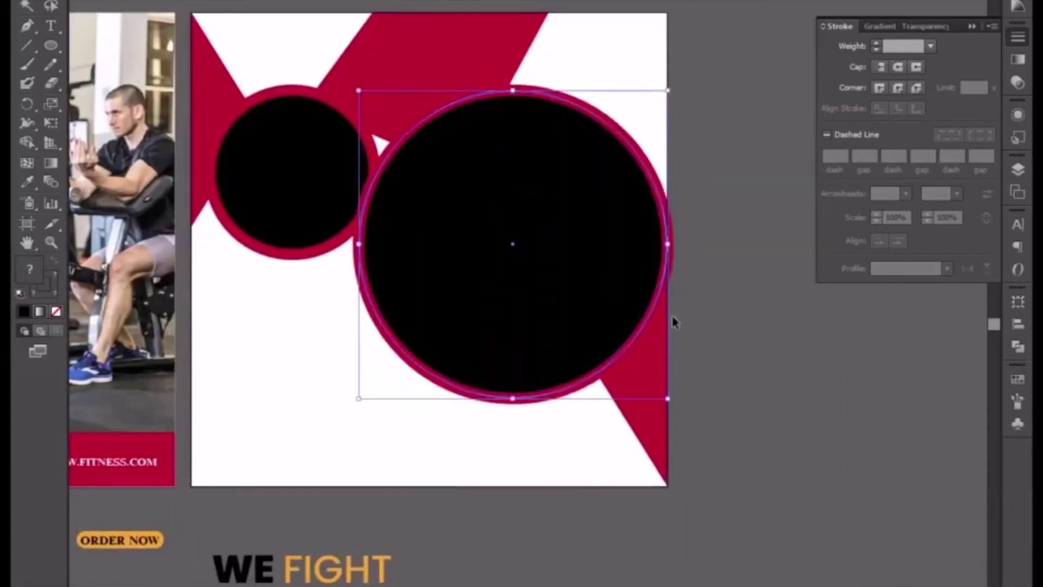
pyautogui.scroll(4, 687, 294)
pyautogui.moveTo(639, 283); pyautogui.dragTo(649, 266)
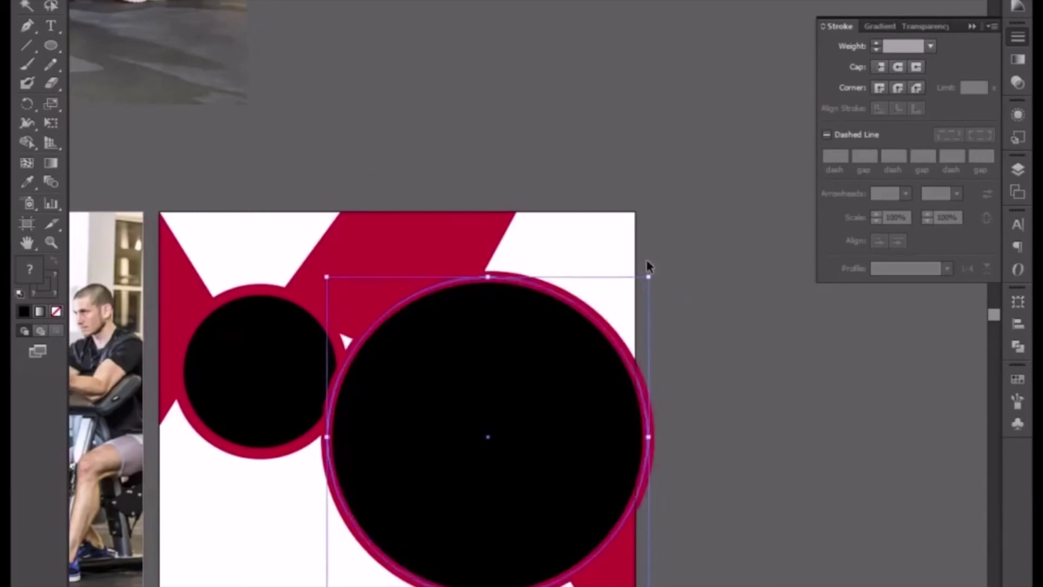
pyautogui.moveTo(649, 586); pyautogui.dragTo(655, 586)
pyautogui.click(712, 546)
pyautogui.click(554, 505)
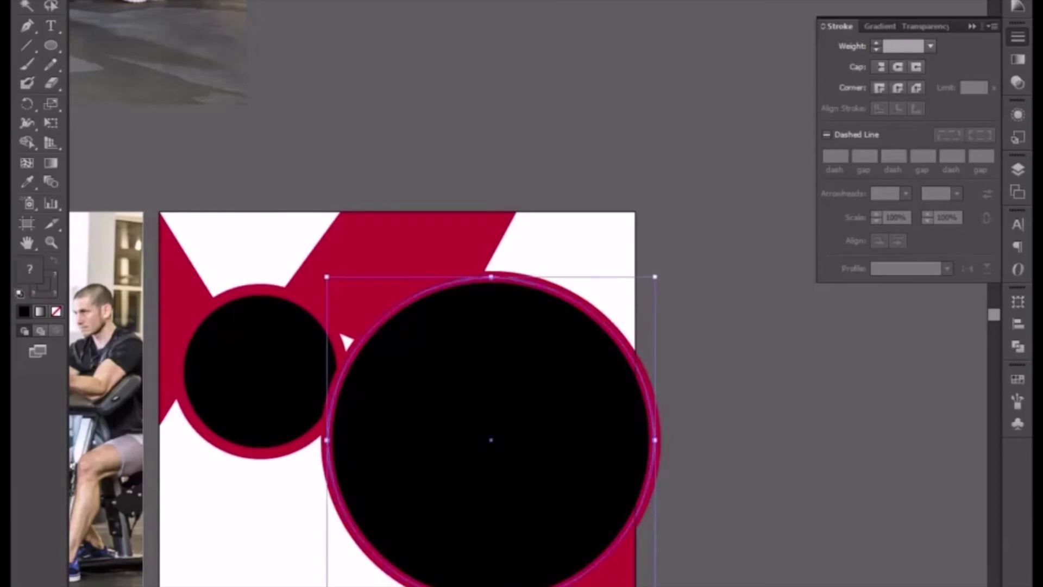
pyautogui.hotkey('shift', 'Up')
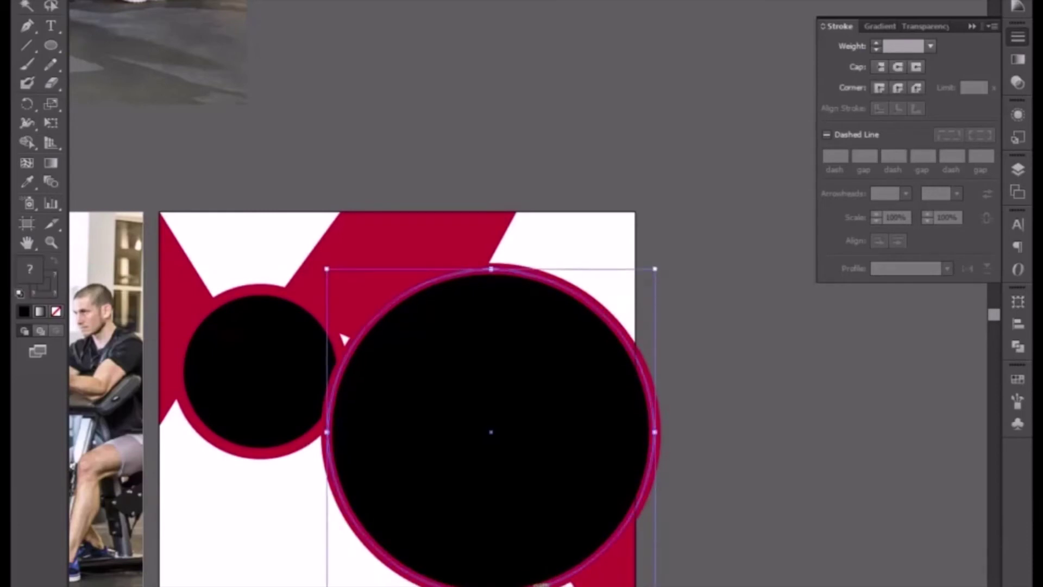
# Step: Nudge the small ringed circle down slightly and enlarge it proportionally so it extends further behind the large one
pyautogui.click(249, 416)
pyautogui.press('Down')
pyautogui.press('Down')
pyautogui.press('Down')
pyautogui.press('Down')
pyautogui.press('Down')
pyautogui.press('Down')
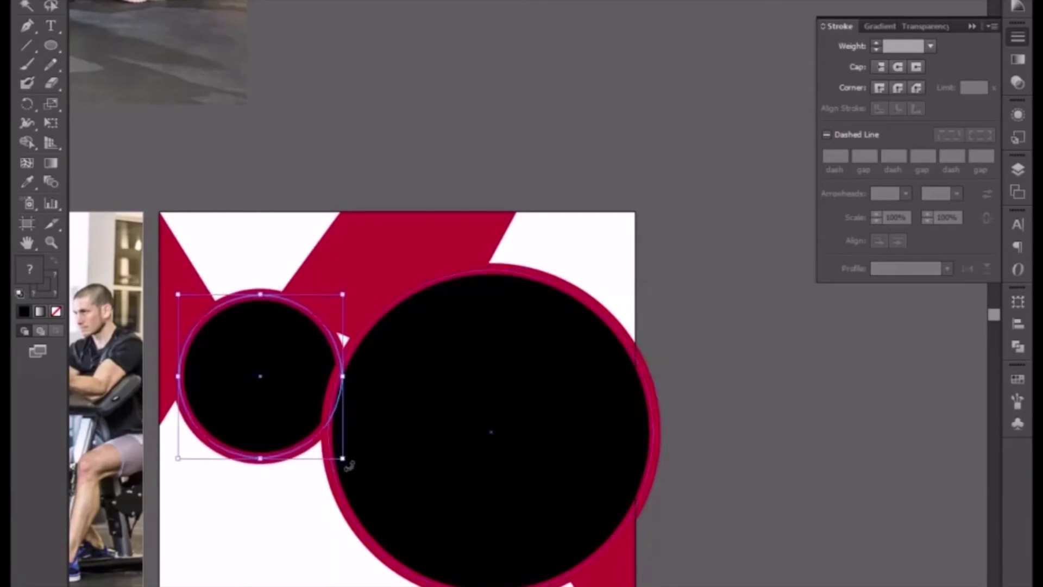
pyautogui.moveTo(342, 458); pyautogui.dragTo(373, 488)
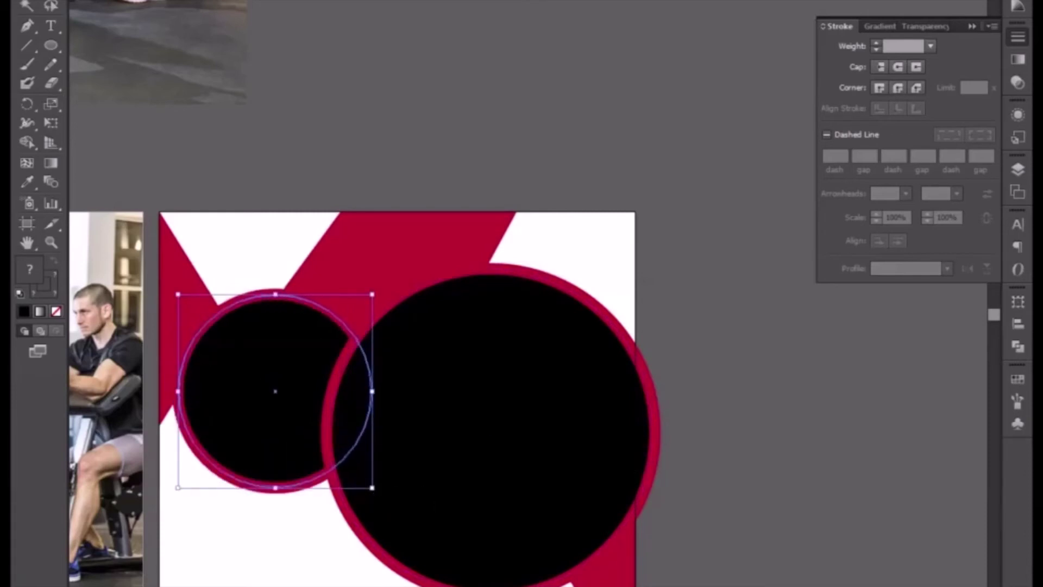
# Step: Nudge the large ringed circle upward in small increments and deselect it
pyautogui.click(504, 553)
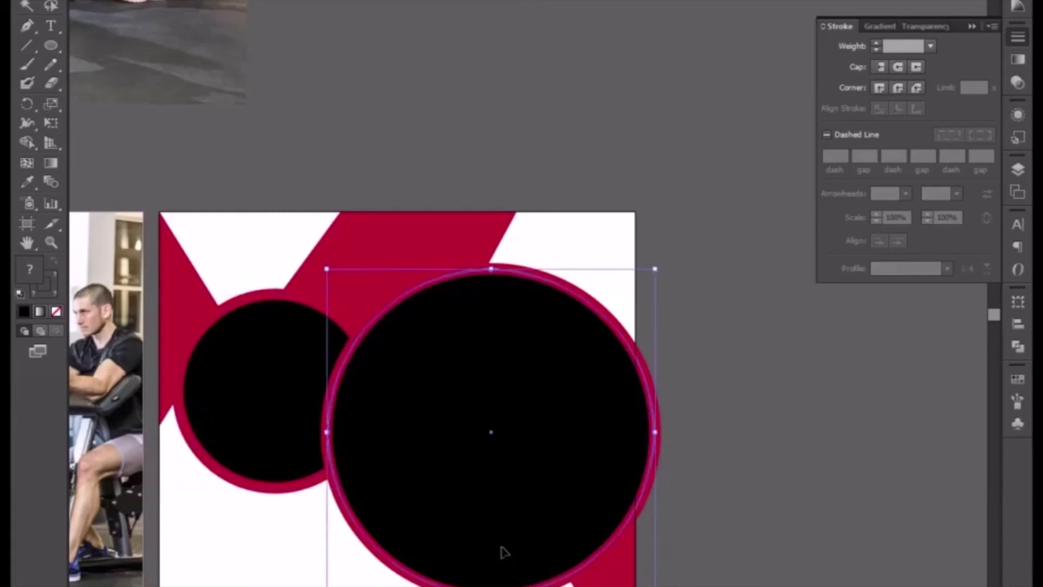
pyautogui.press('Up')
pyautogui.press('Up')
pyautogui.press('Up')
pyautogui.press('Up')
pyautogui.press('Up')
pyautogui.press('Up')
pyautogui.press('Up')
pyautogui.press('Up')
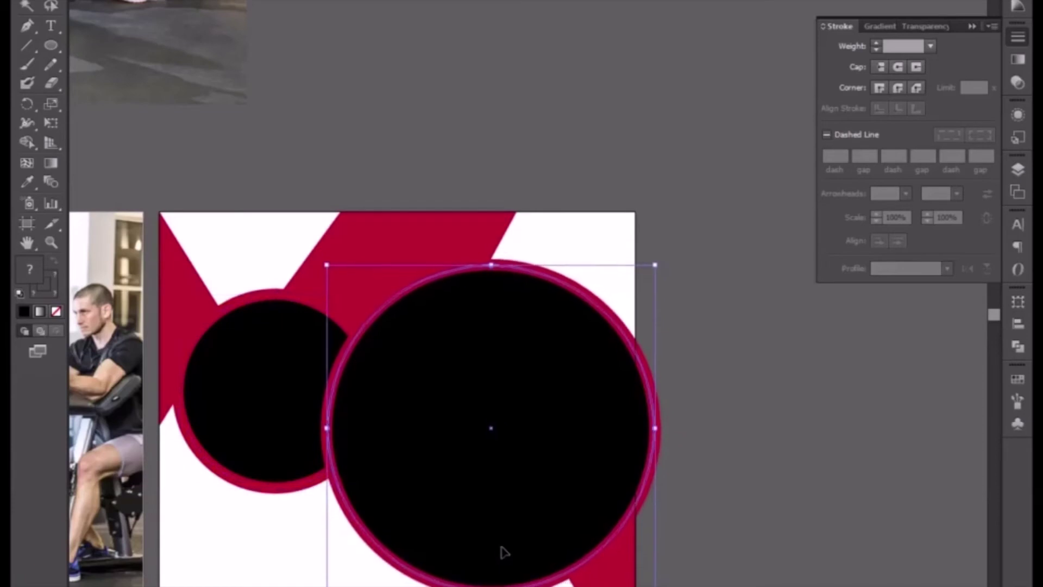
pyautogui.press('Up')
pyautogui.press('Up')
pyautogui.press('Up')
pyautogui.press('Up')
pyautogui.press('Up')
pyautogui.press('Up')
pyautogui.press('Up')
pyautogui.press('Up')
pyautogui.press('Up')
pyautogui.press('Up')
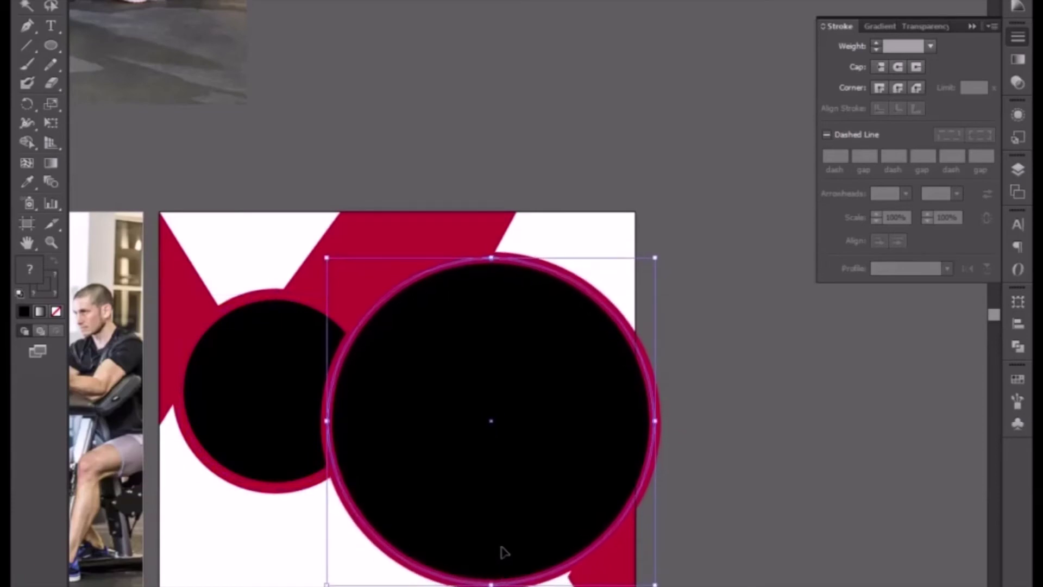
pyautogui.press('Up')
pyautogui.press('Up')
pyautogui.press('Up')
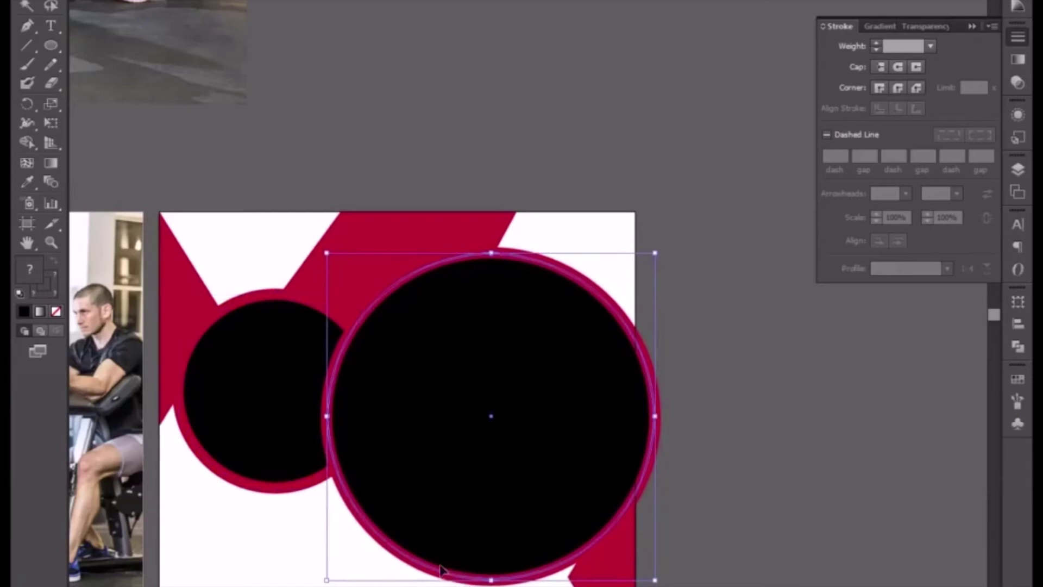
pyautogui.hotkey('ctrl', 'shift', 'a')
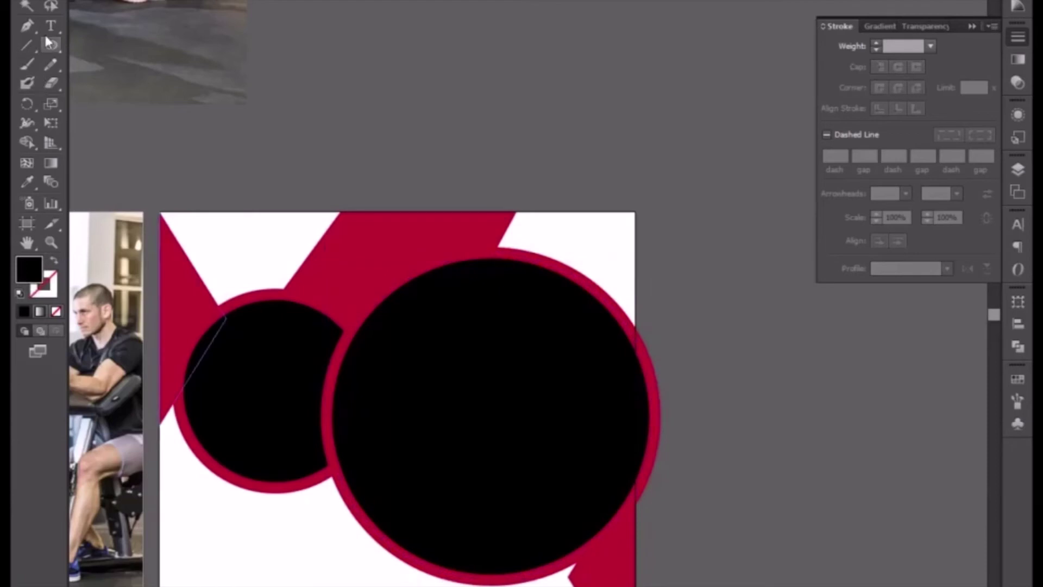
# Step: Shift the large ringed circle slightly to the right, shrink it a little, and fine-tune its position over the small one
pyautogui.moveTo(47, 42); pyautogui.dragTo(81, 43)
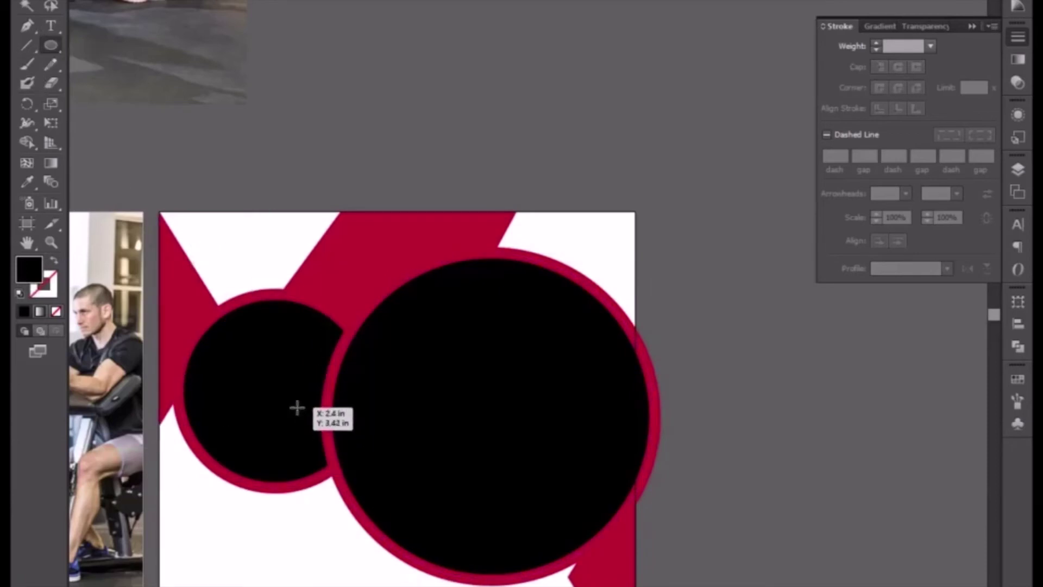
pyautogui.click(26, 6)
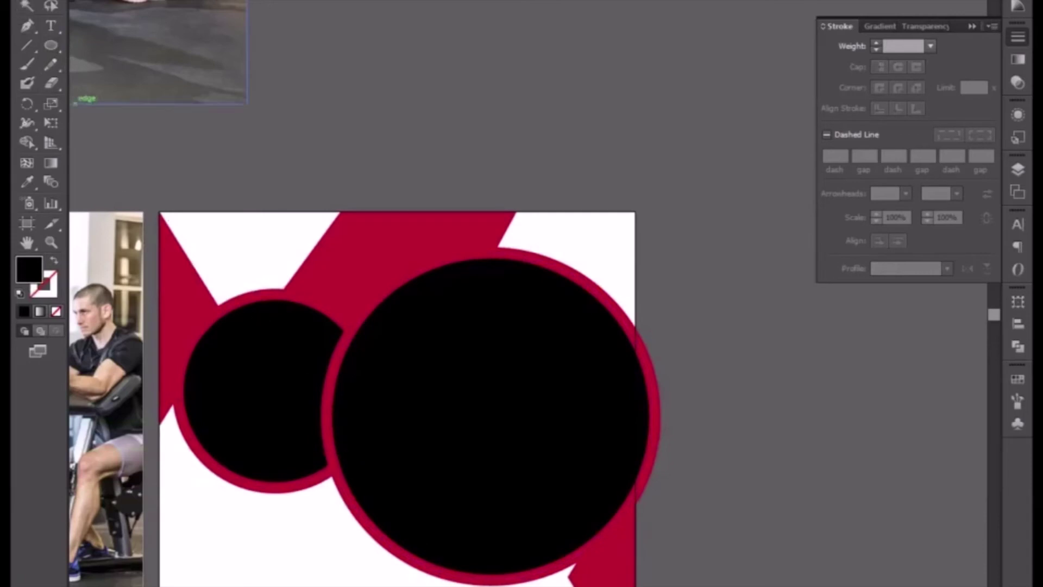
pyautogui.click(326, 392)
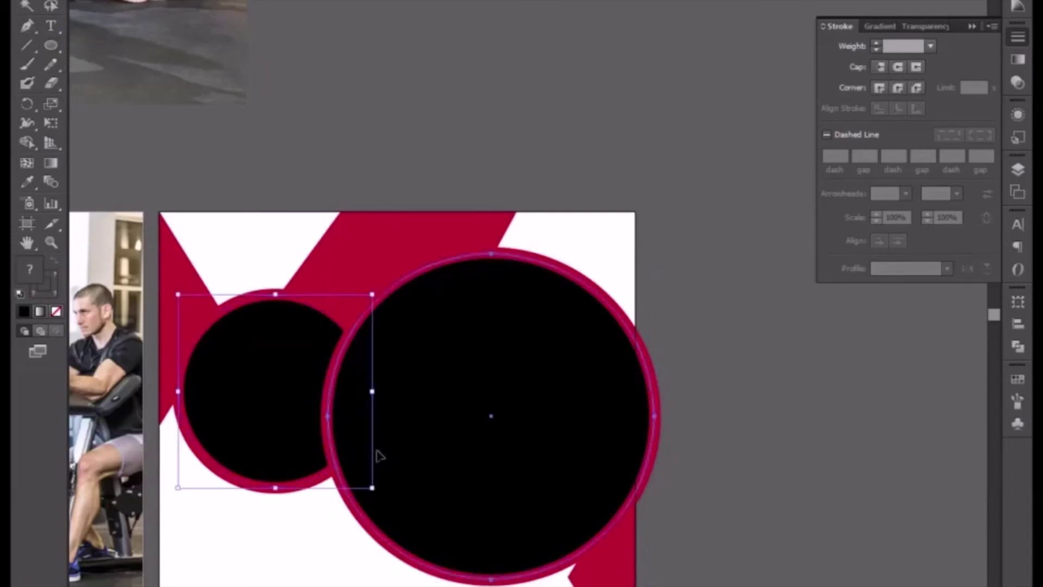
pyautogui.click(393, 458)
pyautogui.press('Right')
pyautogui.press('Right')
pyautogui.press('Right')
pyautogui.press('Right')
pyautogui.press('Right')
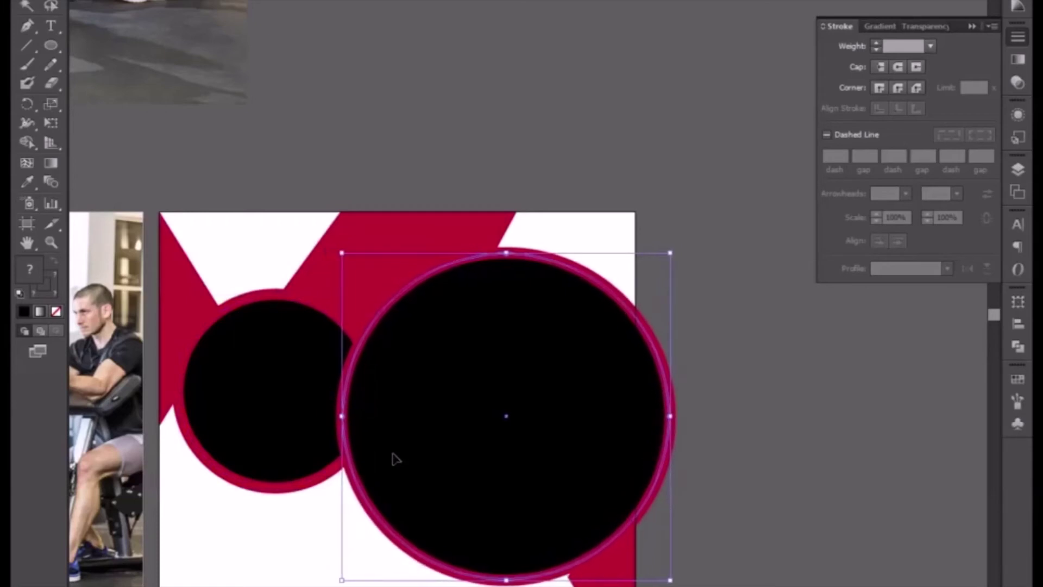
pyautogui.press('Right')
pyautogui.press('Right')
pyautogui.press('Up')
pyautogui.moveTo(676, 253); pyautogui.dragTo(669, 259)
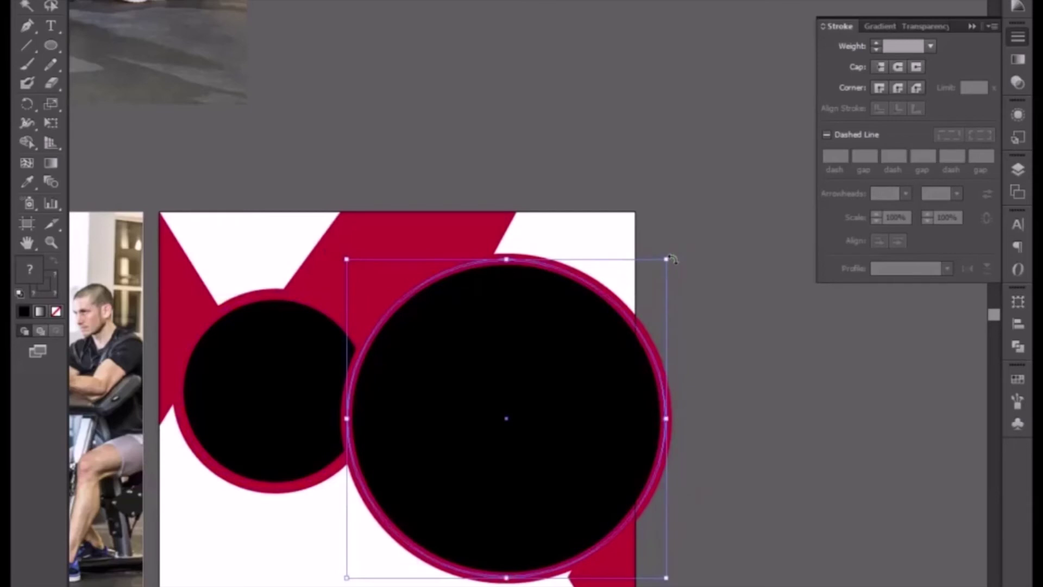
pyautogui.press('Up')
pyautogui.press('Right')
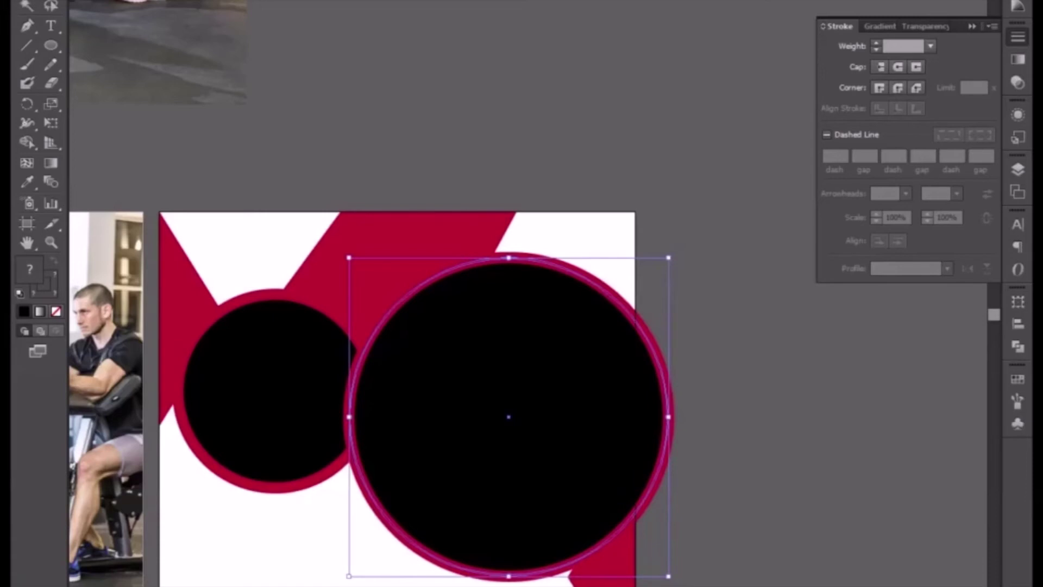
# Step: Draw a small circle with the corner triangle's crimson fill and no stroke over the lower junction of the two ringed circles
pyautogui.click(609, 578)
pyautogui.moveTo(607, 586); pyautogui.dragTo(589, 487)
pyautogui.moveTo(595, 524); pyautogui.dragTo(601, 509)
pyautogui.click(669, 502)
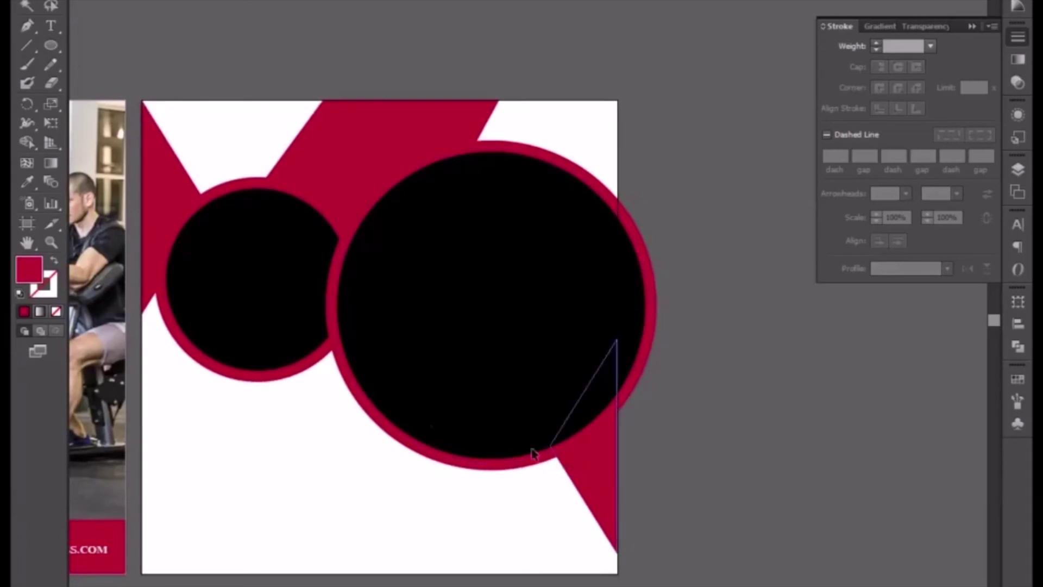
pyautogui.click(51, 45)
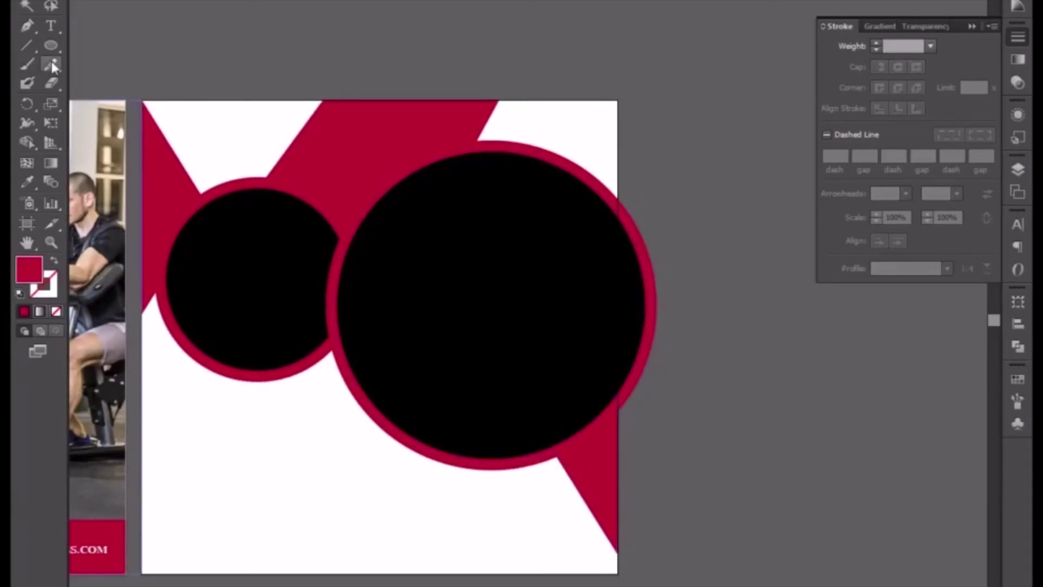
pyautogui.moveTo(303, 314); pyautogui.dragTo(369, 432)
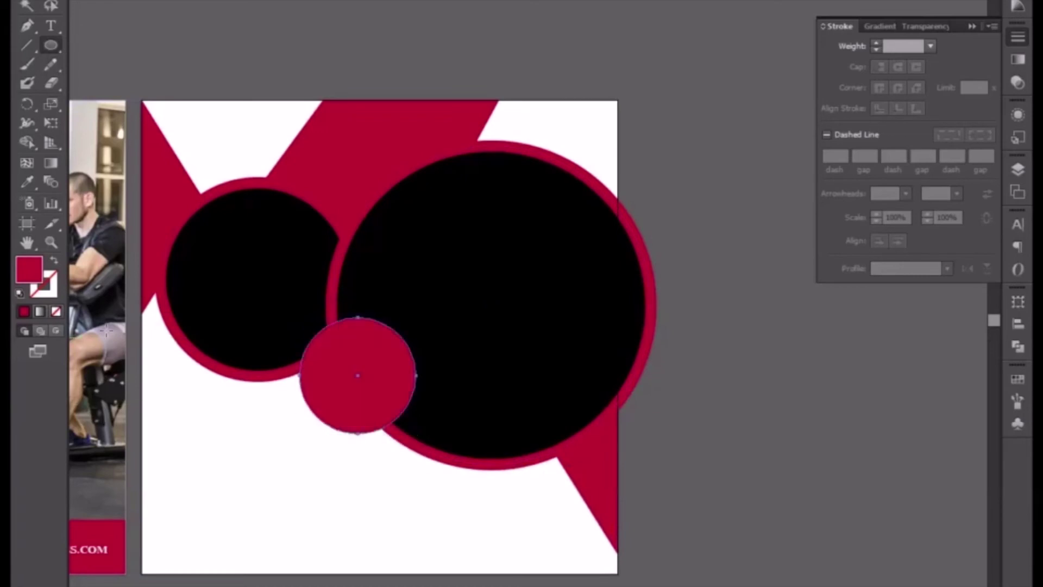
pyautogui.click(26, 6)
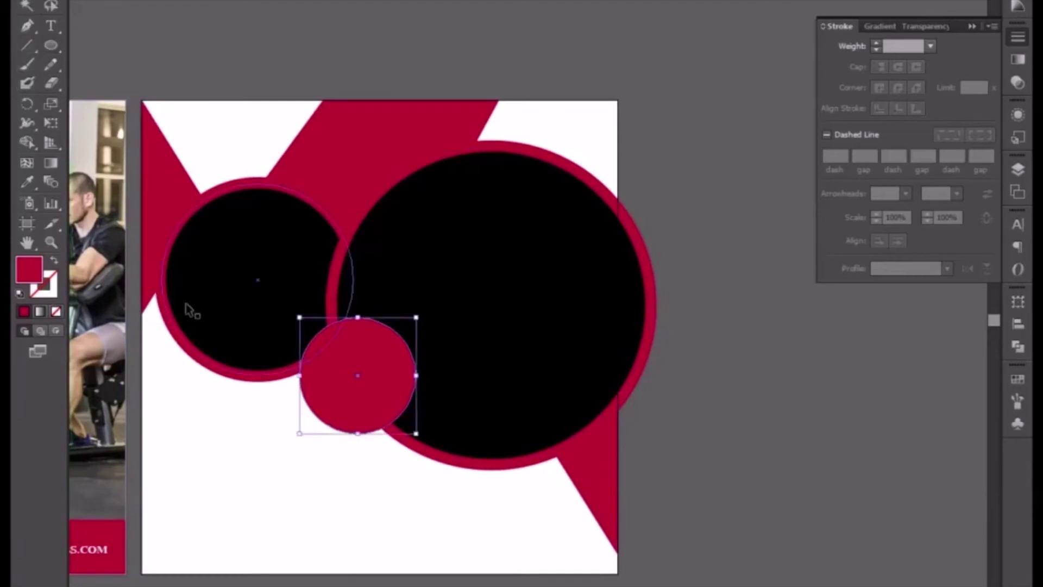
pyautogui.click(386, 510)
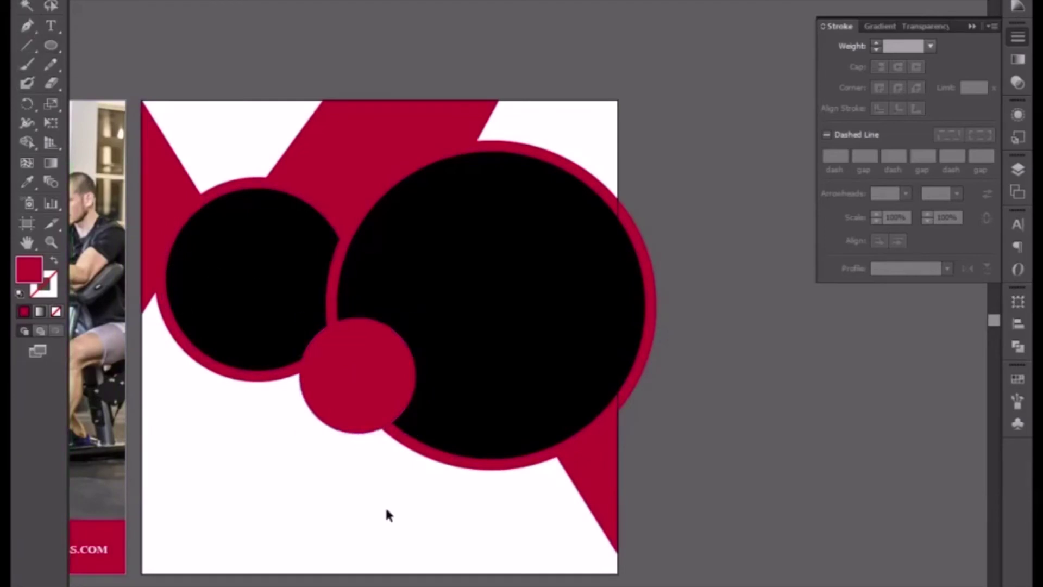
# Step: Duplicate the WE FIGHT YOU WIN THEY PAY heading beside the original below the artboard and open the copy for text editing
pyautogui.moveTo(233, 472); pyautogui.dragTo(384, 337)
pyautogui.click(407, 577)
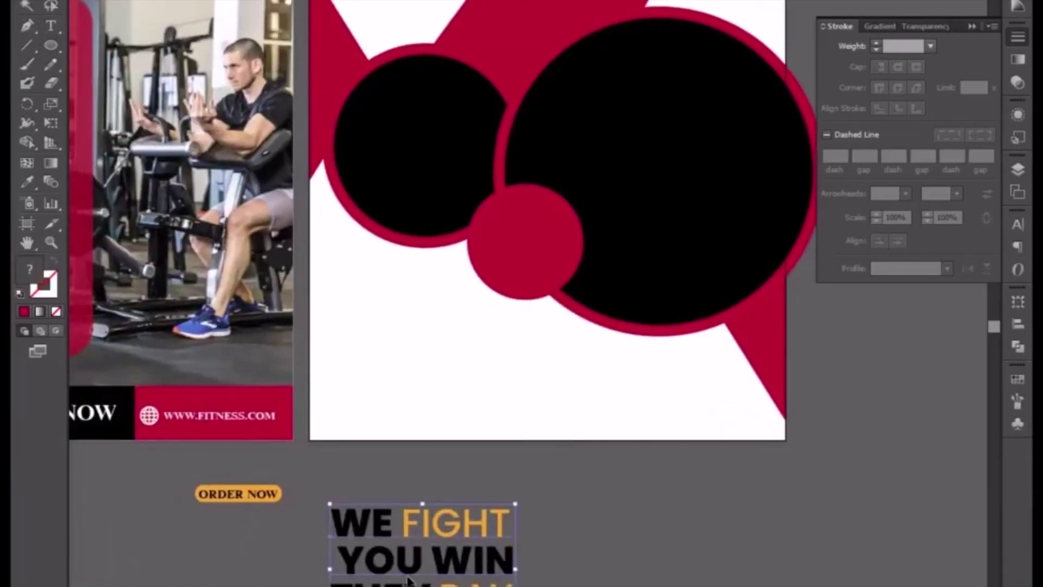
pyautogui.moveTo(464, 576); pyautogui.dragTo(521, 363)
pyautogui.doubleClick(521, 363)
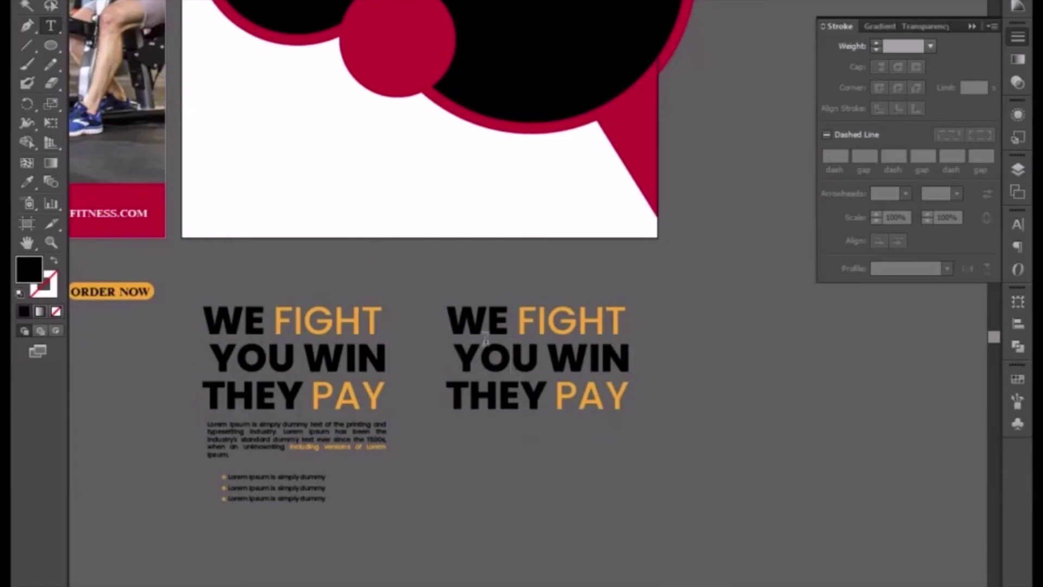
# Step: Remove the WE FIGHT and THEY PAY lines from the duplicated heading
pyautogui.moveTo(444, 315); pyautogui.dragTo(489, 317)
pyautogui.moveTo(561, 316); pyautogui.dragTo(664, 310)
pyautogui.press('BackSpace')
pyautogui.press('Delete')
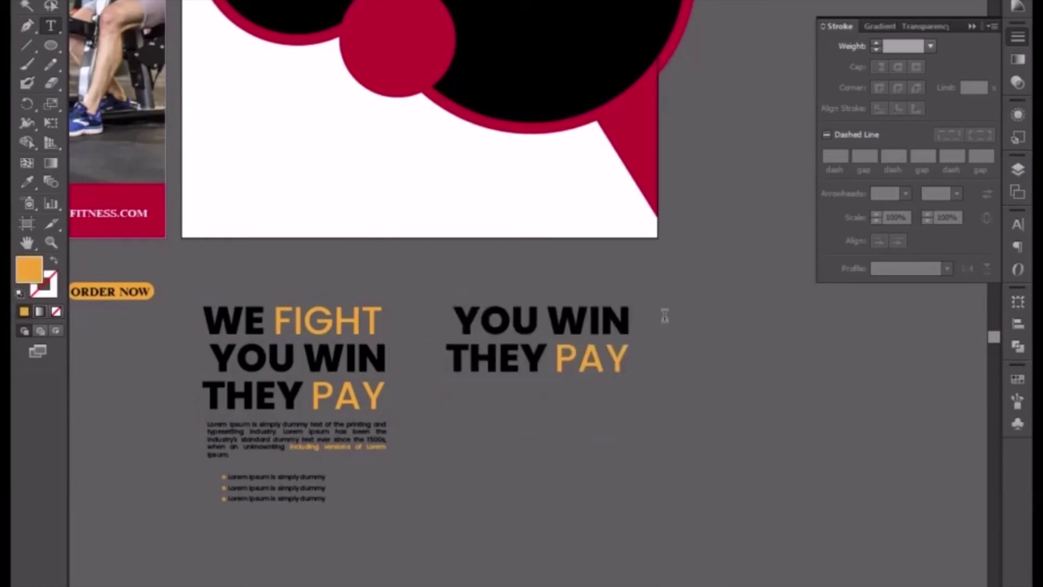
pyautogui.moveTo(447, 361); pyautogui.dragTo(732, 353)
pyautogui.press('BackSpace')
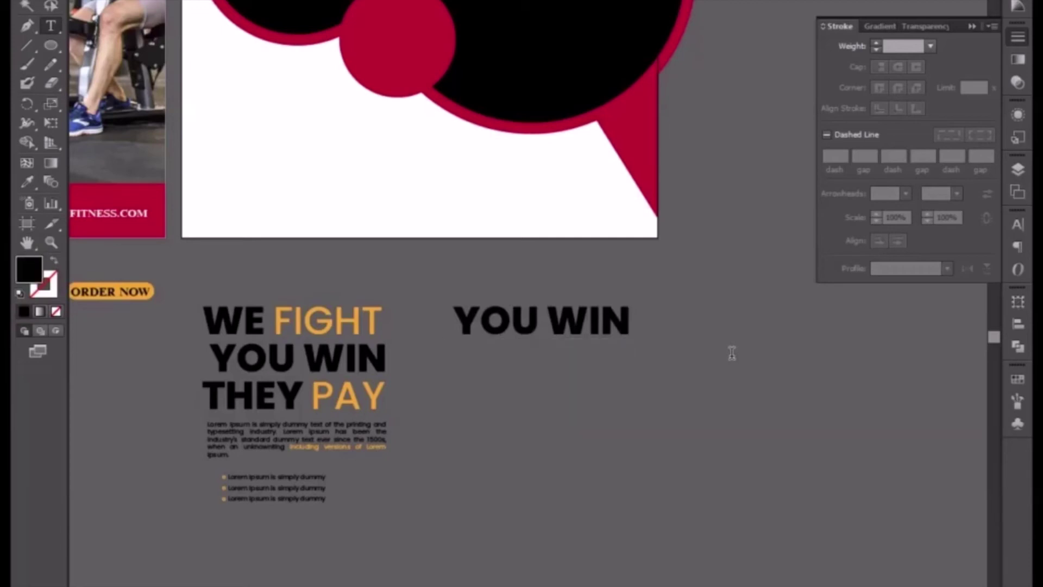
# Step: Replace the remaining text of the duplicated heading with FITNESS on the first line and & HEALTH on the second
pyautogui.hotkey('ctrl', 'a')
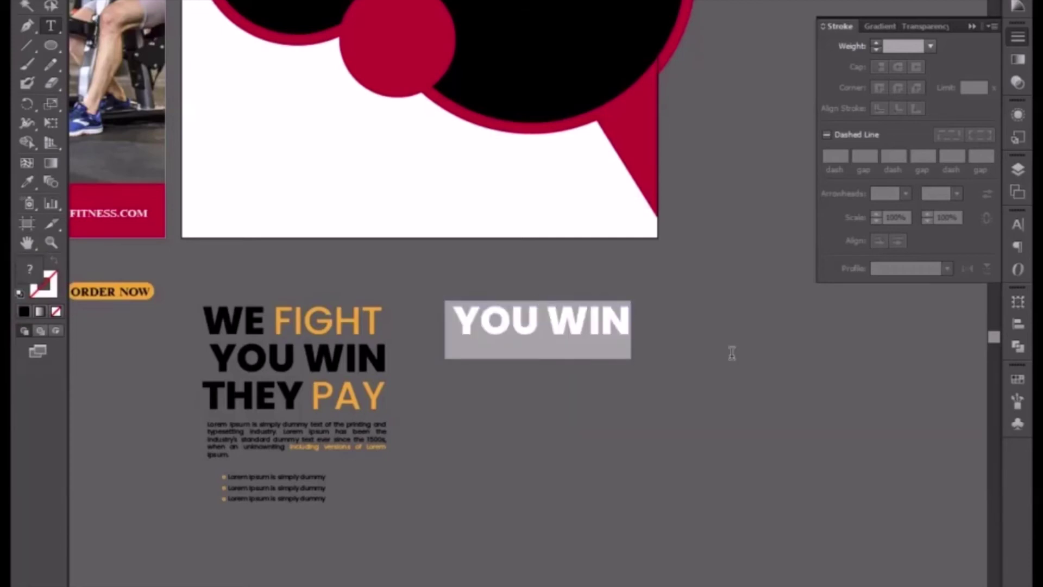
pyautogui.write('FI')
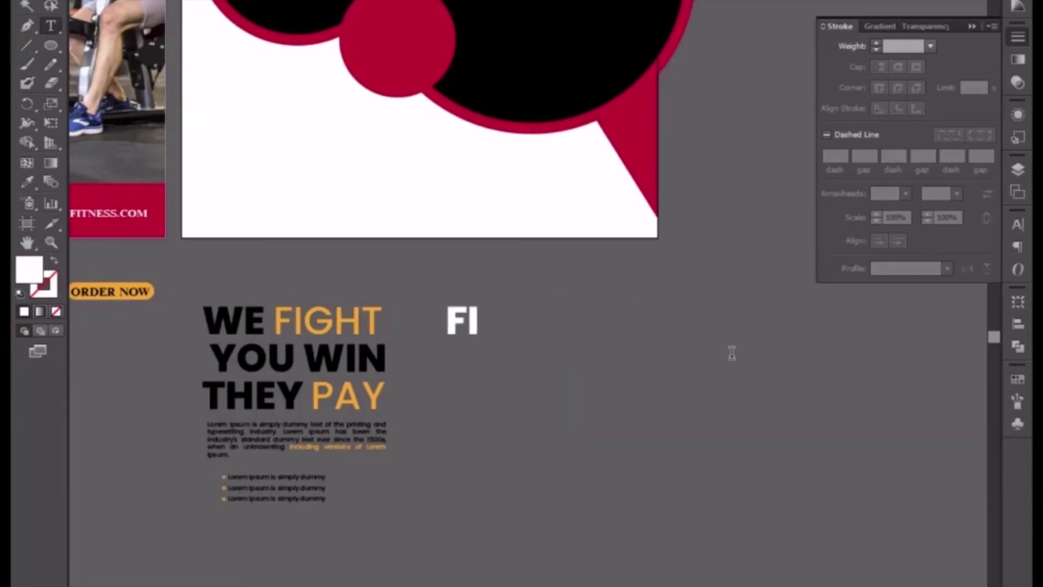
pyautogui.write('TNESS ')
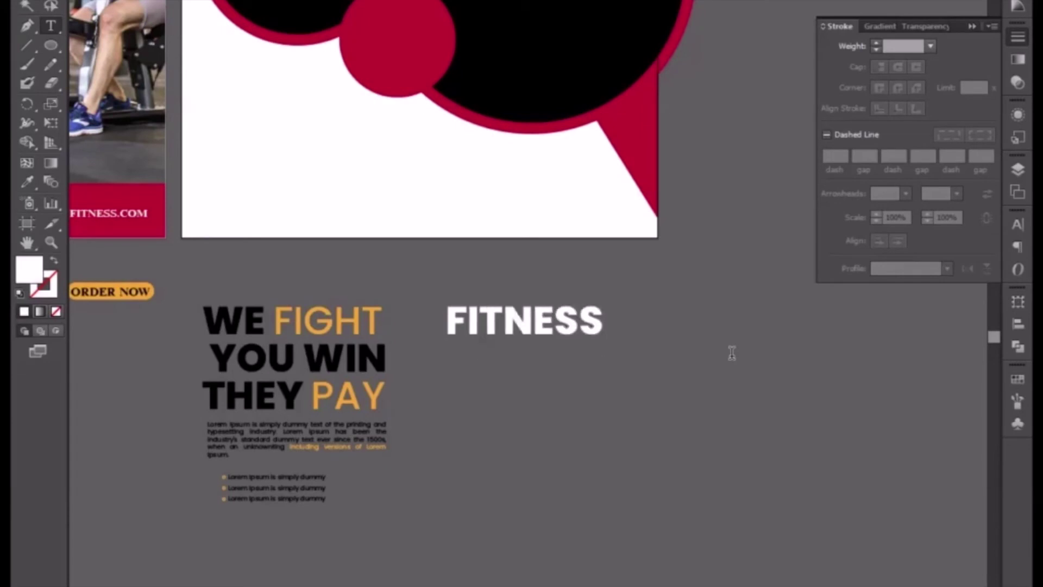
pyautogui.write('$')
pyautogui.press('BackSpace')
pyautogui.write('&')
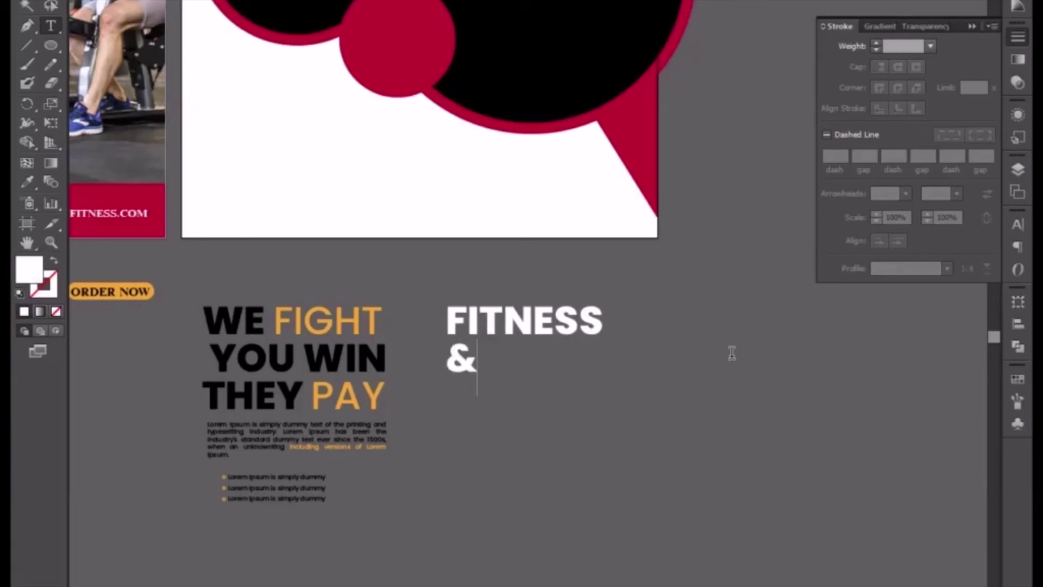
pyautogui.write(' HE')
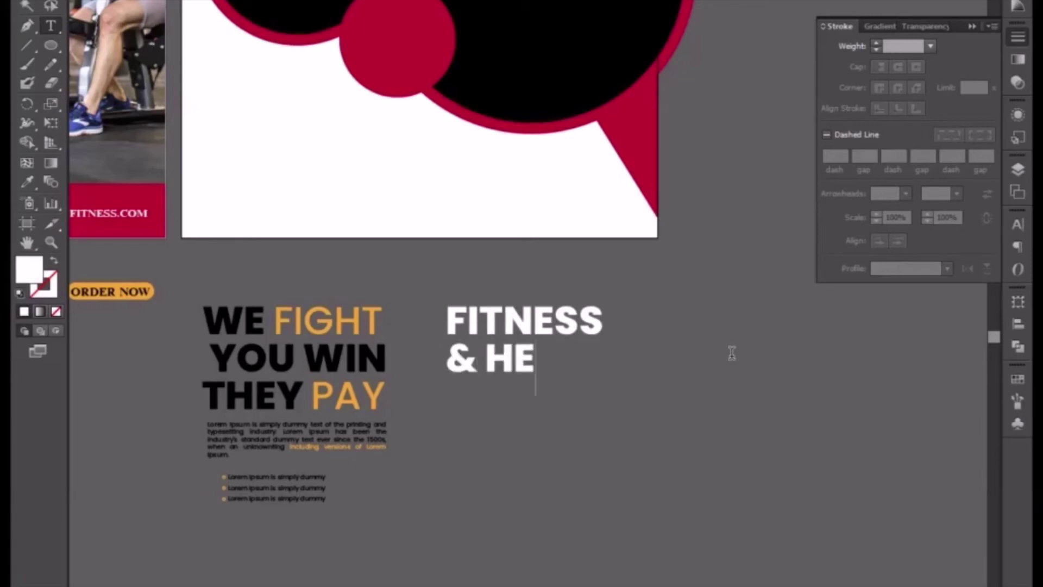
pyautogui.write('ALTH')
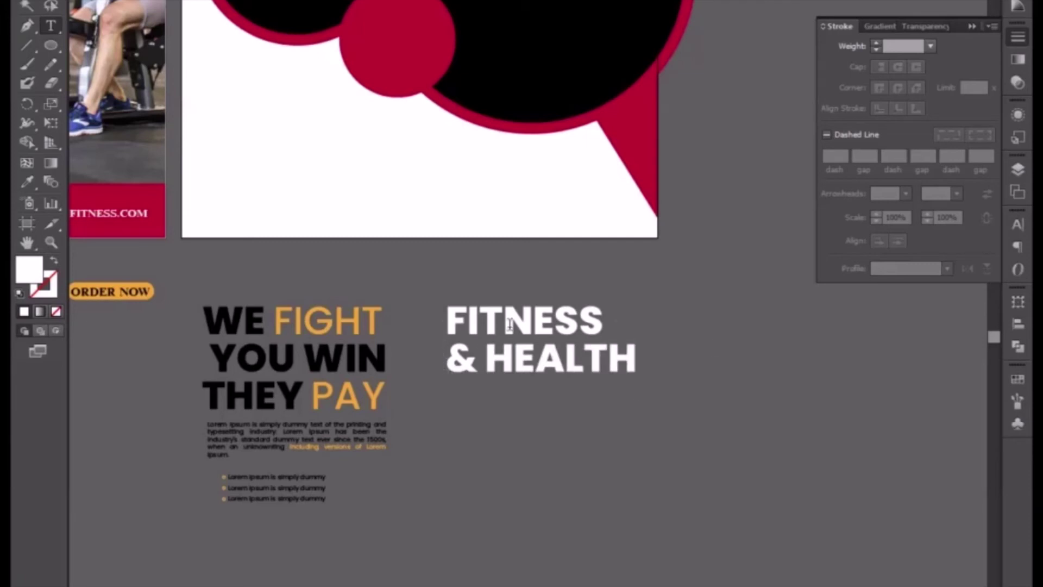
# Step: Colour FITNESS with the large circle's black and & HEALTH with the small circle's crimson, sampling both with the Eyedropper
pyautogui.moveTo(444, 329); pyautogui.dragTo(614, 318)
pyautogui.click(24, 182)
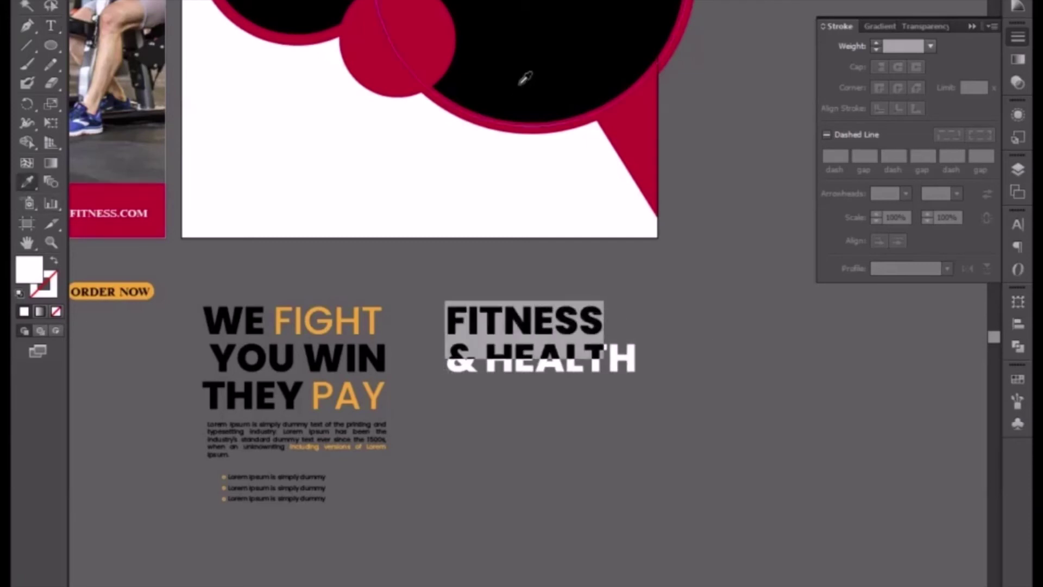
pyautogui.click(519, 80)
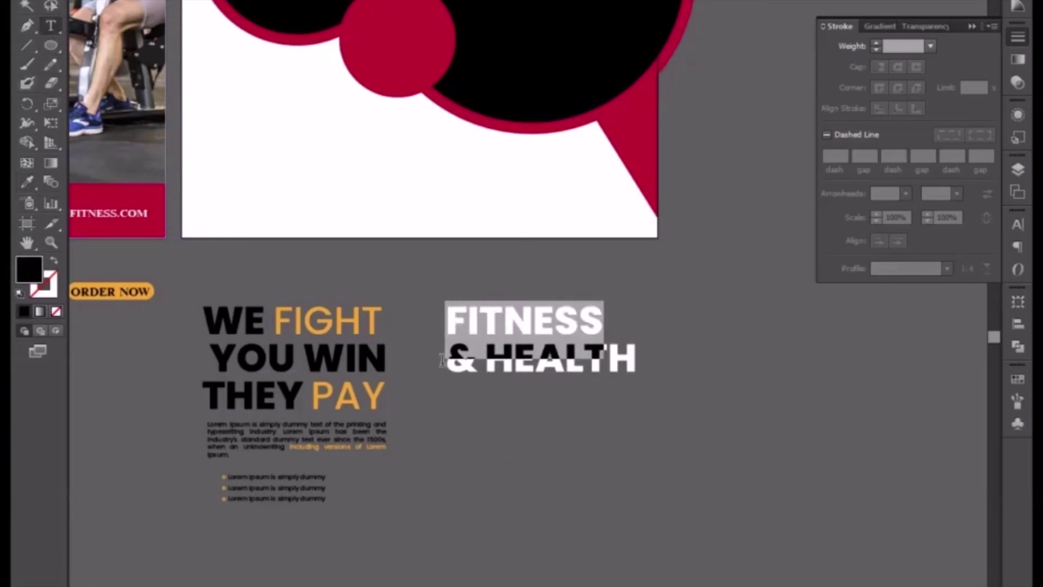
pyautogui.moveTo(443, 360); pyautogui.dragTo(712, 365)
pyautogui.click(27, 182)
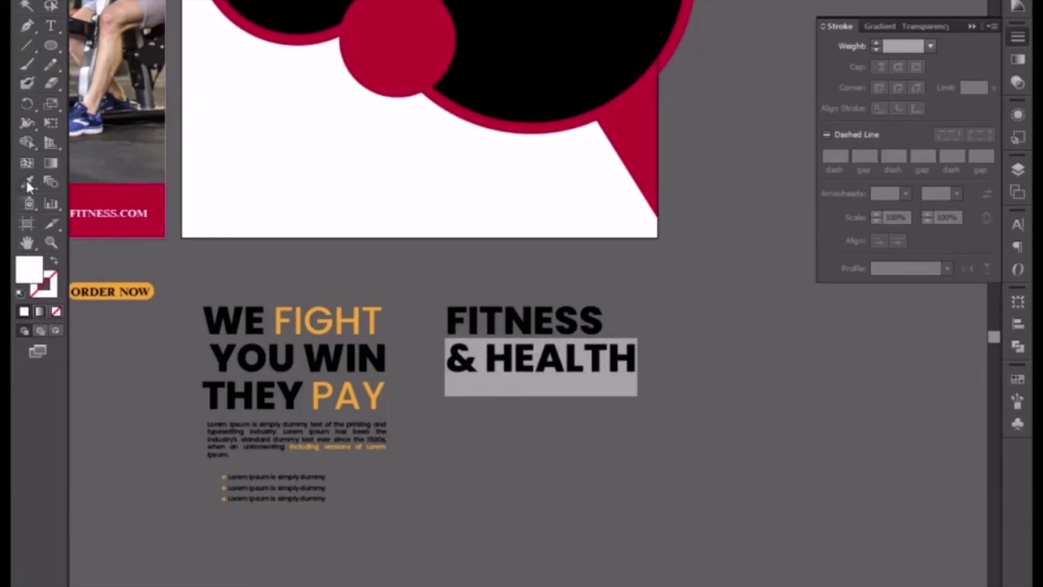
pyautogui.click(379, 61)
pyautogui.click(26, 6)
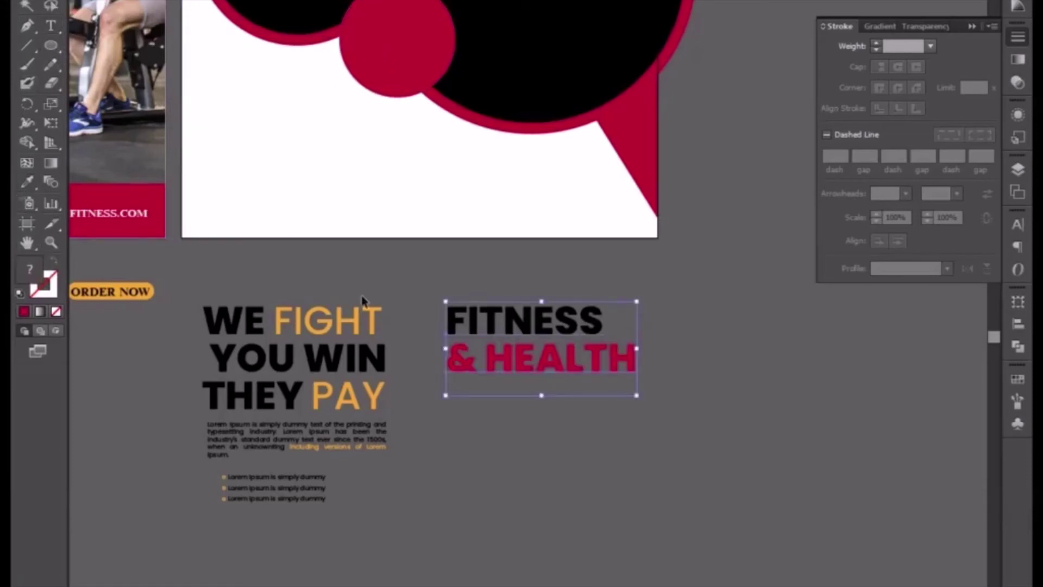
# Step: Move the FITNESS & HEALTH heading onto the artboard's lower white area, enlarge it slightly and nudge it right
pyautogui.moveTo(529, 341)
pyautogui.mouseDown()
pyautogui.moveTo(306, 152)
pyautogui.moveTo(291, 165)
pyautogui.mouseUp()
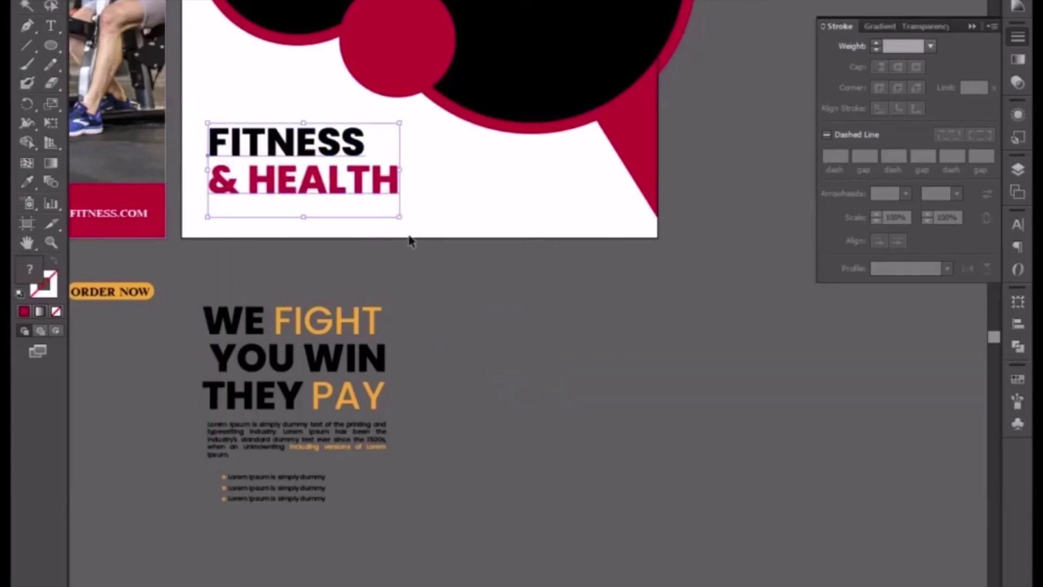
pyautogui.moveTo(402, 221)
pyautogui.mouseDown()
pyautogui.moveTo(415, 222)
pyautogui.moveTo(418, 239)
pyautogui.mouseUp()
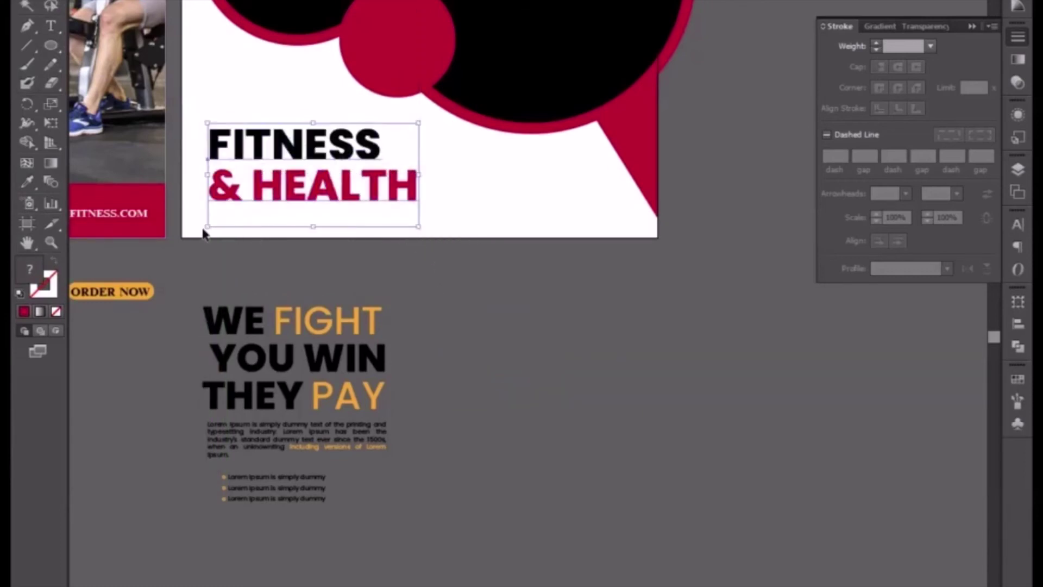
pyautogui.moveTo(209, 226); pyautogui.dragTo(200, 230)
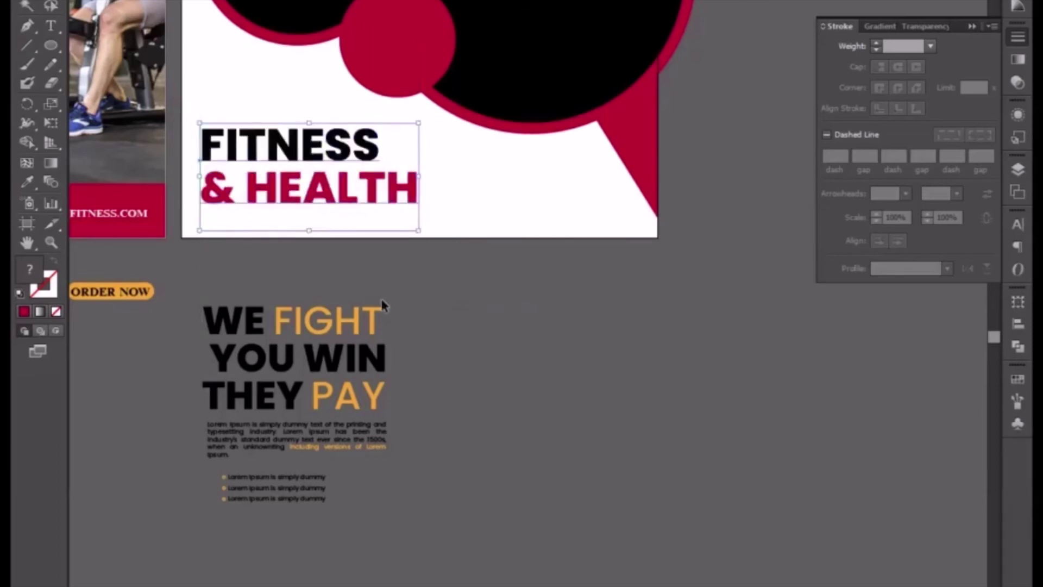
pyautogui.press('Right')
pyautogui.press('Right')
pyautogui.press('Right')
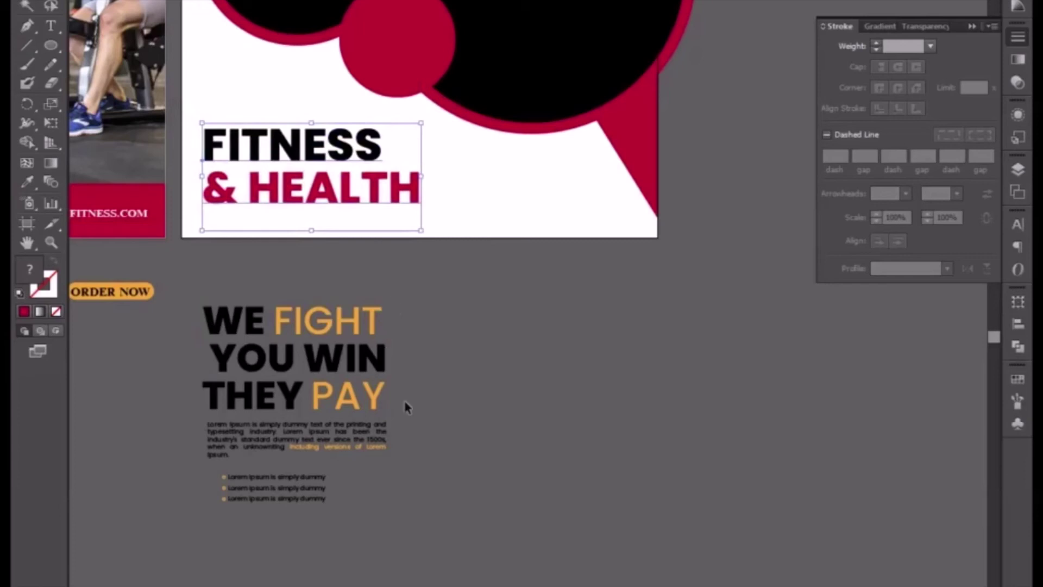
pyautogui.click(441, 438)
# Step: Duplicate the WE FIGHT YOU WIN THEY PAY heading beside the original and open the copy for text editing
pyautogui.moveTo(392, 321); pyautogui.dragTo(392, 405)
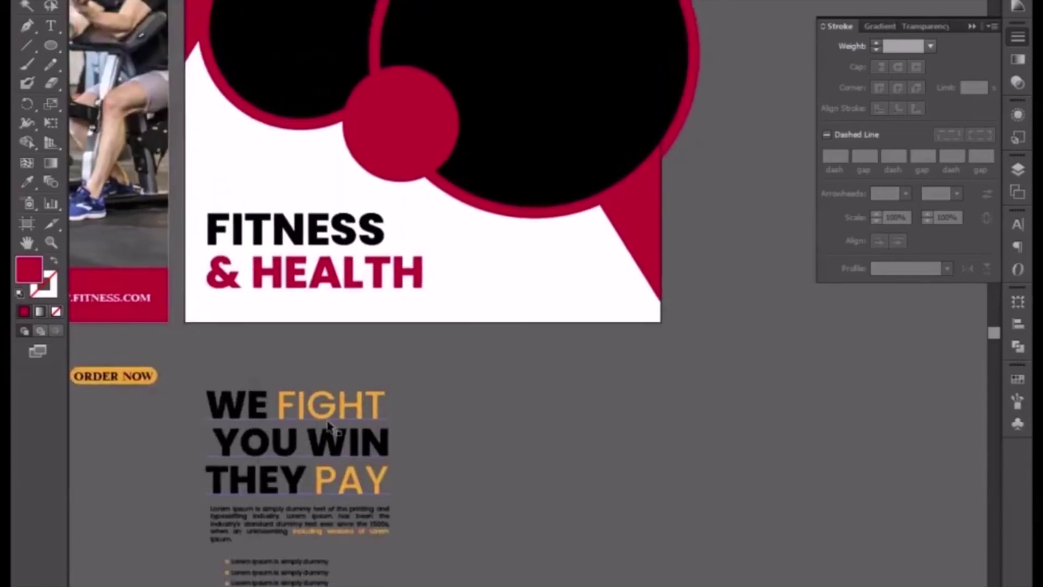
pyautogui.moveTo(307, 440); pyautogui.dragTo(566, 442)
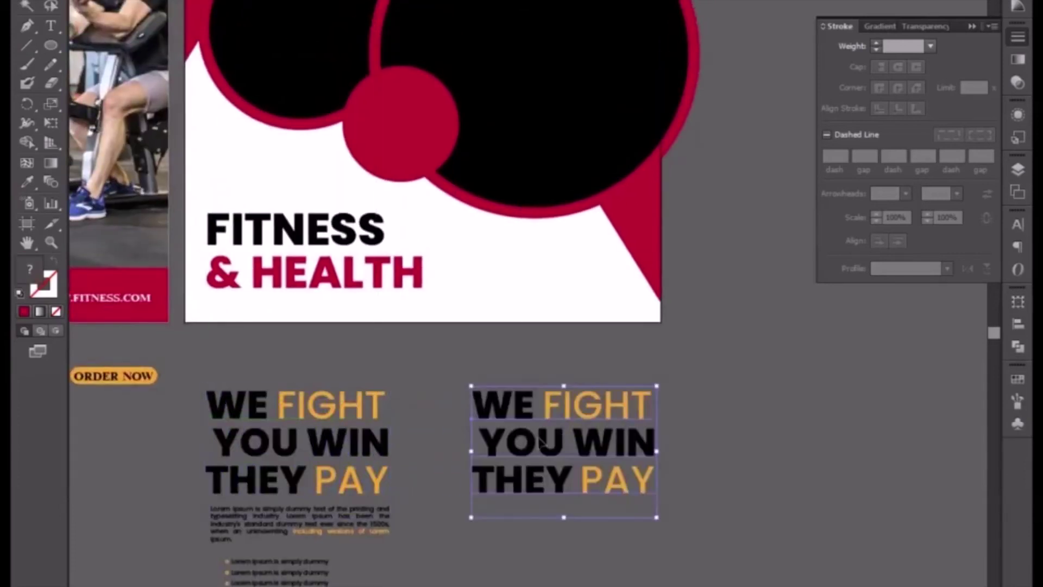
pyautogui.press('t')
pyautogui.click(535, 451)
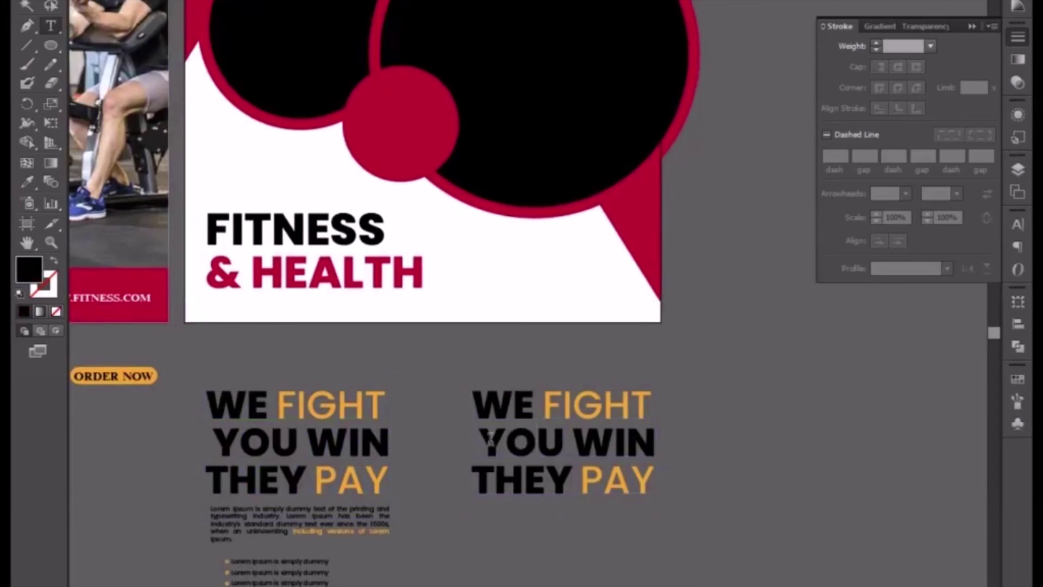
# Step: Delete the WE FIGHT and THEY PAY lines from the new heading copy
pyautogui.moveTo(475, 397); pyautogui.dragTo(682, 398)
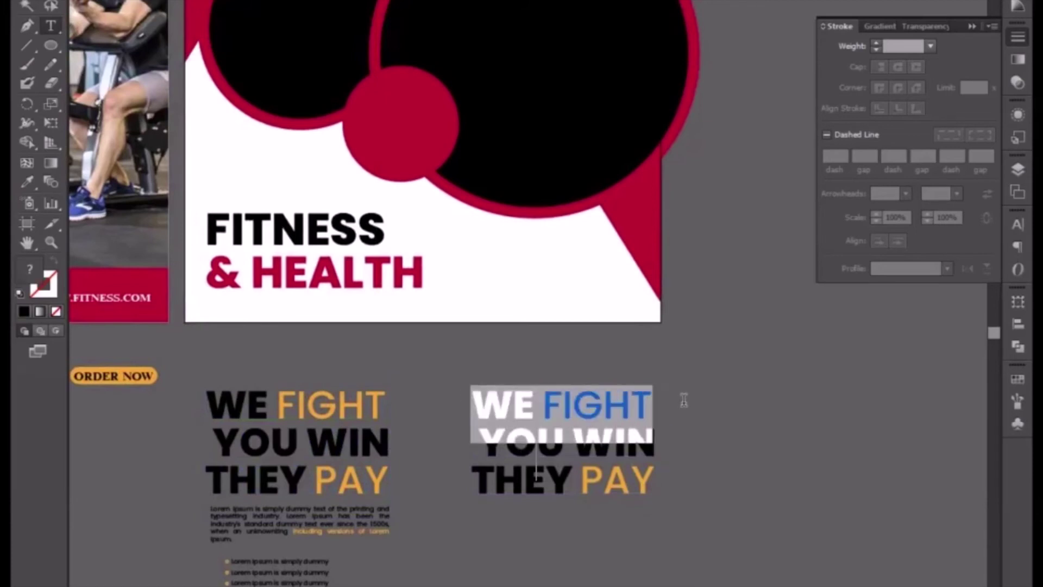
pyautogui.press('Delete')
pyautogui.press('Delete')
pyautogui.press('Down')
pyautogui.hotkey('shift', 'End')
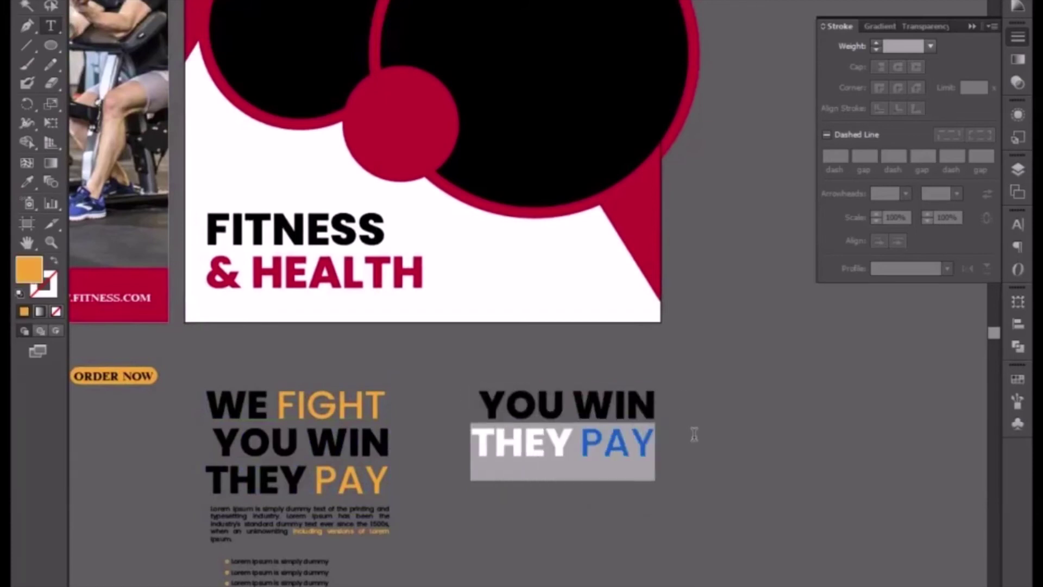
pyautogui.press('Delete')
# Step: Replace the copy's remaining YOU WIN text with GYM and CLASS on two lines
pyautogui.hotkey('ctrl', 'a')
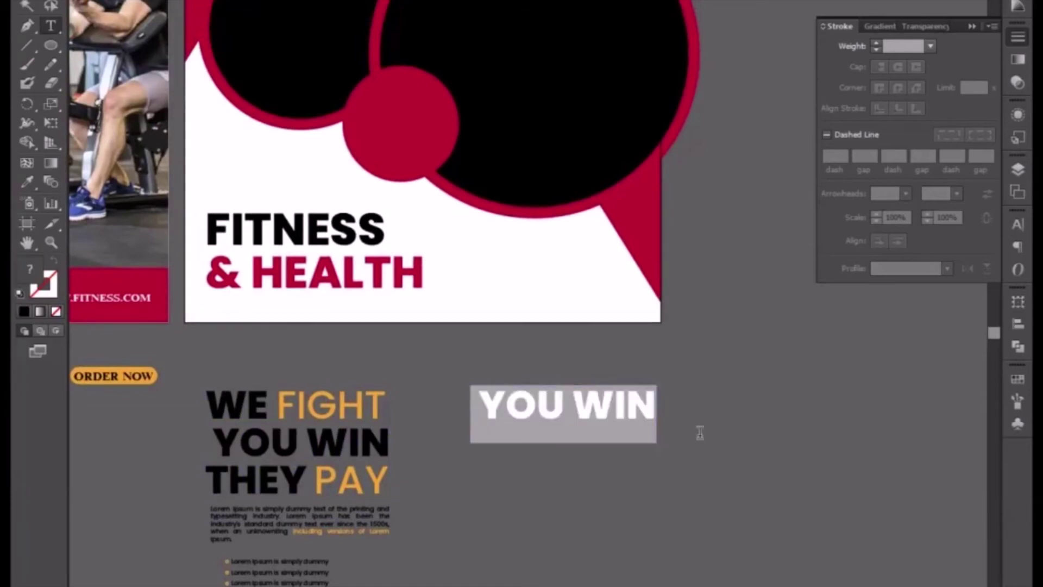
pyautogui.write('GYM')
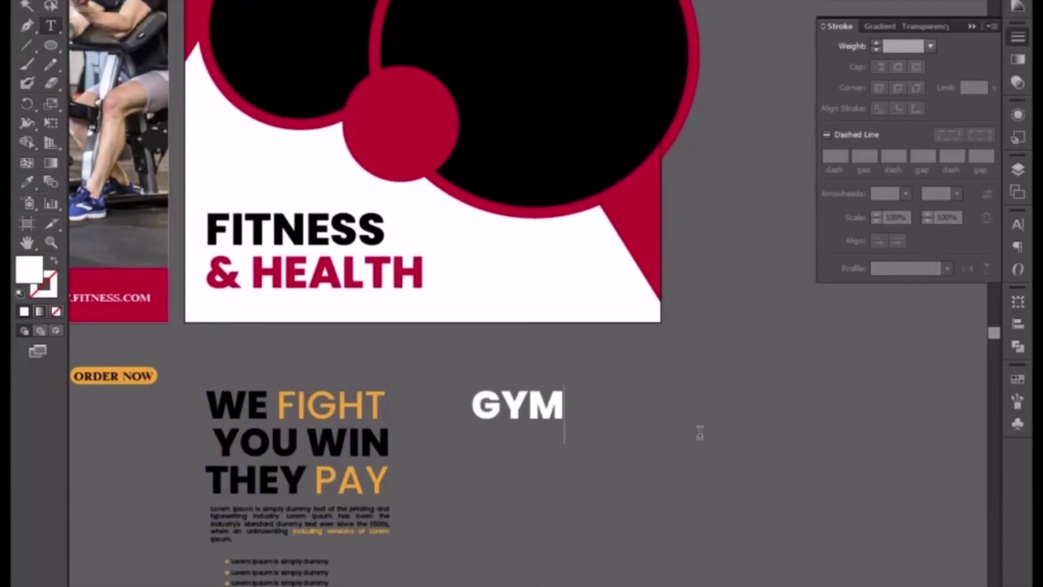
pyautogui.press('Return')
pyautogui.write('C')
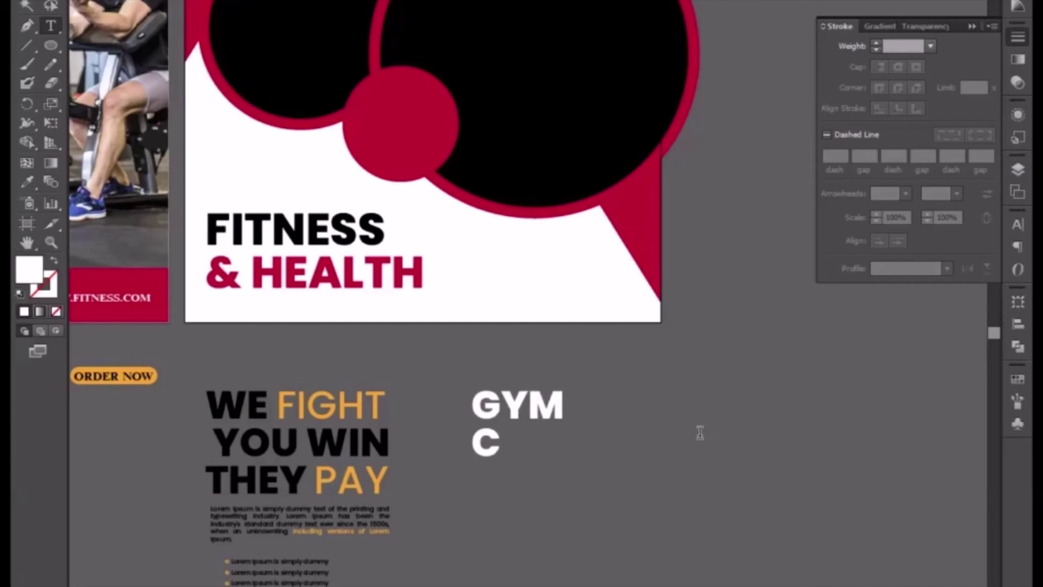
pyautogui.write('LASS')
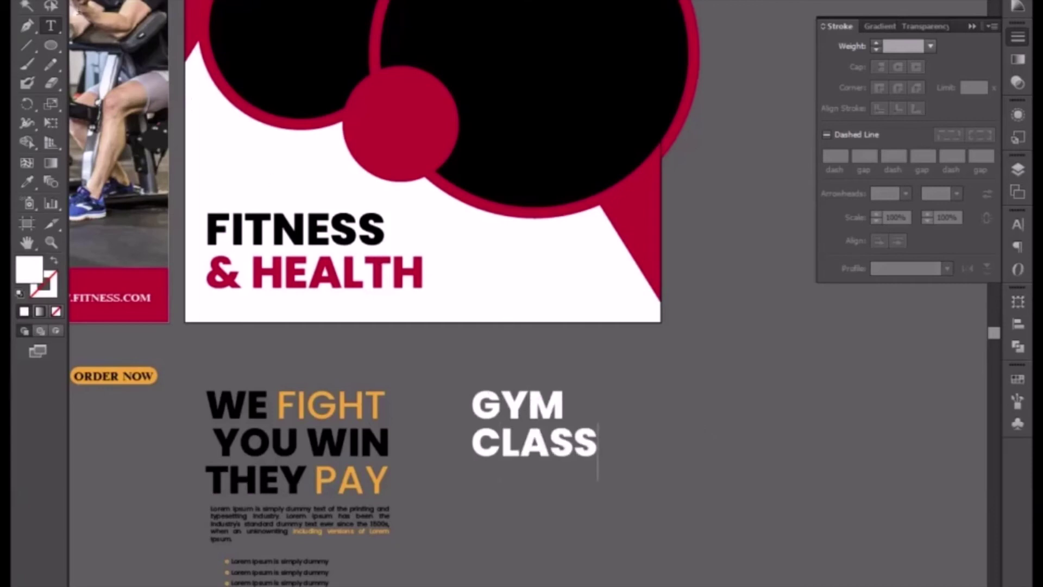
pyautogui.press('Escape')
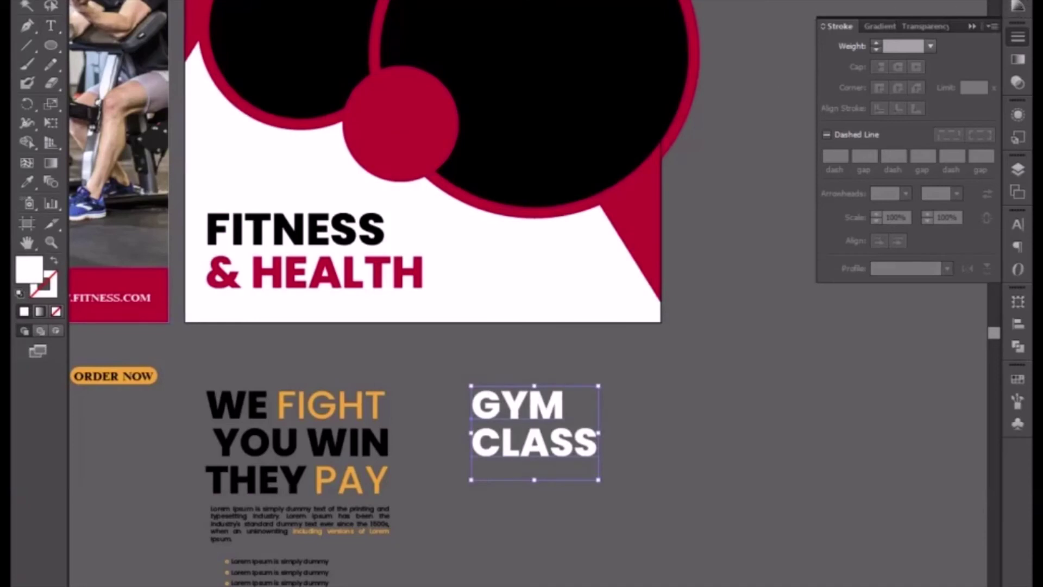
pyautogui.click(1017, 6)
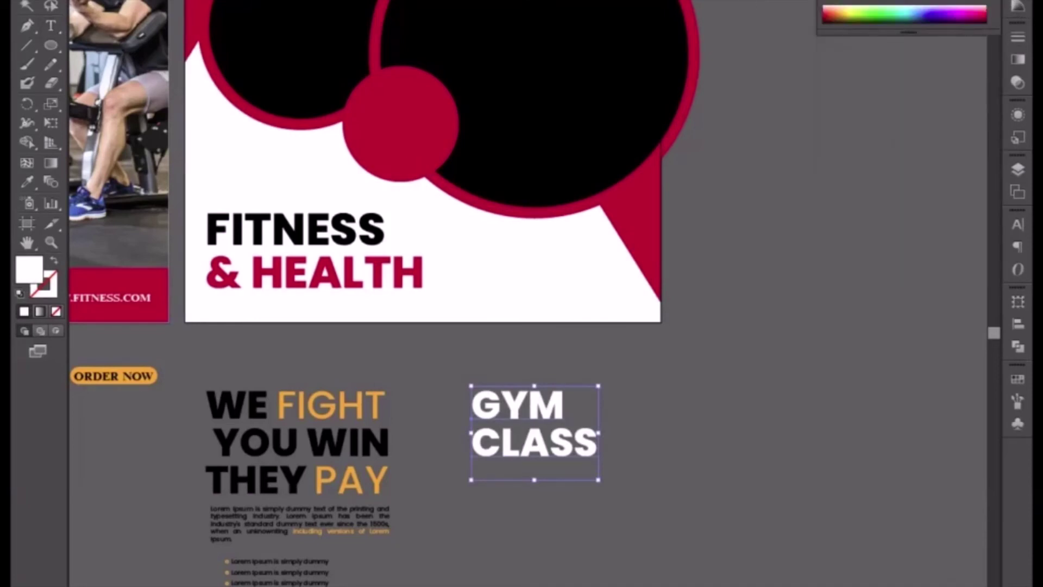
pyautogui.click(991, 1)
pyautogui.click(867, 52)
pyautogui.click(1017, 5)
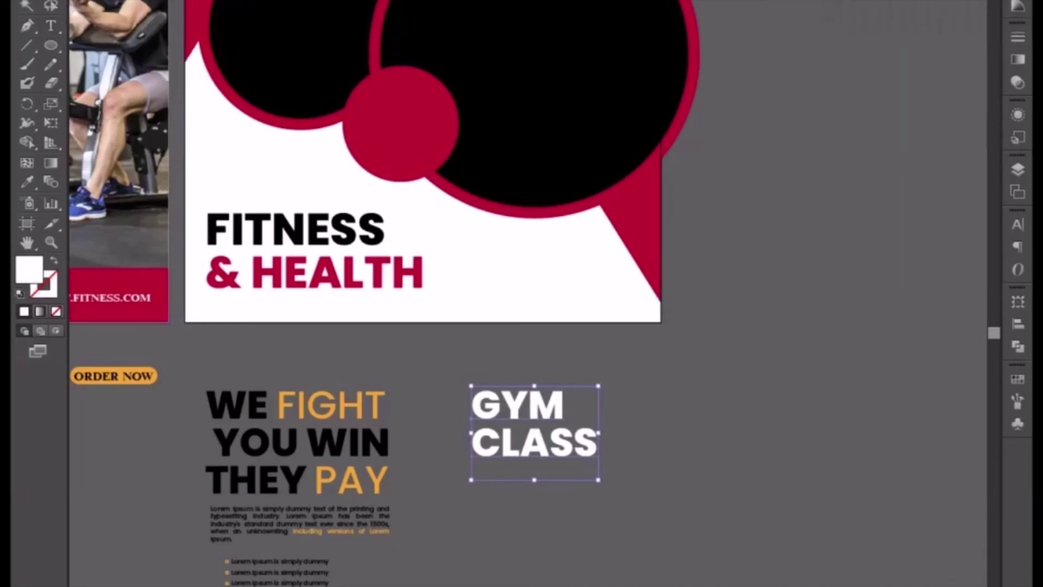
# Step: Centre-align the two lines of the GYM CLASS text
pyautogui.click(706, 1)
pyautogui.click(706, 1)
pyautogui.click(647, 1)
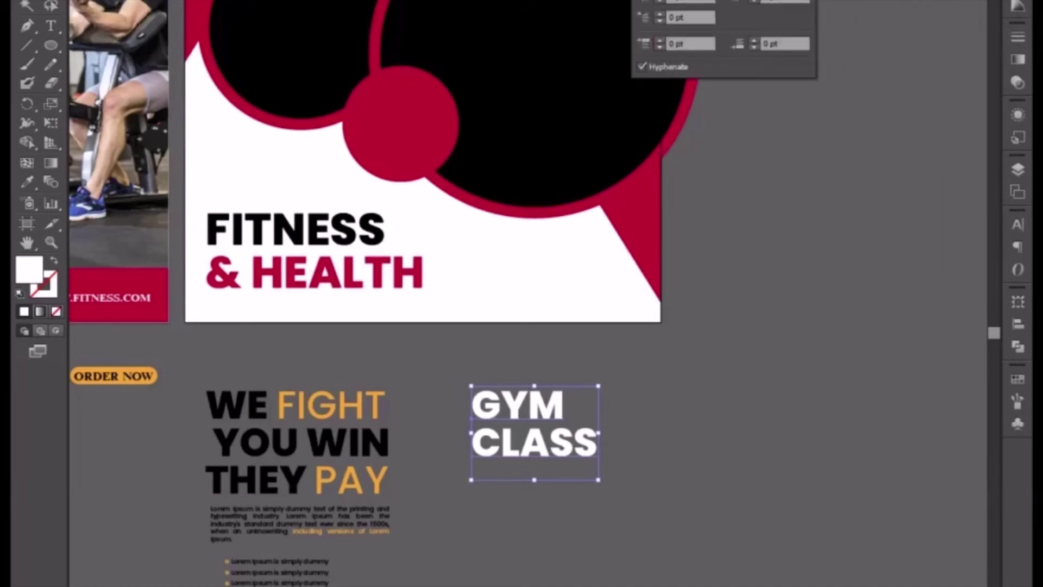
pyautogui.hotkey('ctrl', 'z')
pyautogui.click(511, 461)
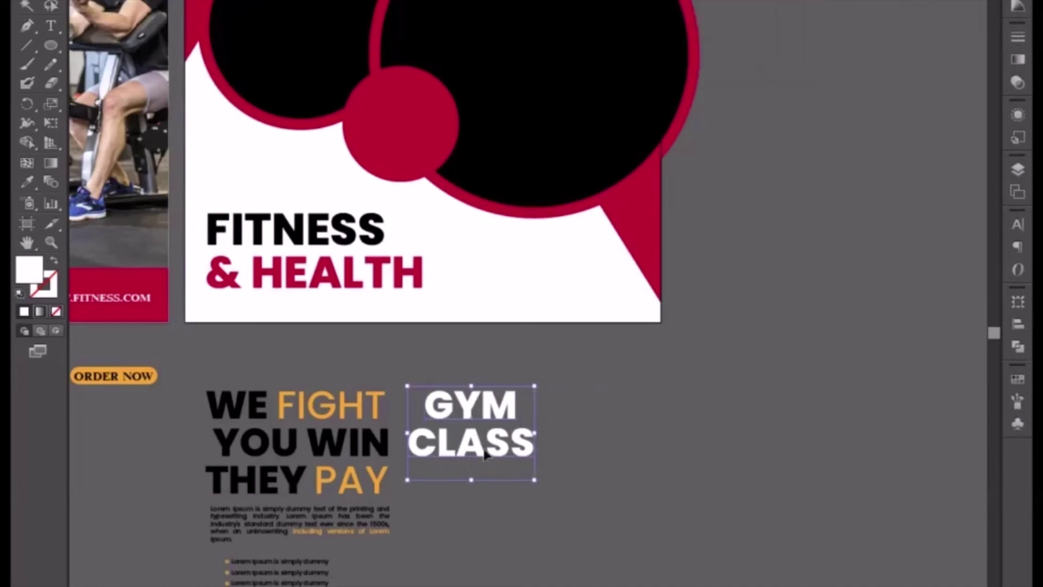
# Step: Move the GYM CLASS text over the small crimson circle and bring it to the front
pyautogui.moveTo(488, 455); pyautogui.dragTo(433, 157)
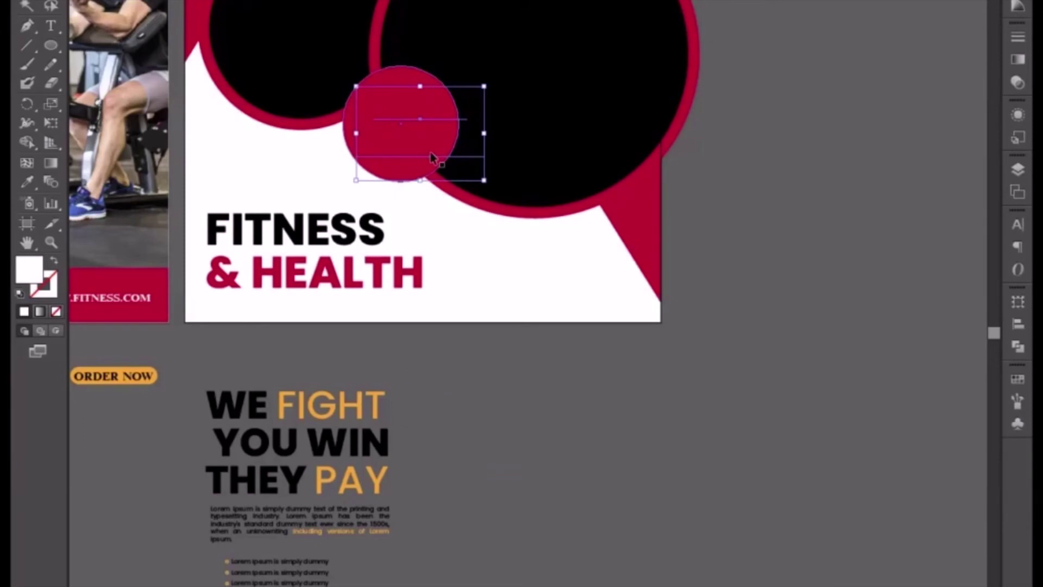
pyautogui.rightClick(433, 158)
pyautogui.moveTo(495, 307)
pyautogui.click(603, 301)
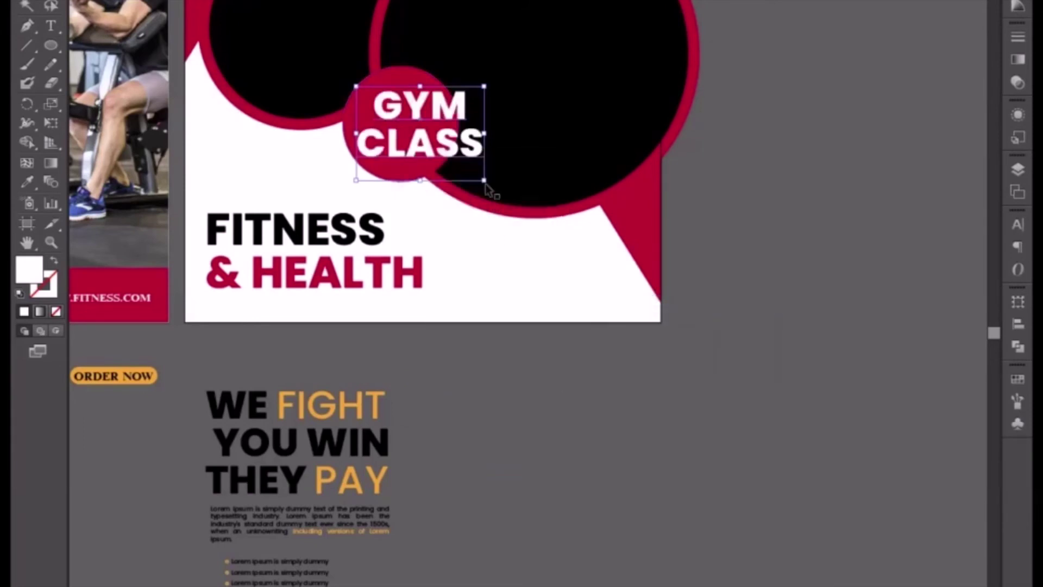
# Step: Shrink the GYM CLASS text to fit inside the small crimson circle, centre it against the circle and deselect
pyautogui.moveTo(487, 187); pyautogui.dragTo(413, 146)
pyautogui.keyDown('shift'); pyautogui.click(405, 89); pyautogui.keyUp('shift')
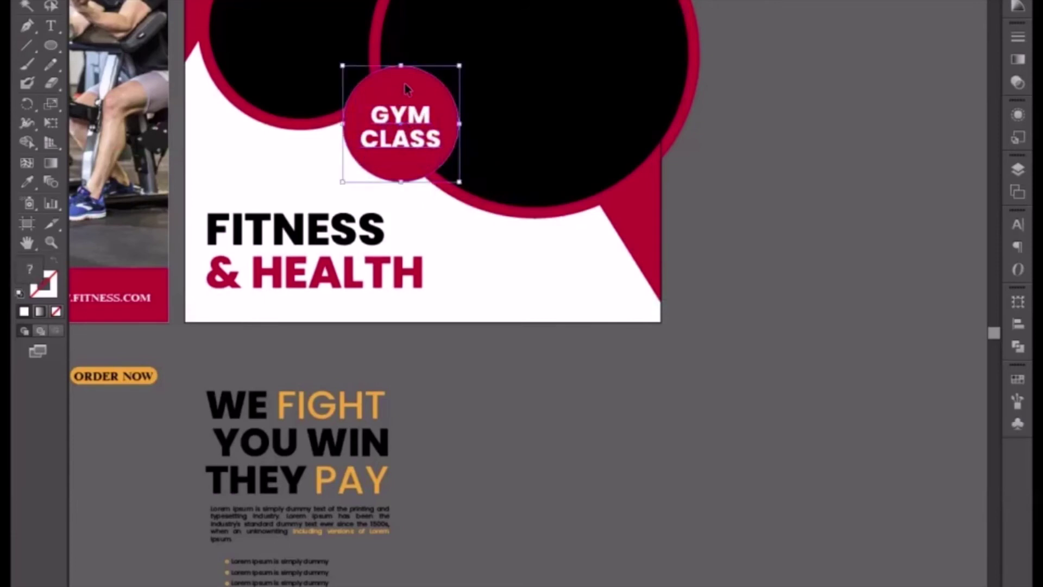
pyautogui.click(405, 88)
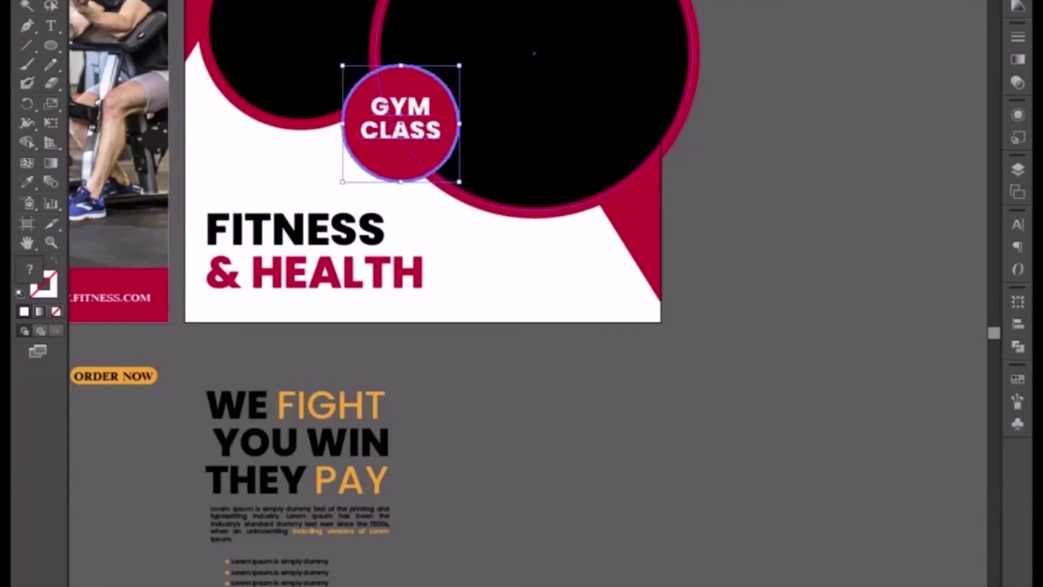
pyautogui.click(582, 379)
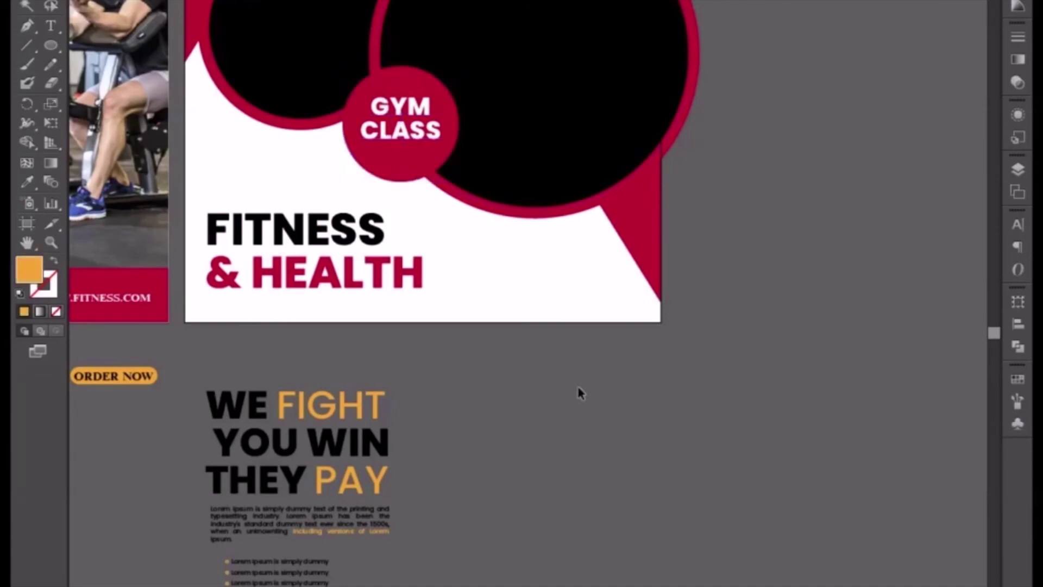
# Step: Copy the ORDER NOW text below the second design and change the copy to JOIN NOW & GET 40% OFF
pyautogui.click(115, 376)
pyautogui.moveTo(115, 376); pyautogui.dragTo(438, 365)
pyautogui.doubleClick(513, 364)
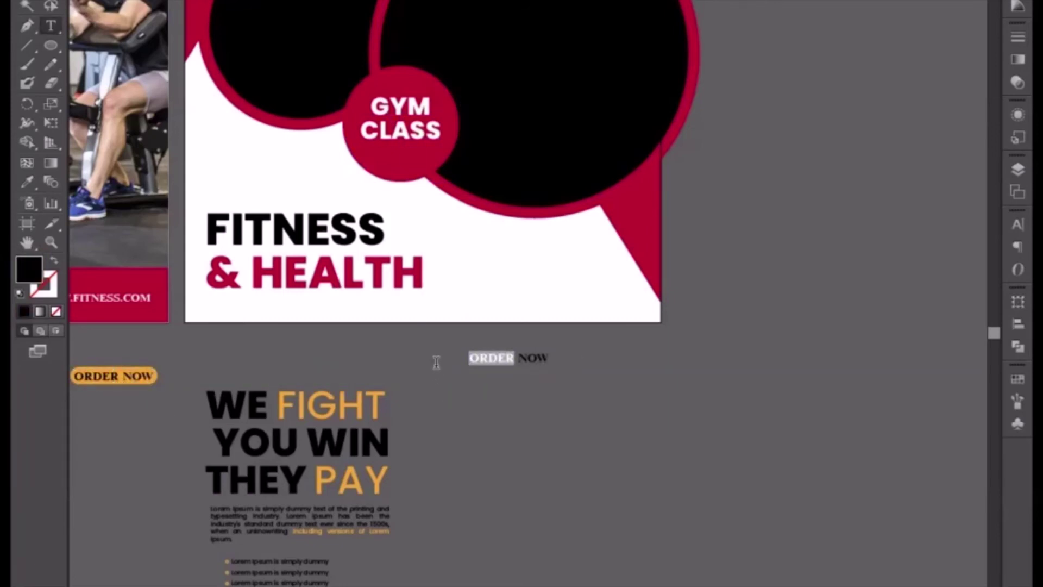
pyautogui.write('JOIN')
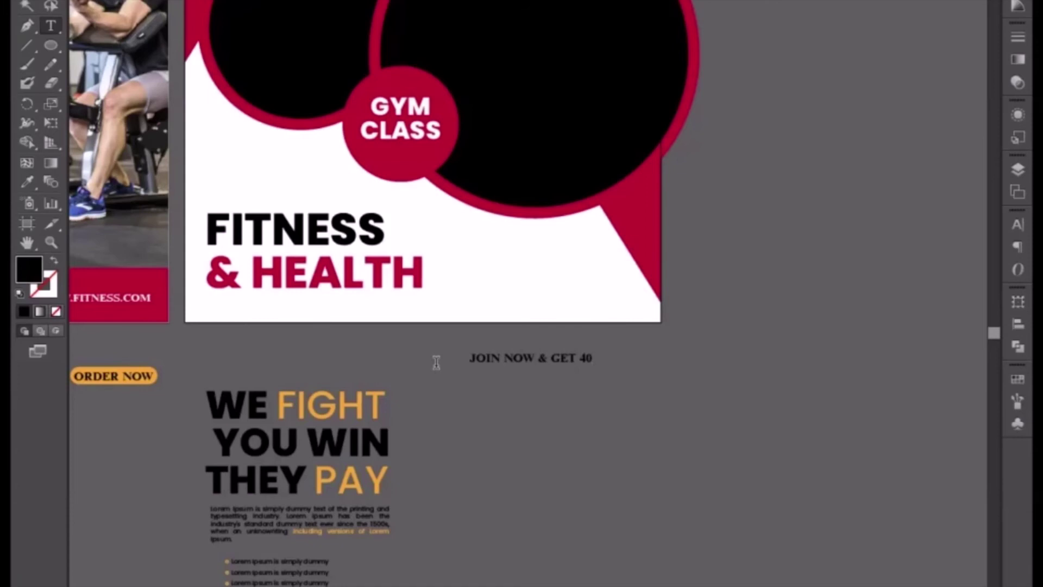
pyautogui.press('BackSpace')
pyautogui.write('FF')
pyautogui.press('BackSpace')
pyautogui.press('BackSpace')
pyautogui.write('FF')
pyautogui.click(26, 5)
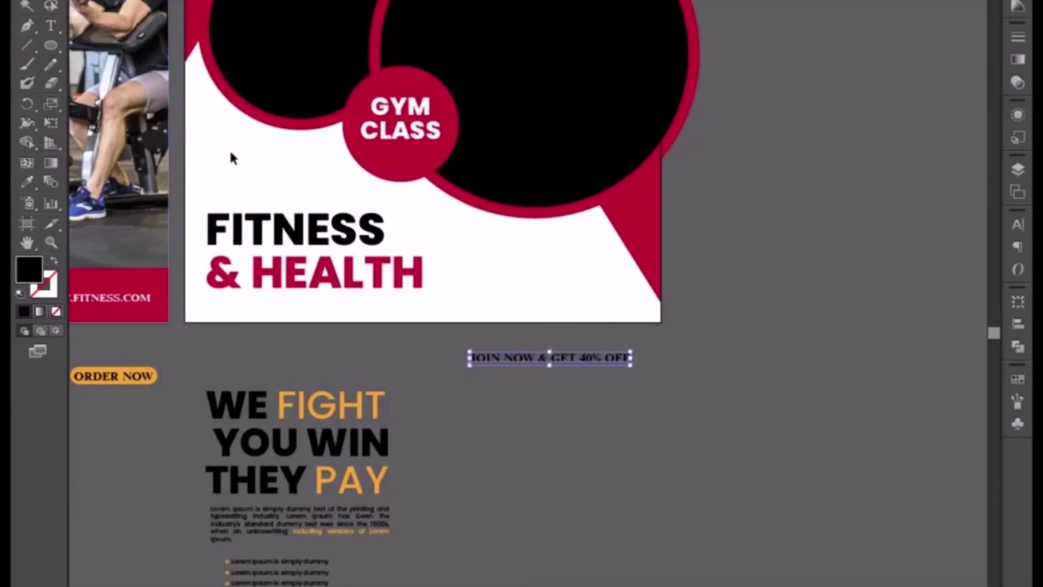
# Step: Place the JOIN NOW & GET 40% OFF text in the white area beside the & HEALTH line and nudge it into position
pyautogui.moveTo(511, 361); pyautogui.dragTo(492, 266)
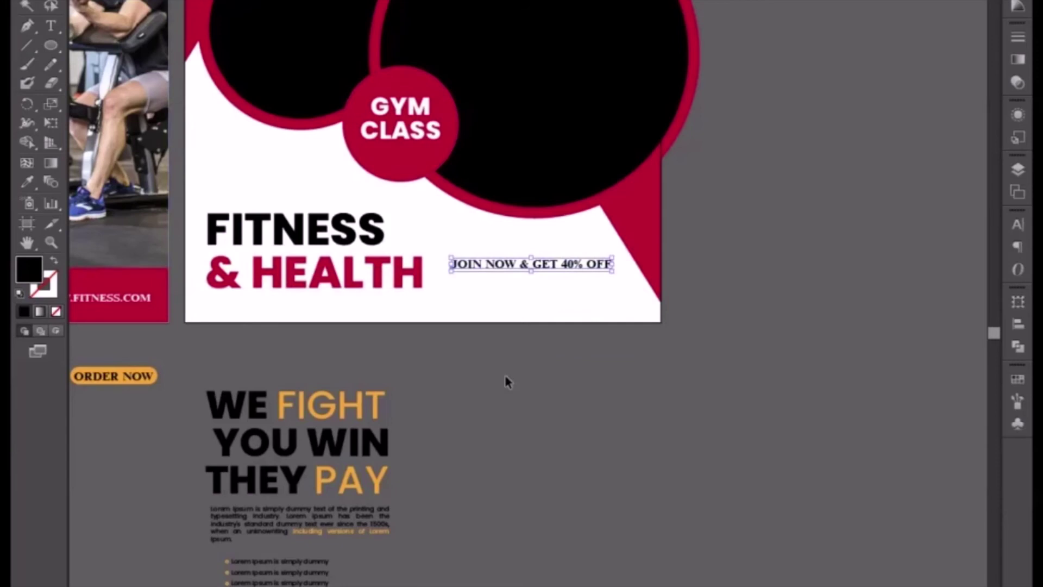
pyautogui.click(517, 393)
pyautogui.click(524, 266)
pyautogui.press('Right')
pyautogui.press('Right')
pyautogui.press('Right')
pyautogui.press('Right')
pyautogui.hotkey('shift', 'Up')
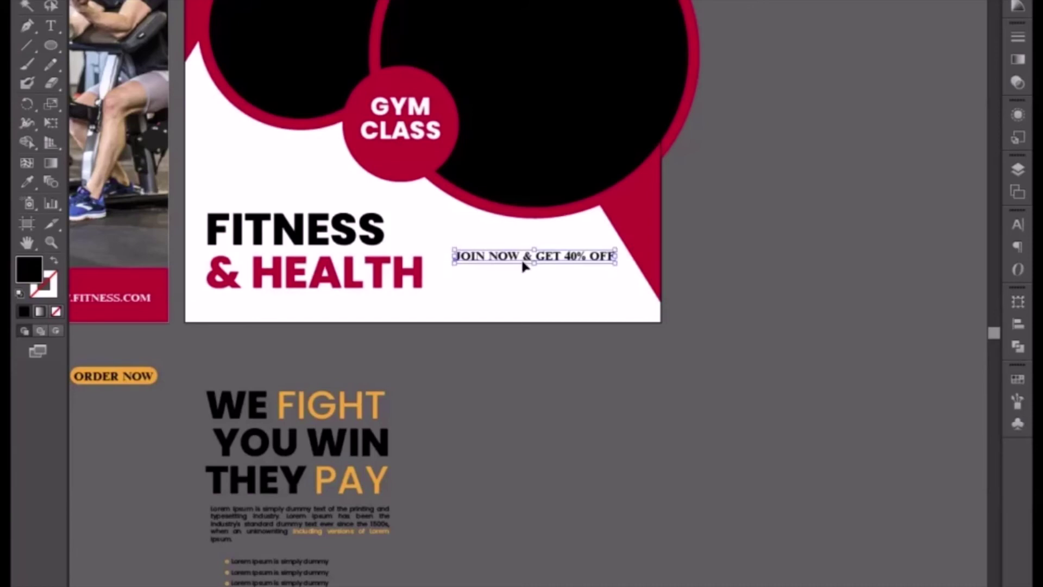
# Step: Nudge the FITNESS & HEALTH heading down slightly and deselect it
pyautogui.click(393, 288)
pyautogui.hotkey('shift', 'Down')
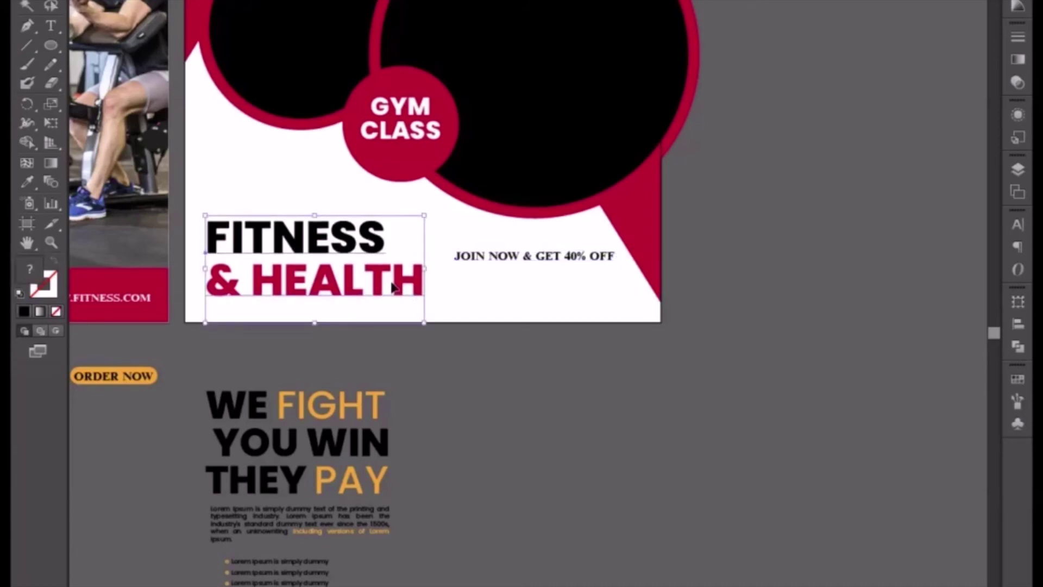
pyautogui.click(529, 289)
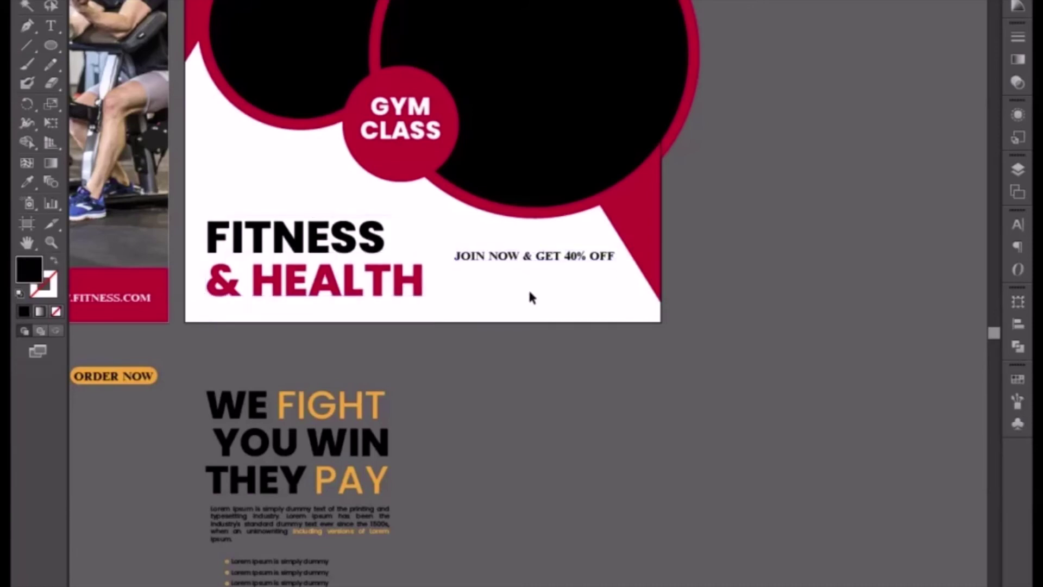
pyautogui.hscroll(-6, 217, 373)
pyautogui.click(139, 303)
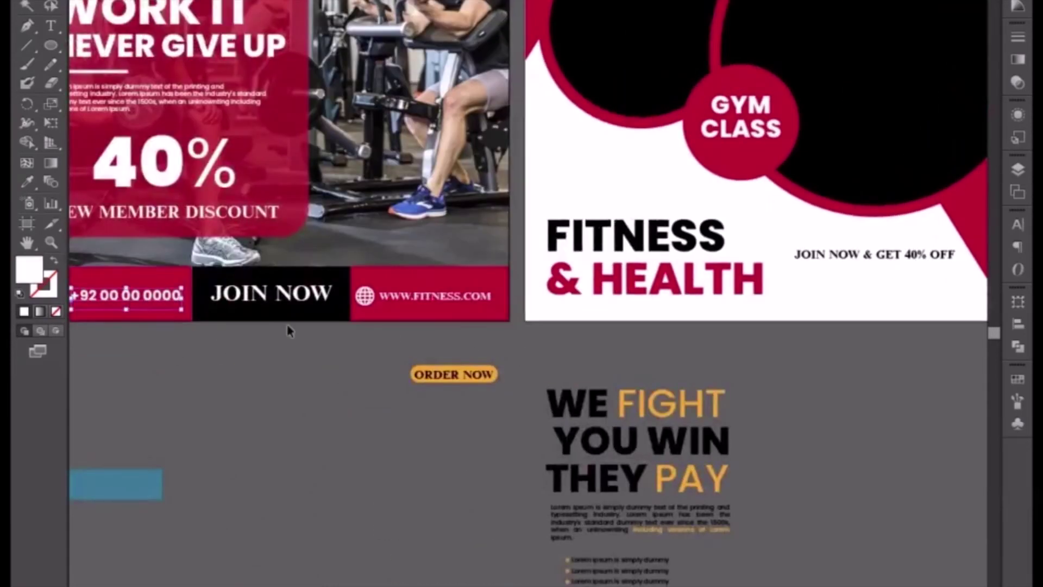
pyautogui.moveTo(140, 310); pyautogui.dragTo(332, 380)
pyautogui.click(419, 309)
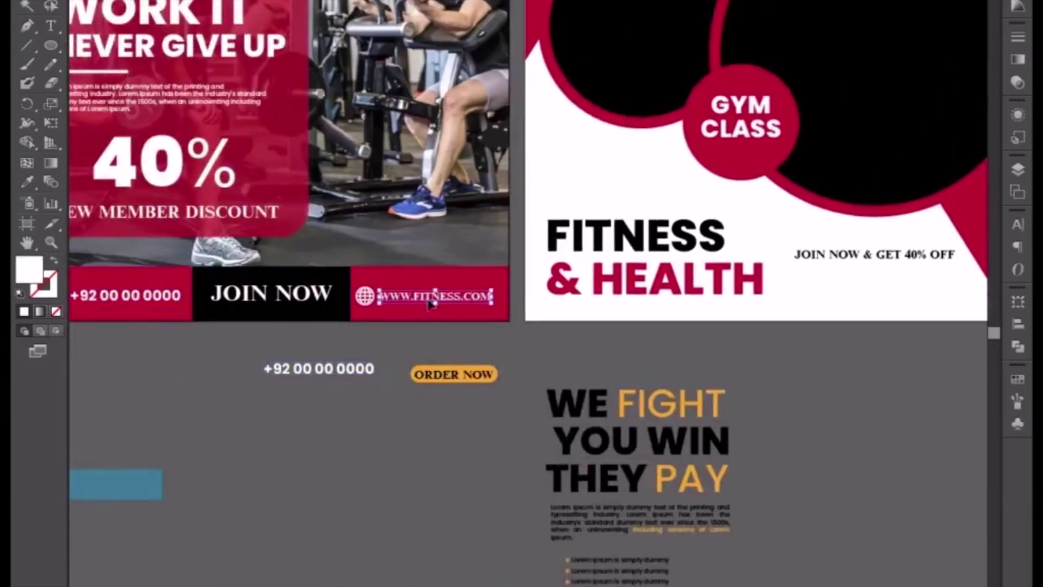
pyautogui.moveTo(419, 309); pyautogui.dragTo(308, 400)
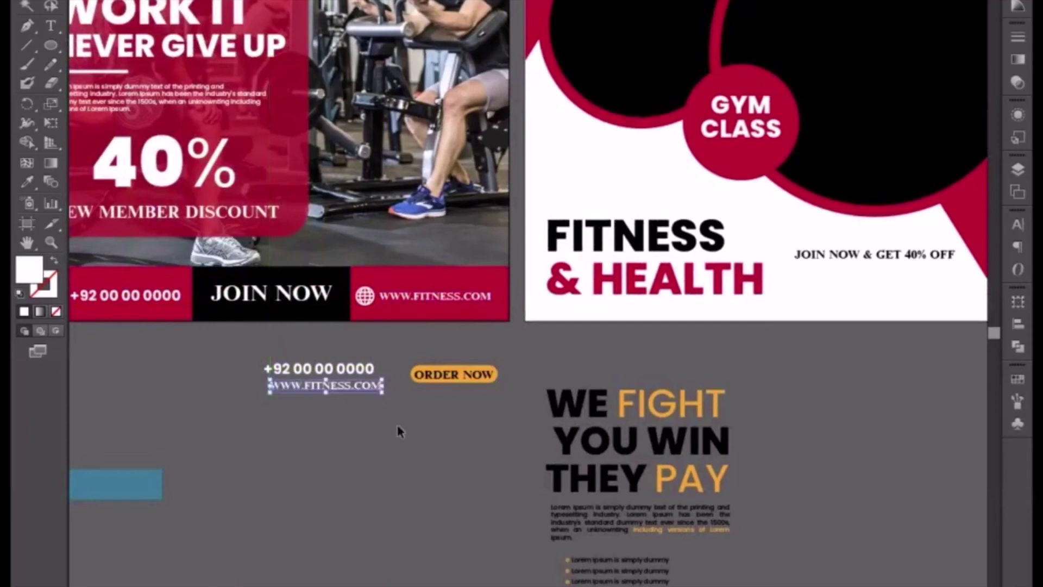
pyautogui.press('Left')
pyautogui.press('Left')
pyautogui.press('Left')
pyautogui.press('Left')
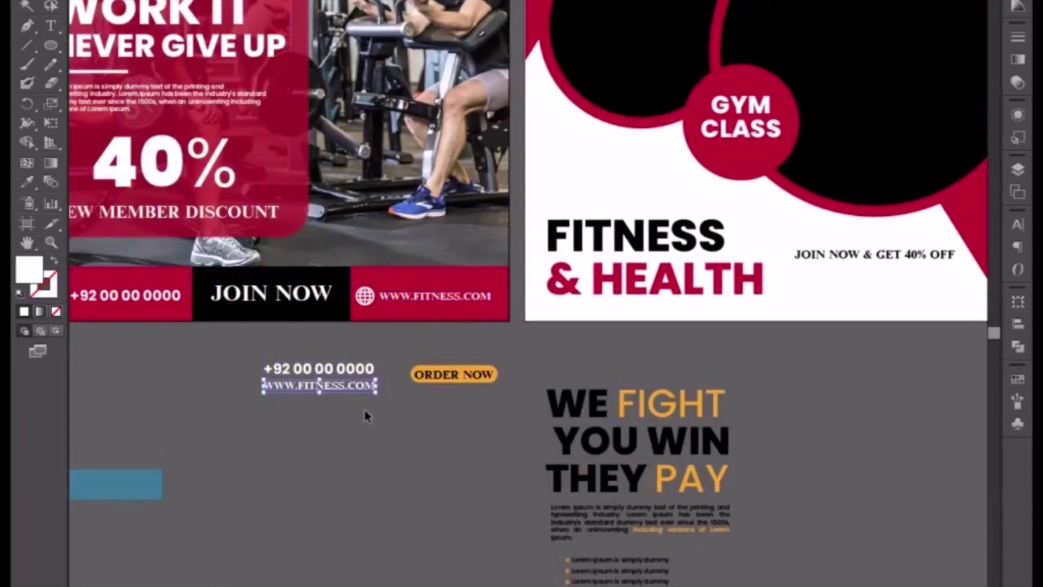
pyautogui.press('Up')
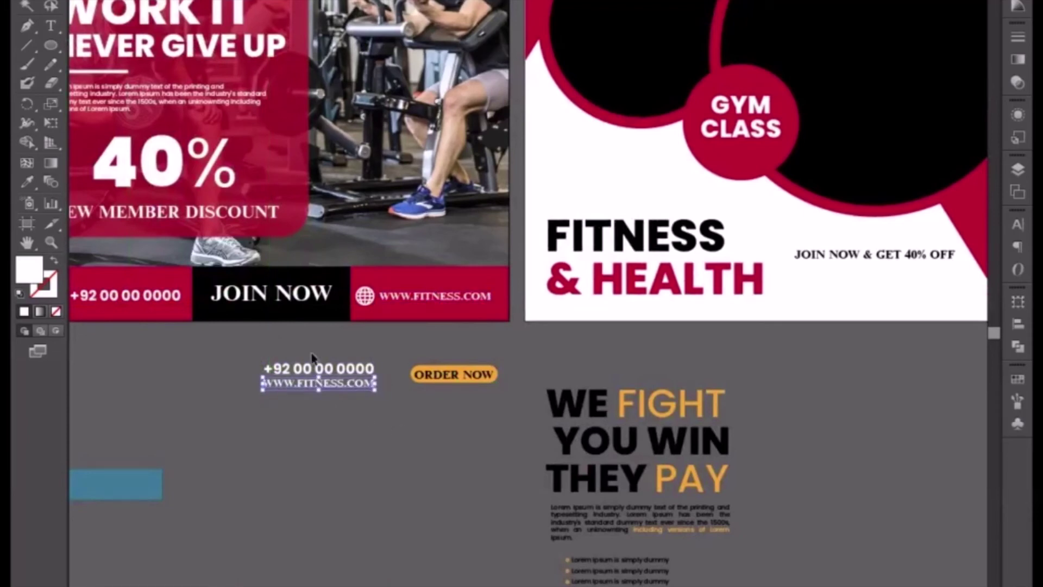
# Step: Recolour the copied phone number and web address black by sampling the second design's black circle with the Eyedropper
pyautogui.moveTo(315, 360); pyautogui.dragTo(337, 412)
pyautogui.click(28, 182)
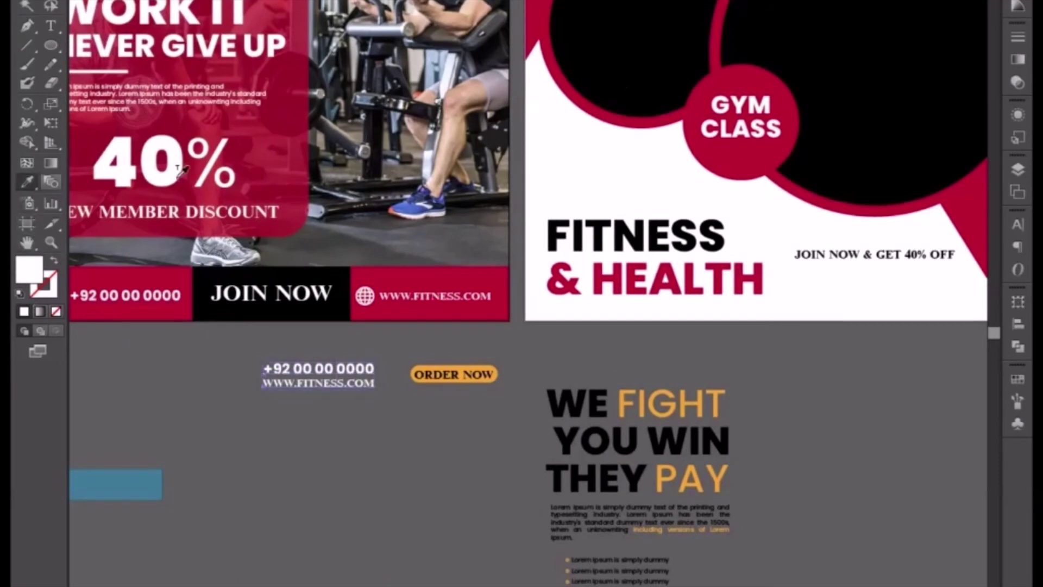
pyautogui.click(632, 71)
pyautogui.press('v')
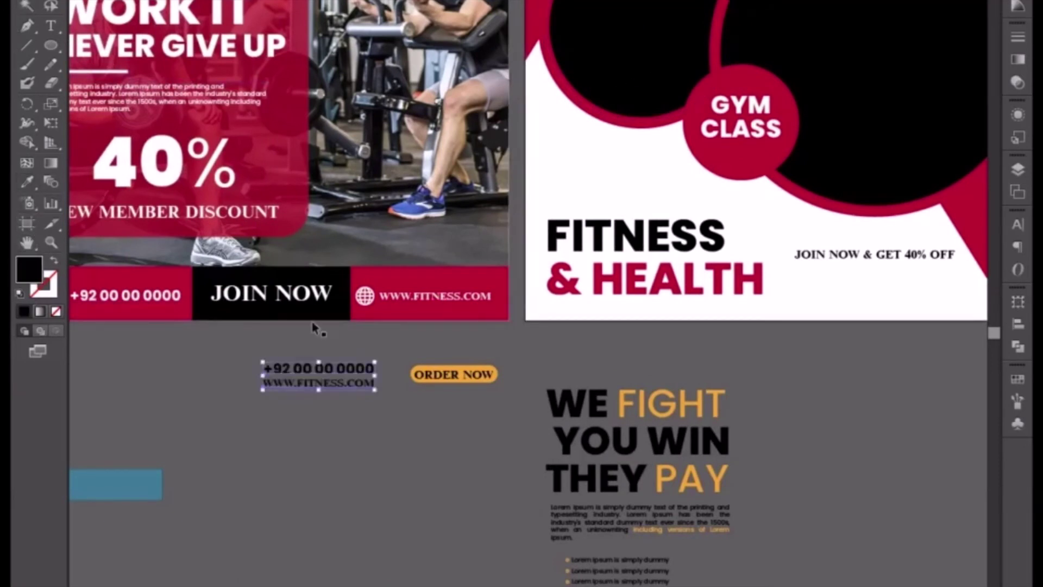